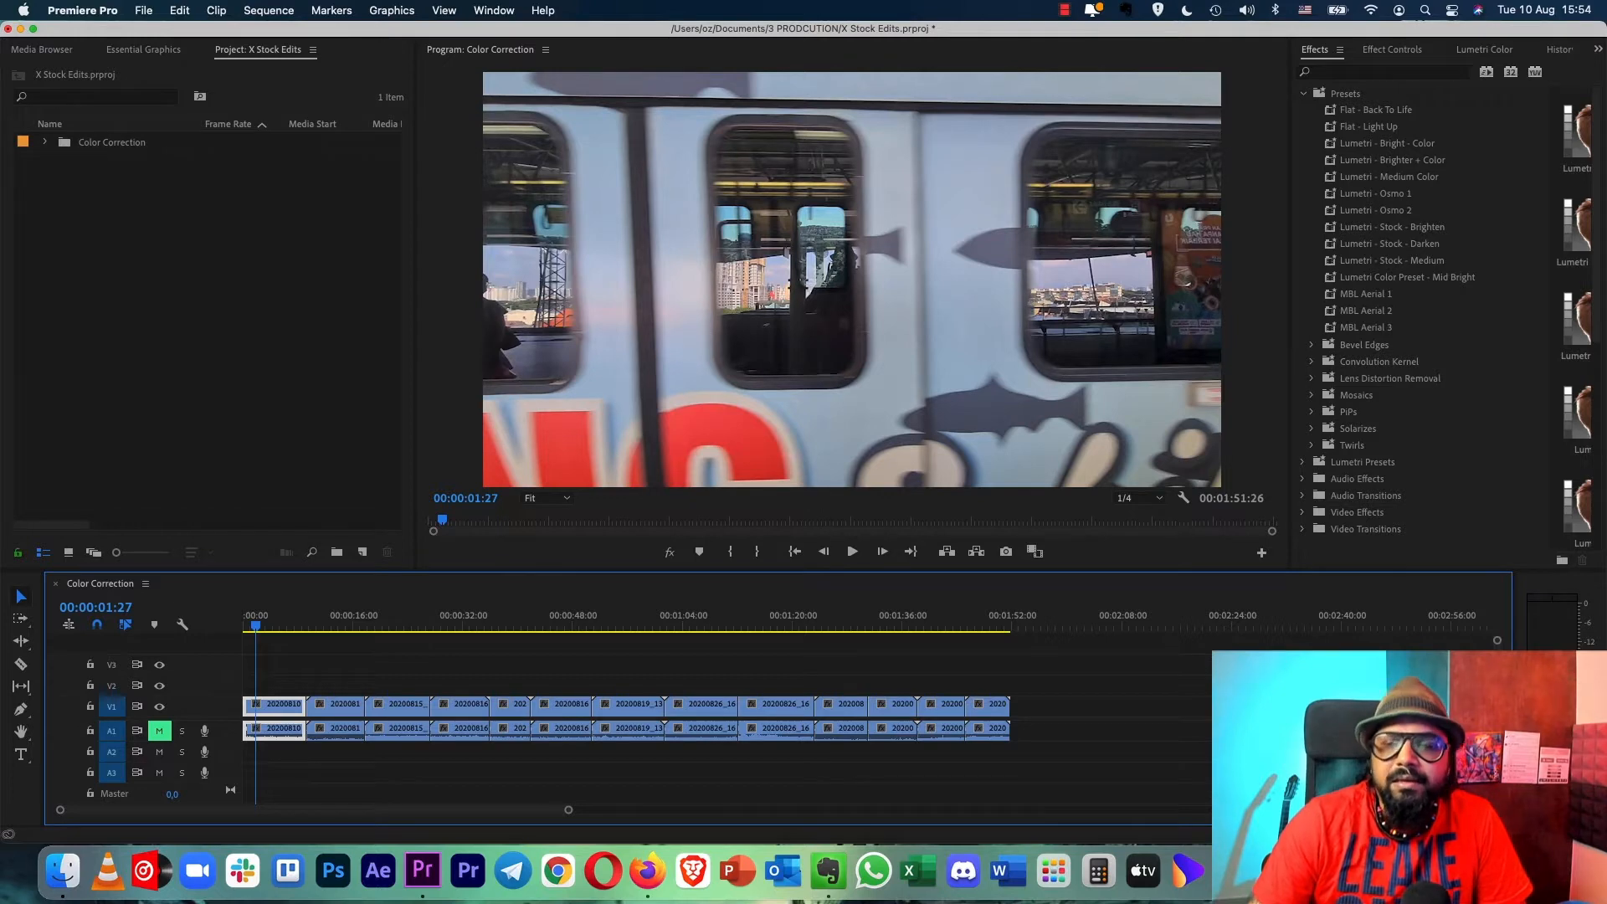
- Apply the Lumetri - Stock - Brighten preset to the first timeline clip and compare the frame with effects off and on
left_click(1391, 227)
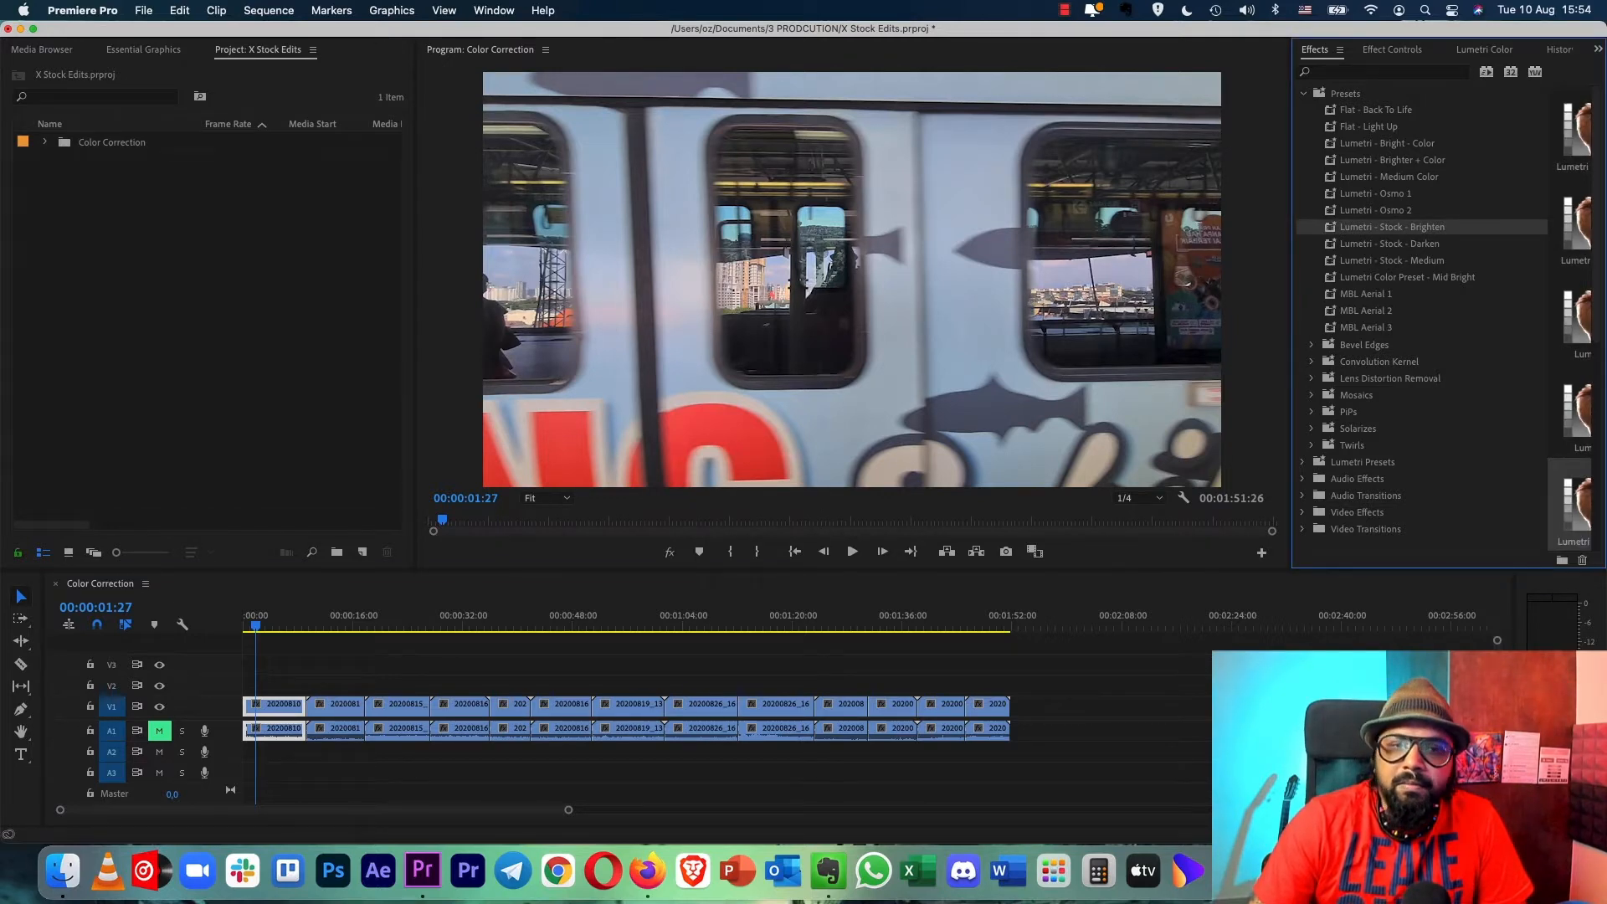
left_click_drag(1391, 226, 274, 705)
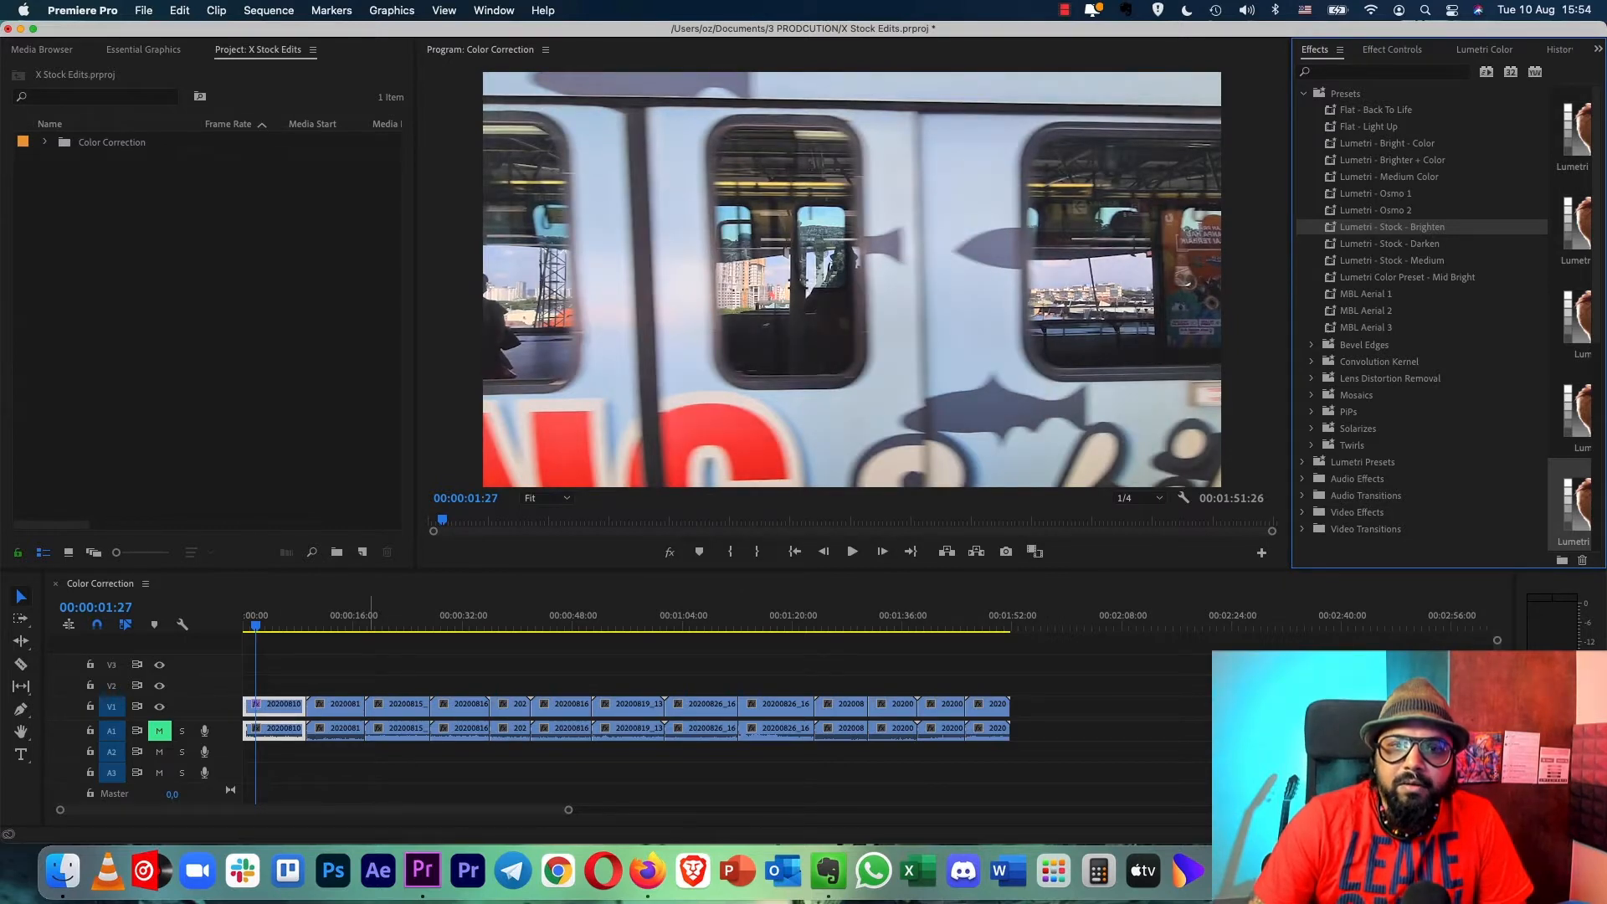
mouse_move(255, 625)
left_mouse_down()
mouse_move(283, 625)
mouse_move(260, 625)
left_mouse_up()
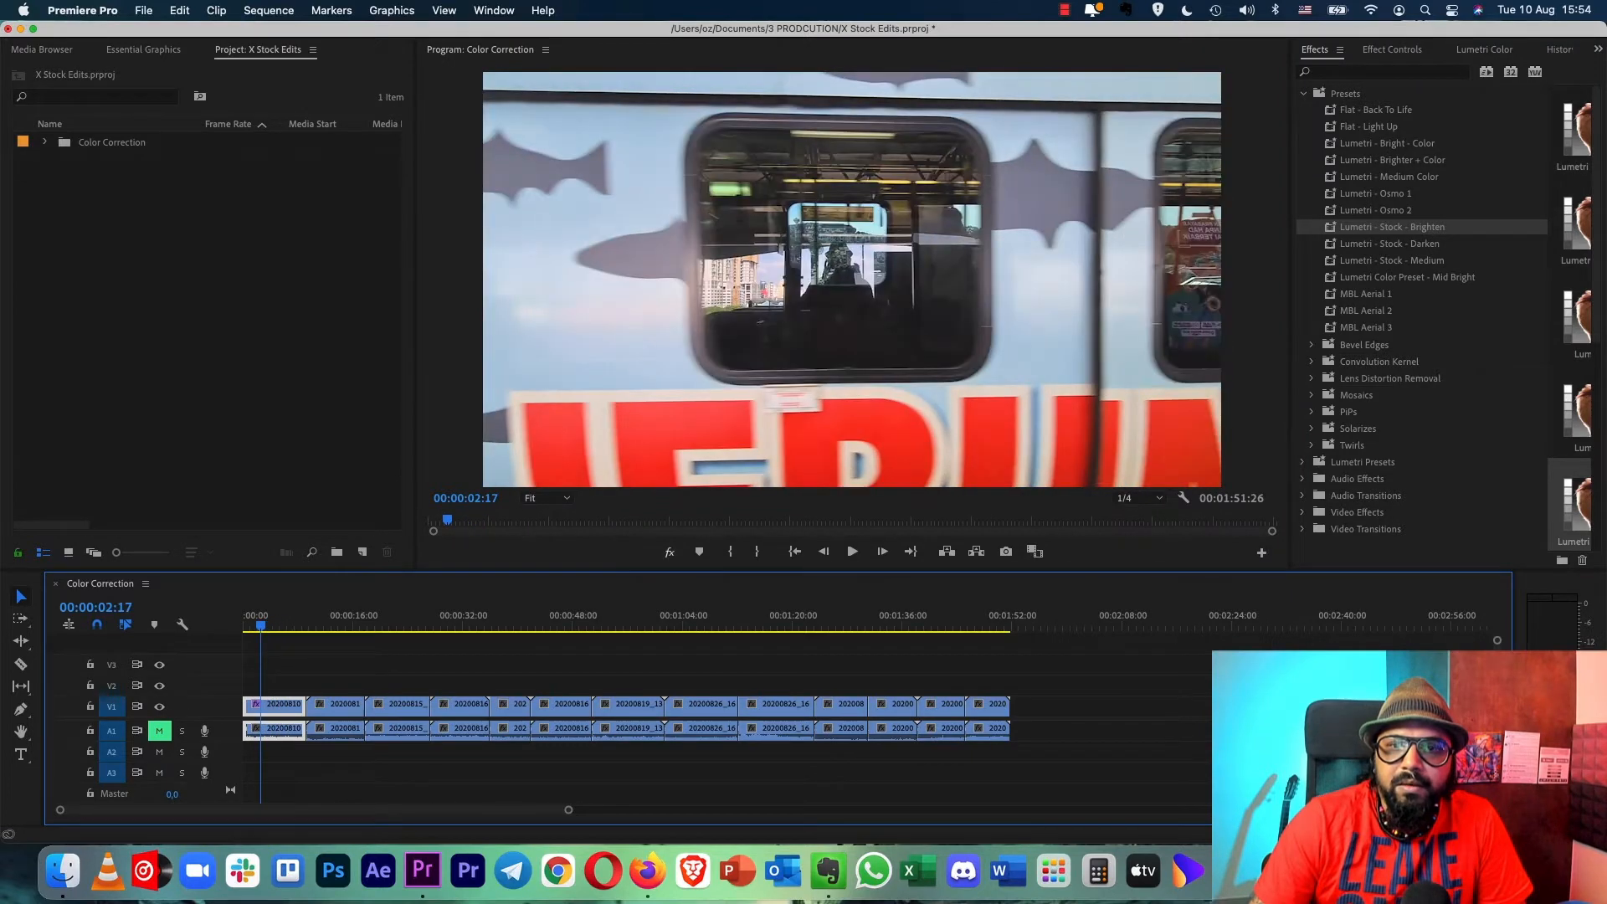
left_click(670, 552)
left_click(670, 552)
left_click(670, 551)
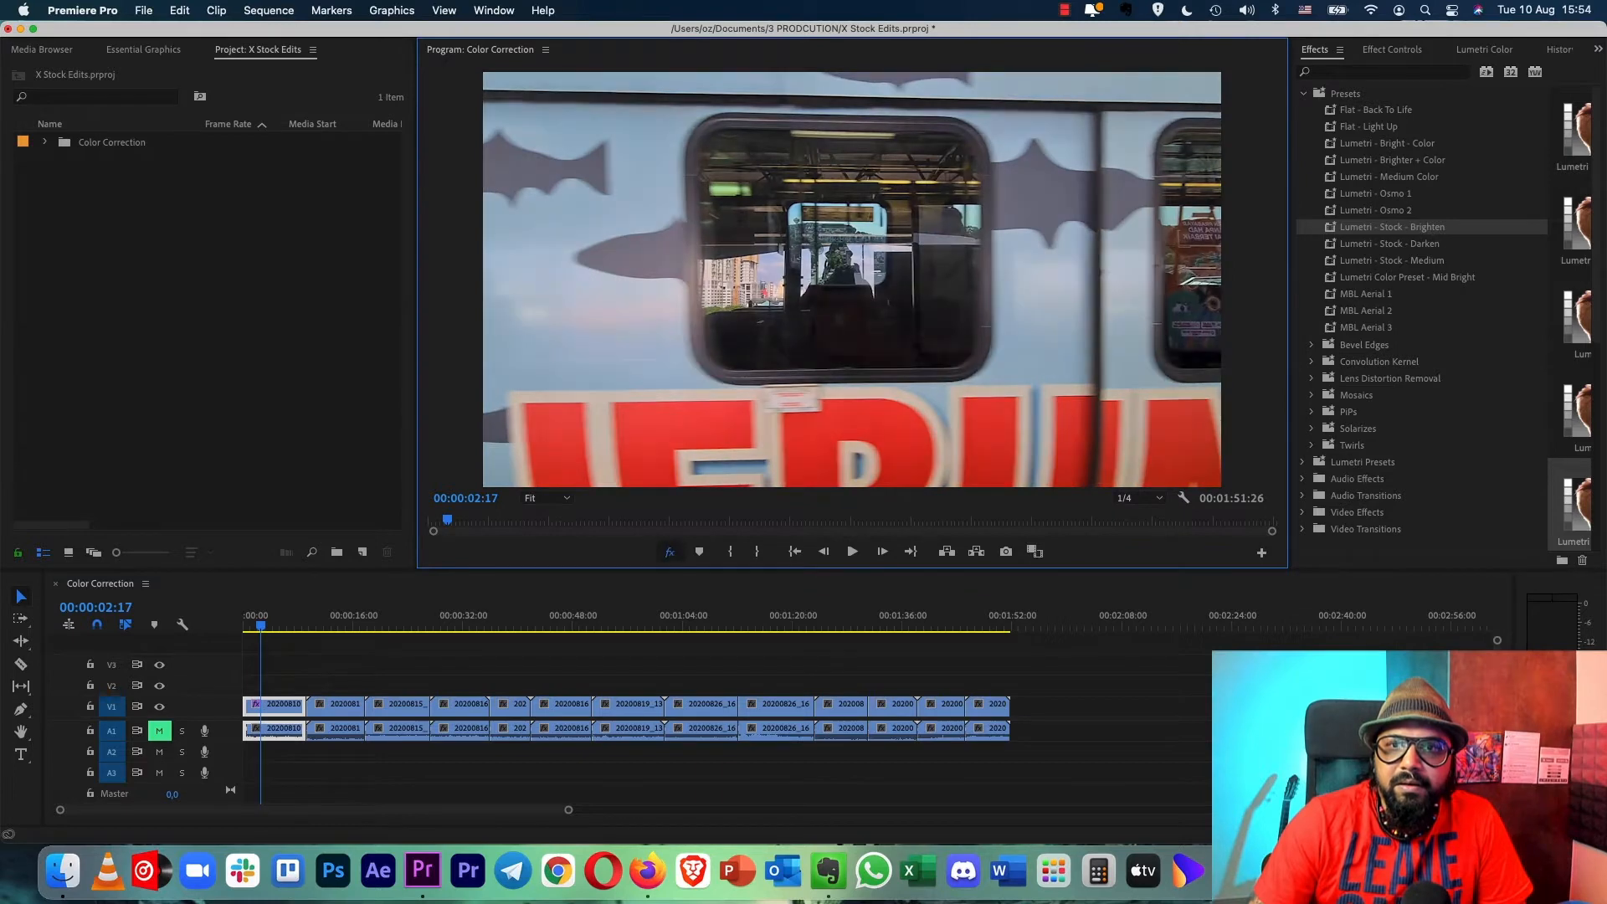
left_click(670, 551)
left_click(290, 599)
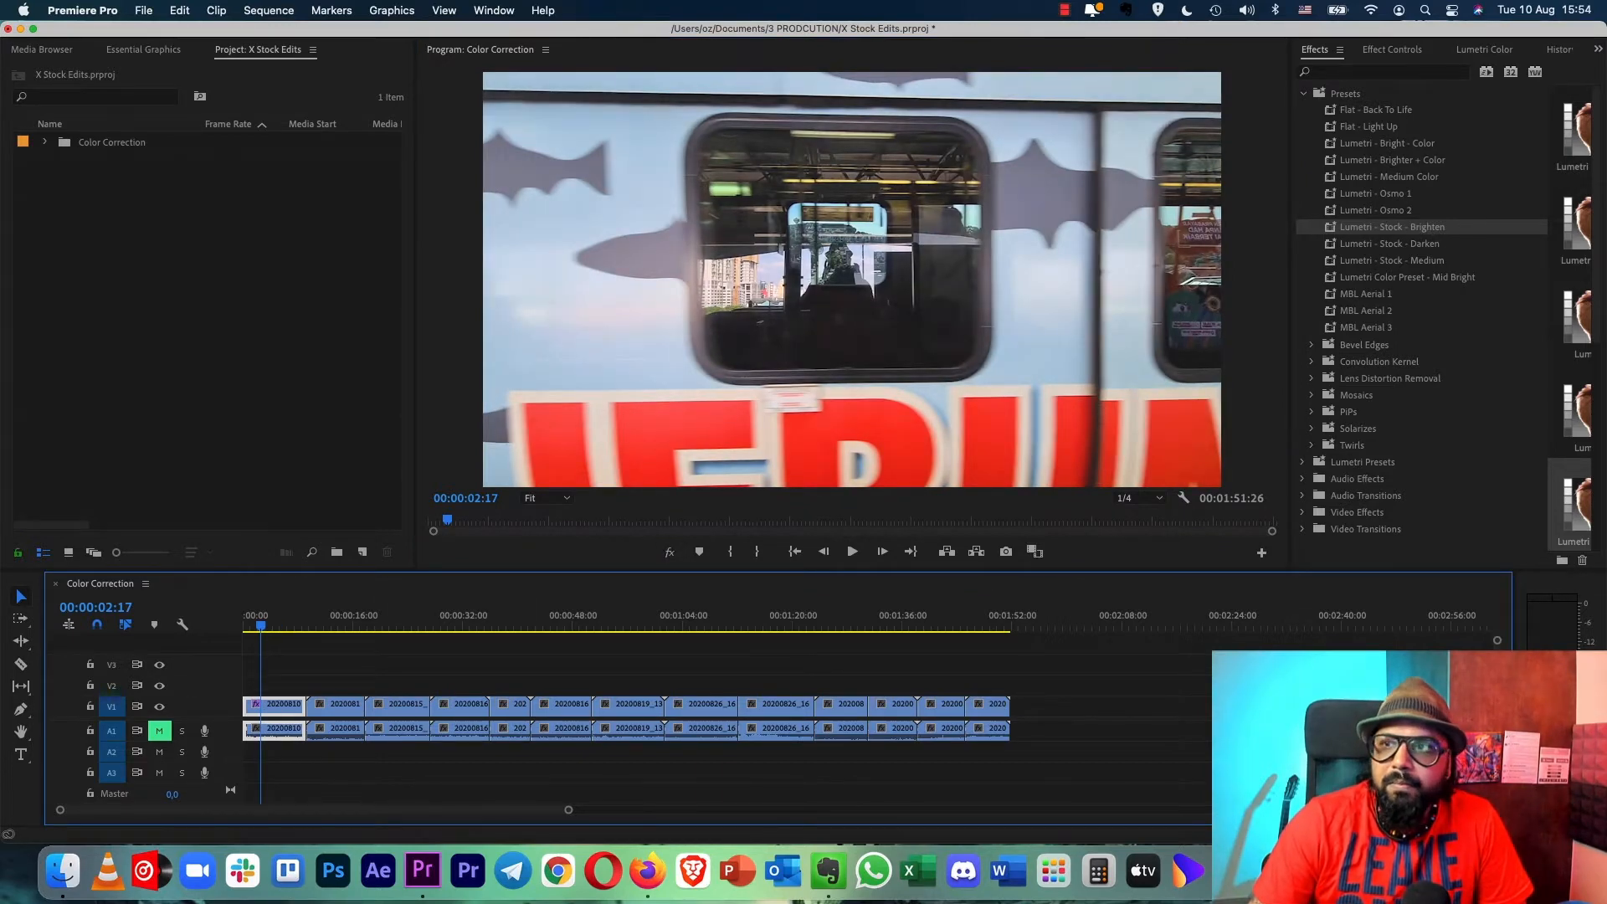
- In the first clip's Lumetri Basic Correction, set Highlights to 18,9 and Whites to 42,1
key("shift+5")
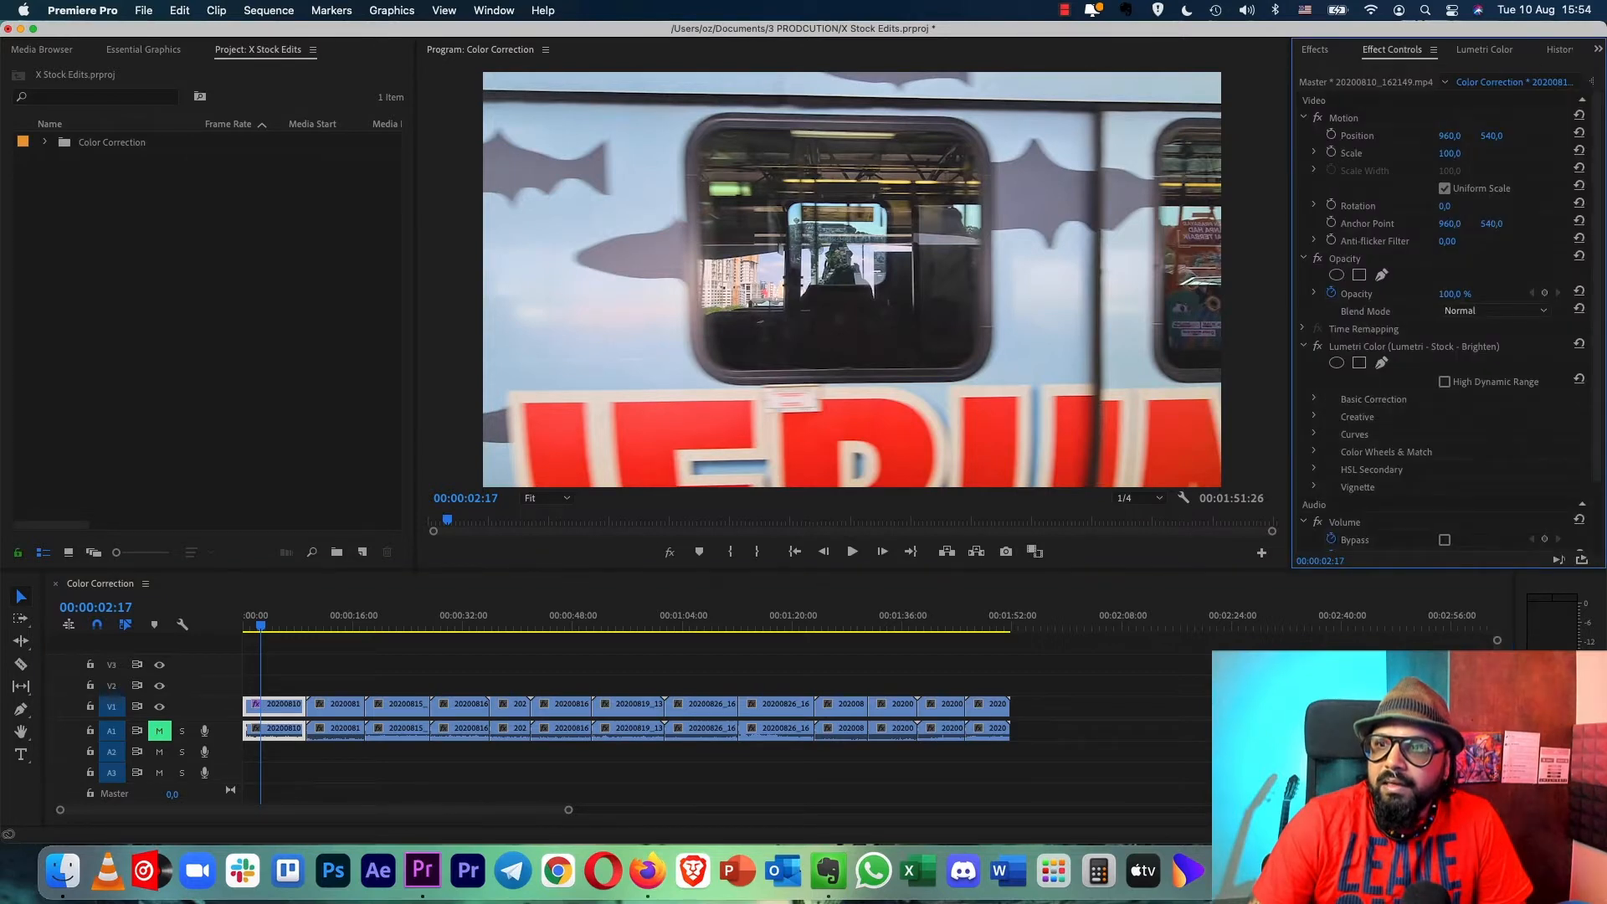
scroll(1439, 318, "down", 3)
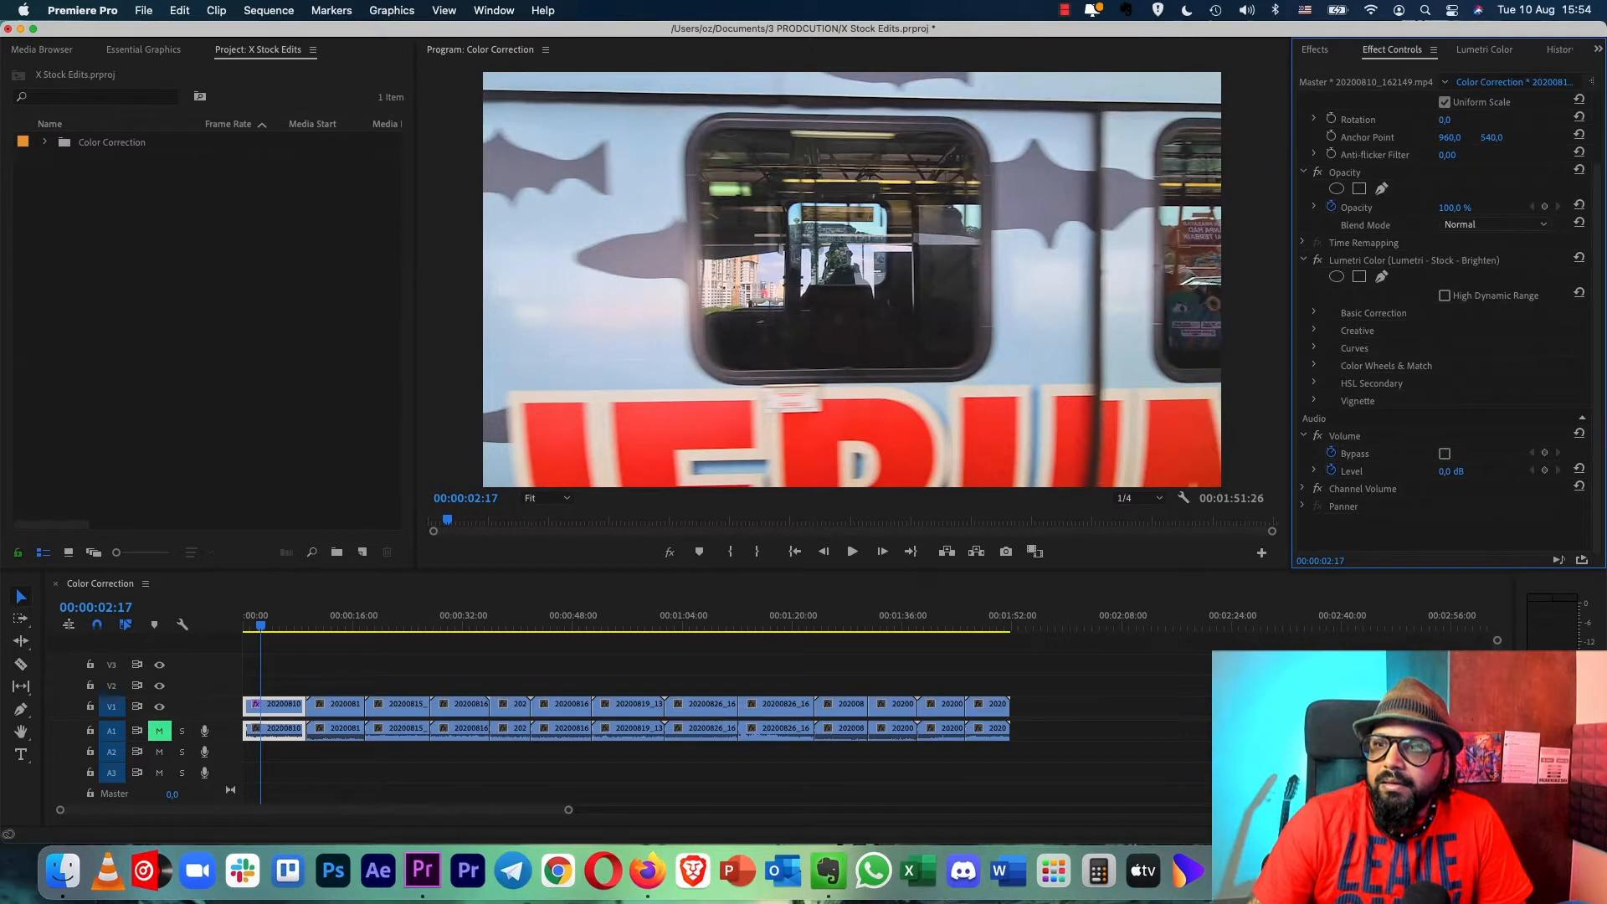
left_click(1314, 312)
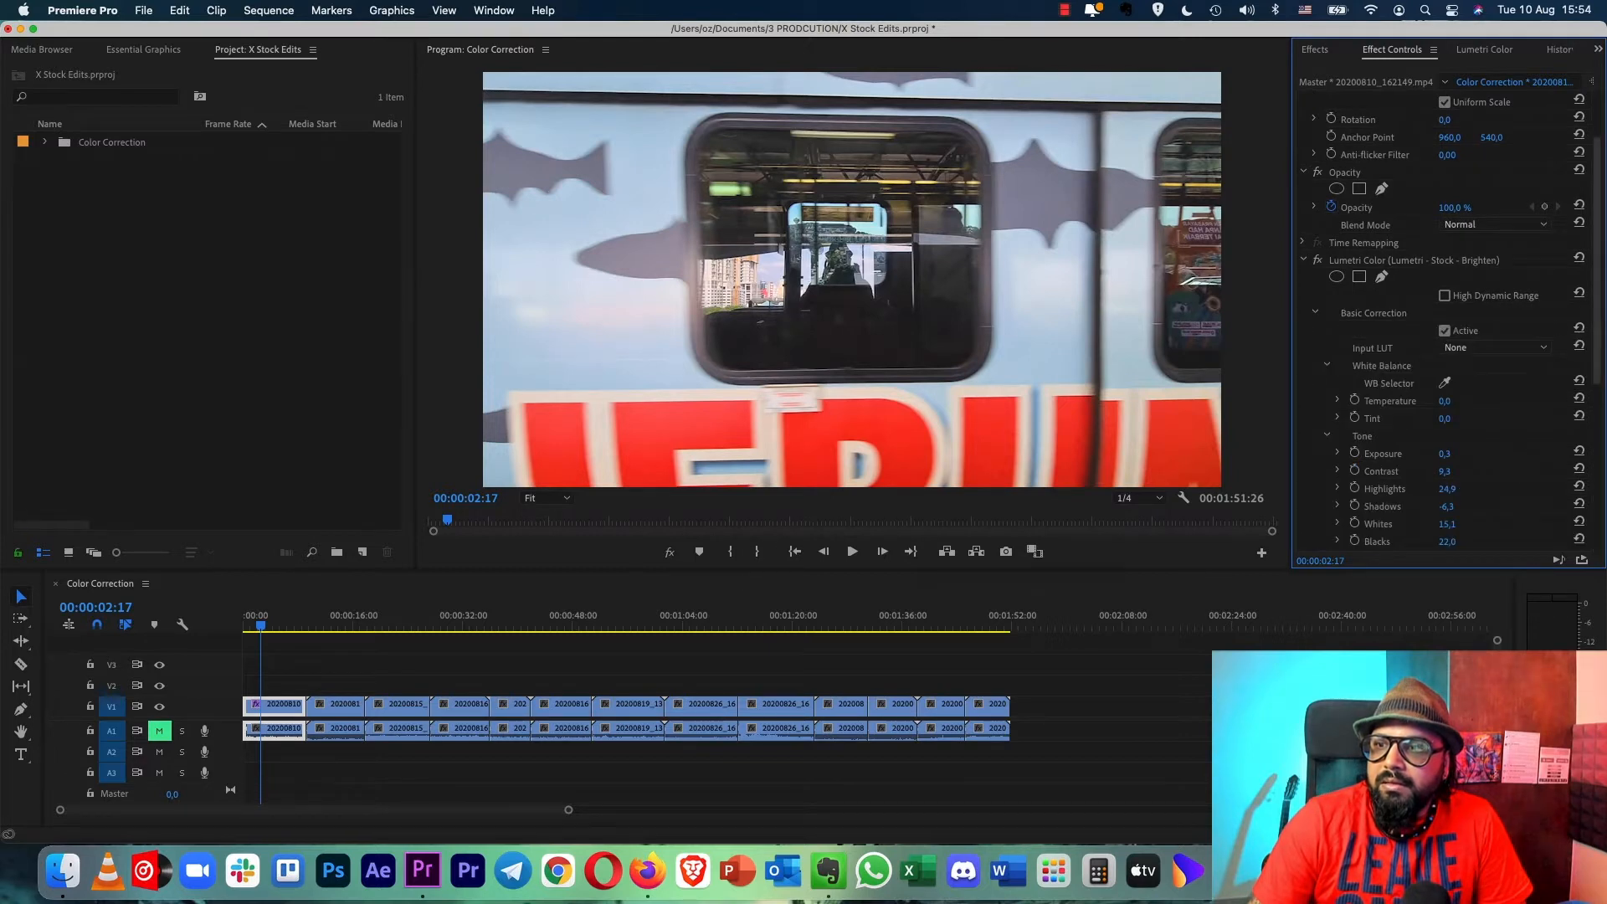
scroll(1448, 318, "down", 6)
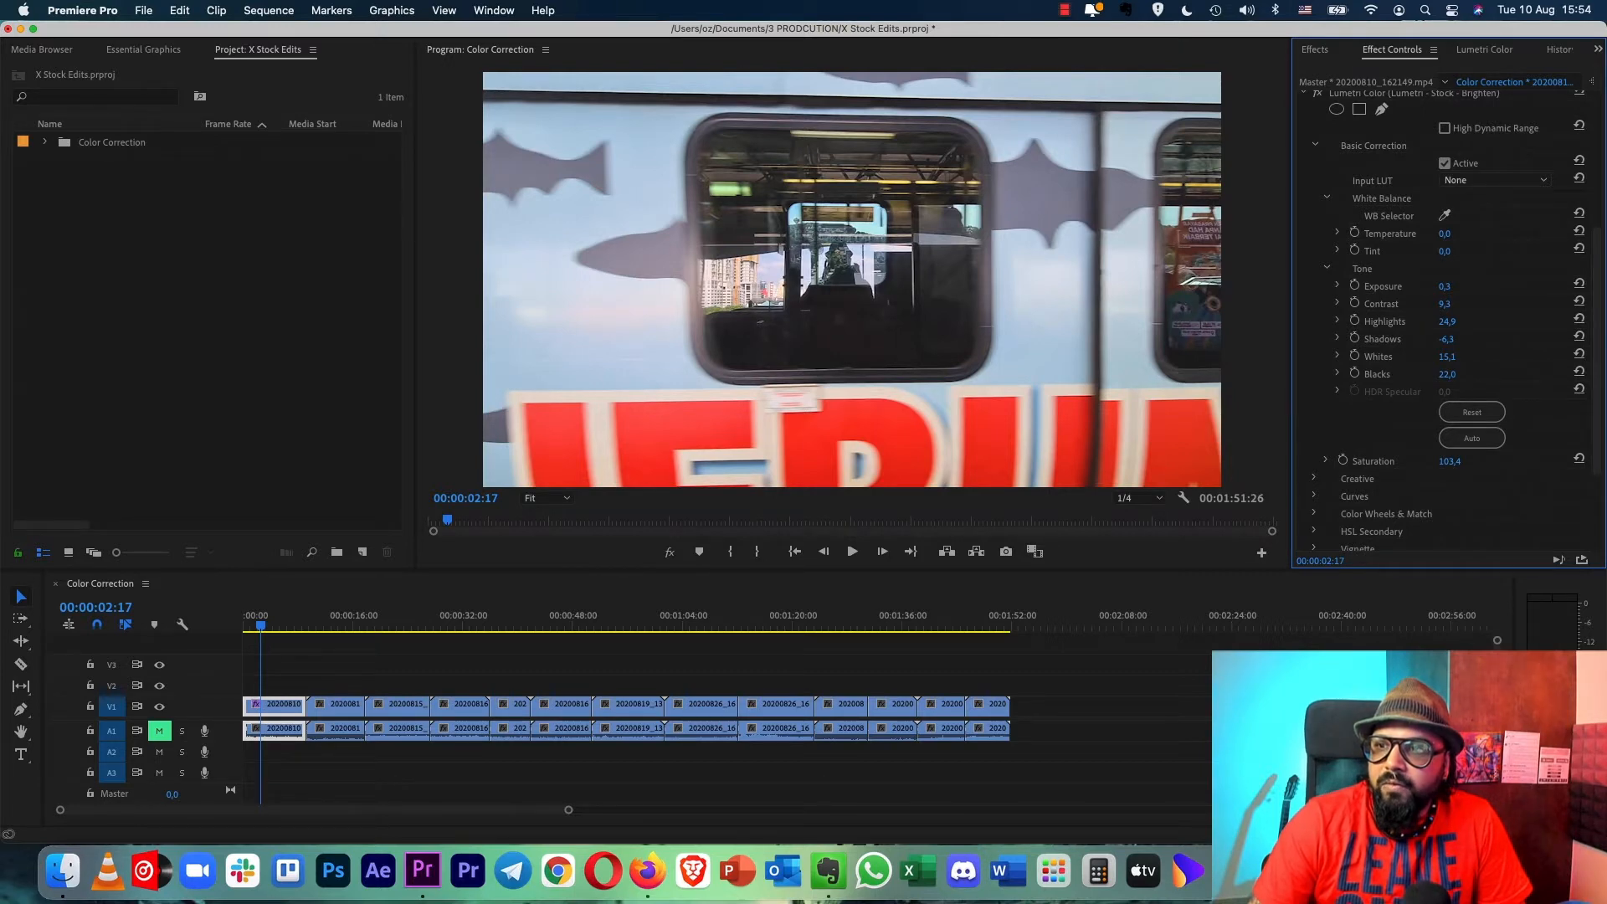
mouse_move(1446, 338)
left_mouse_down()
mouse_move(1463, 339)
mouse_move(1435, 321)
left_mouse_up()
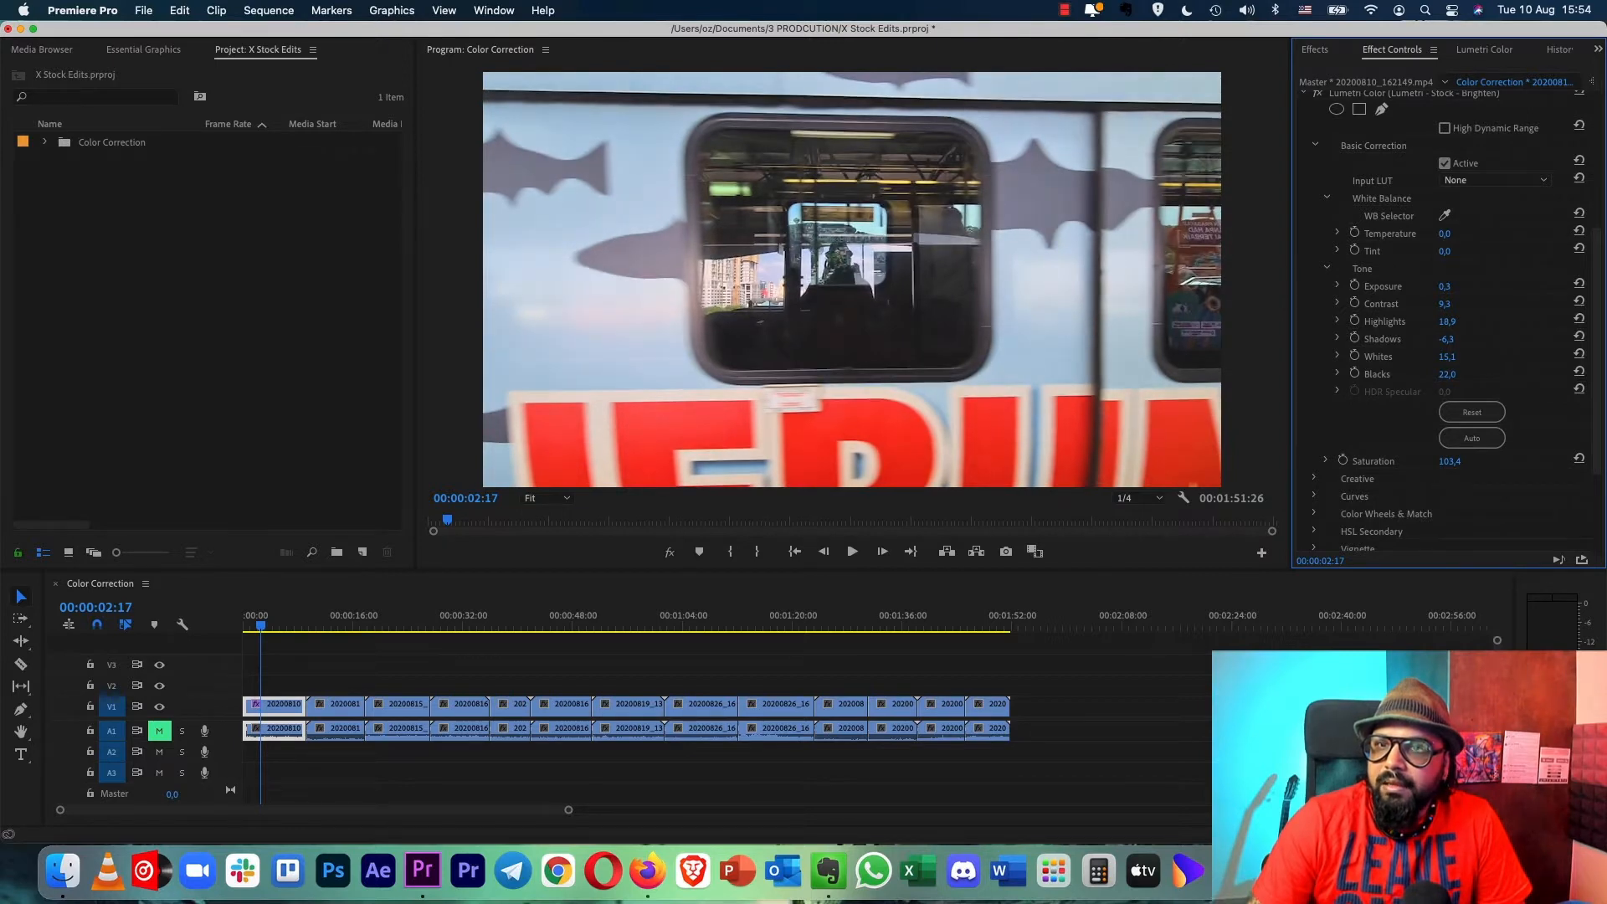
left_click_drag(1447, 356, 1470, 356)
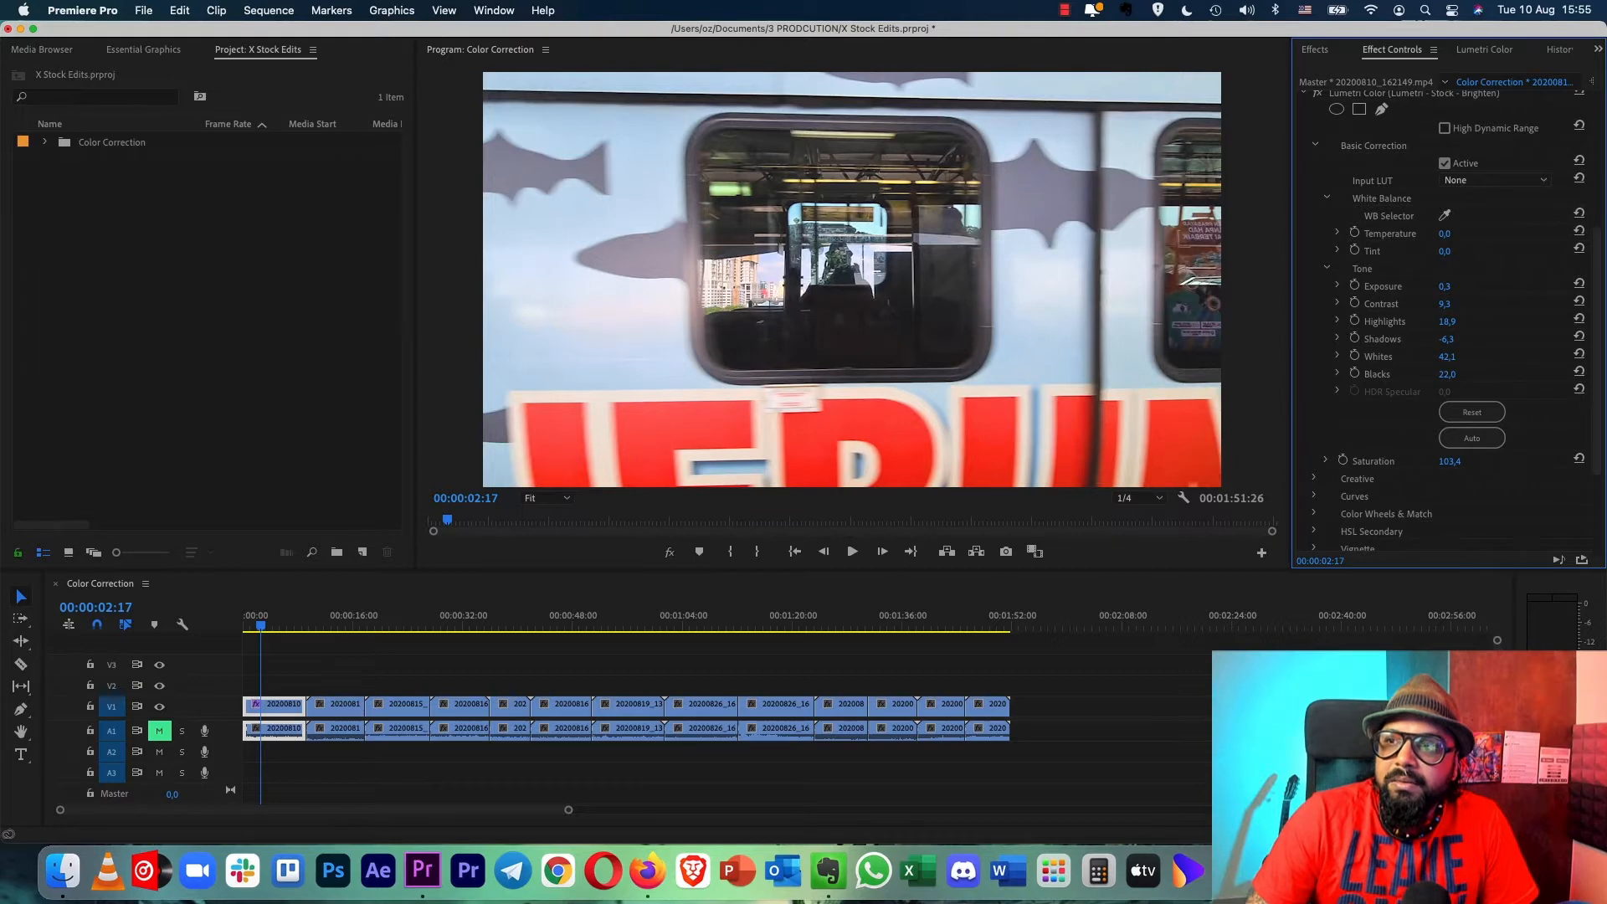
scroll(1447, 318, "up", 1)
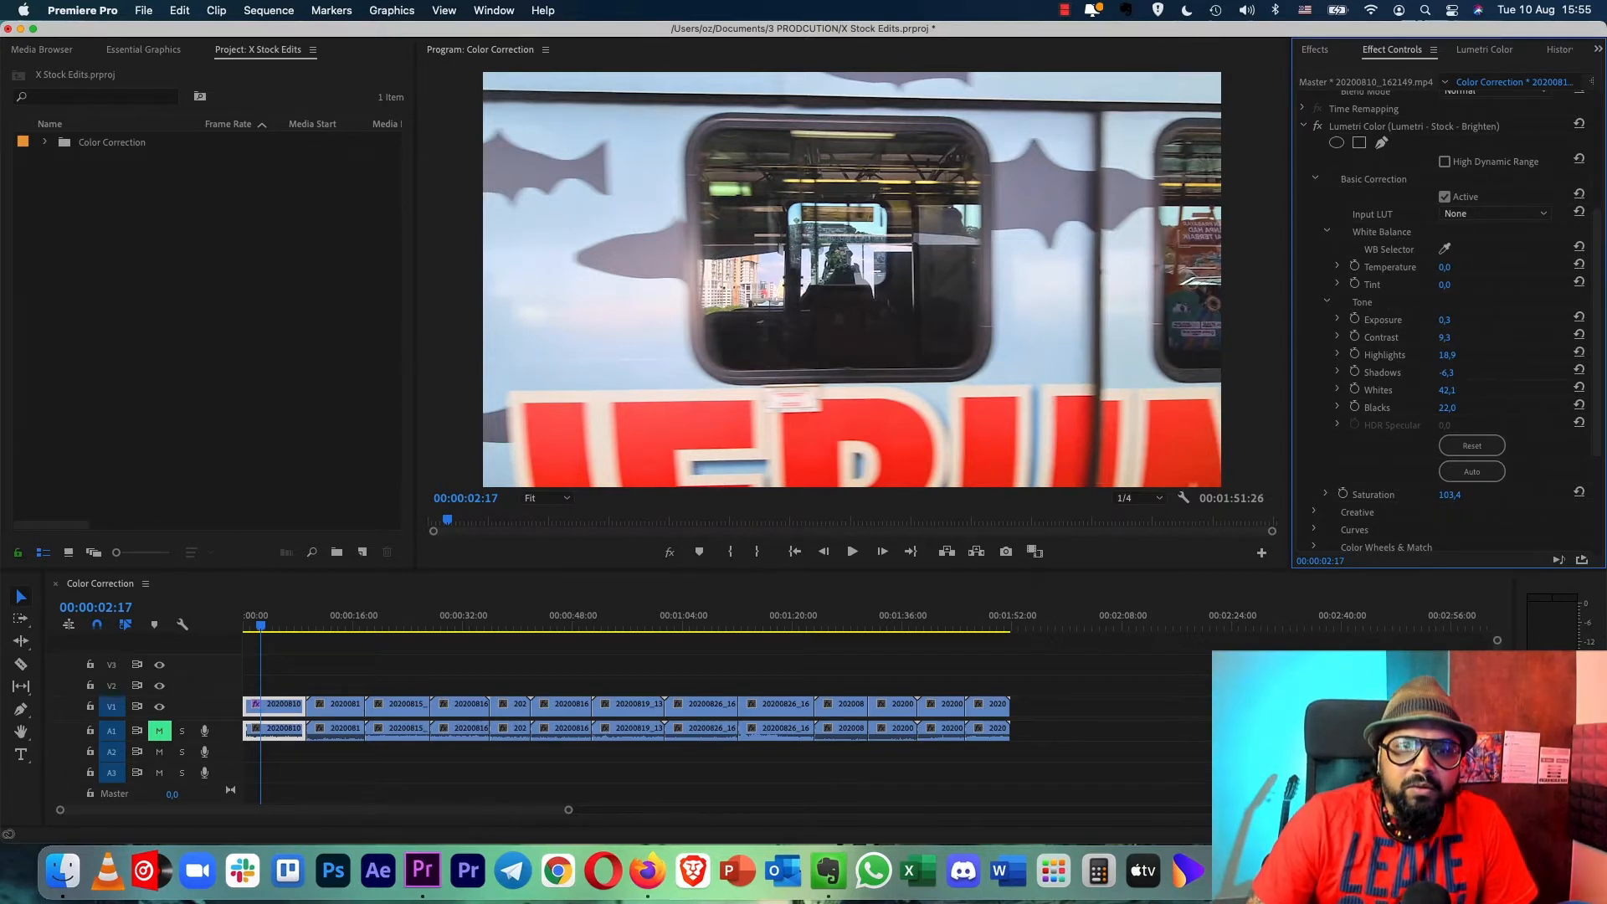
- Try the Stock - Brighten and Mid Bright presets on the second clip, settling on Lumetri - Stock - Brighten
left_click(322, 618)
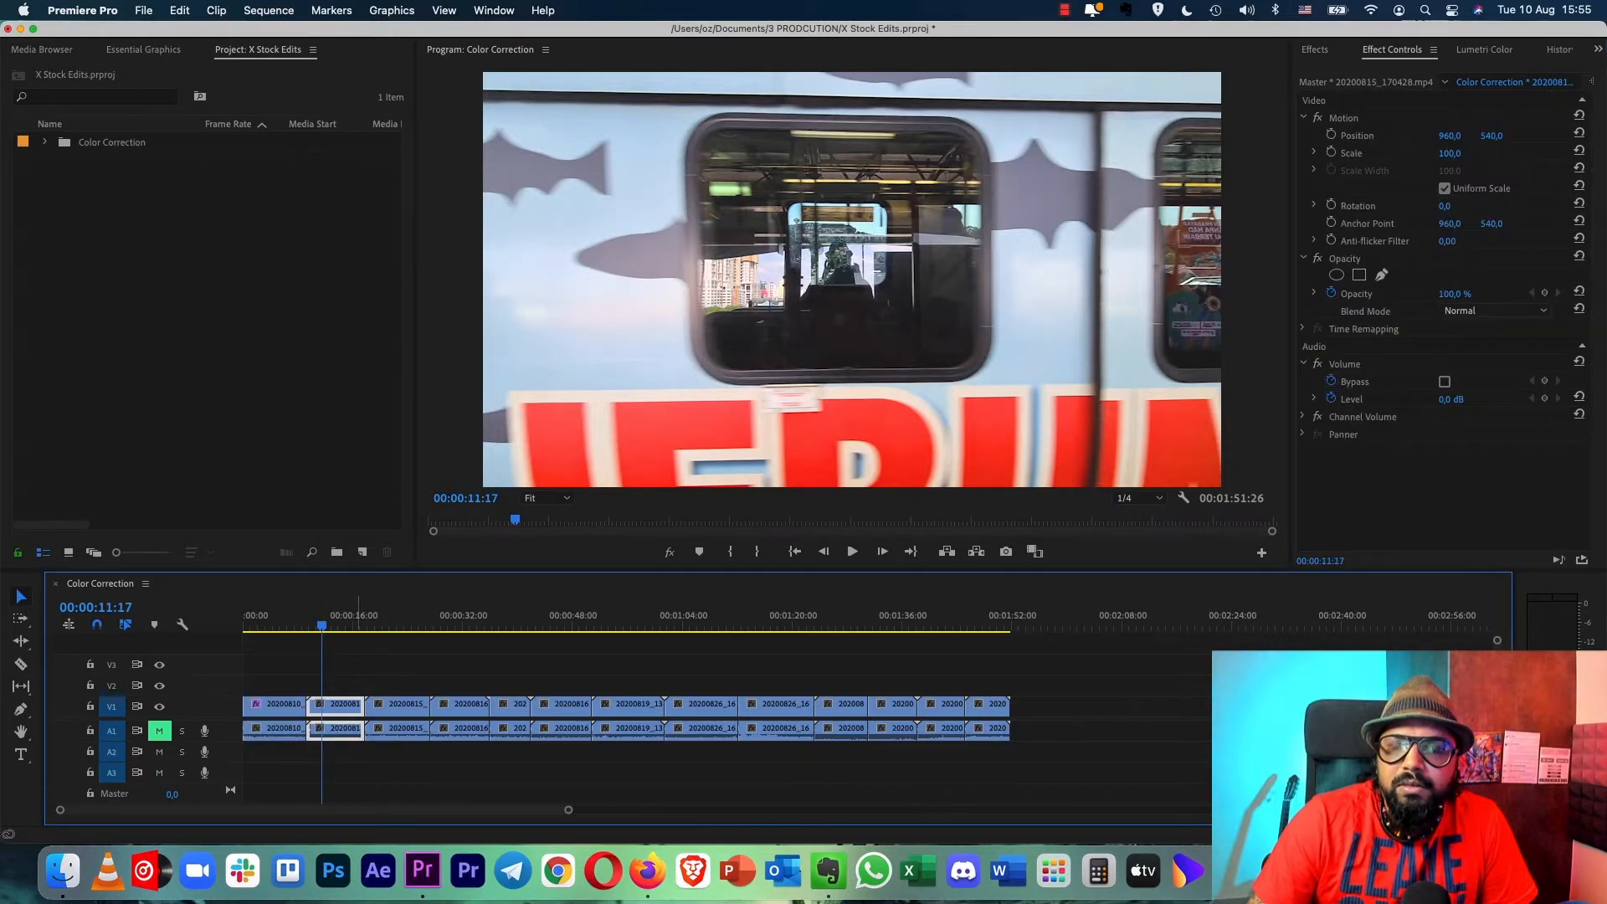
left_click_drag(321, 626, 336, 625)
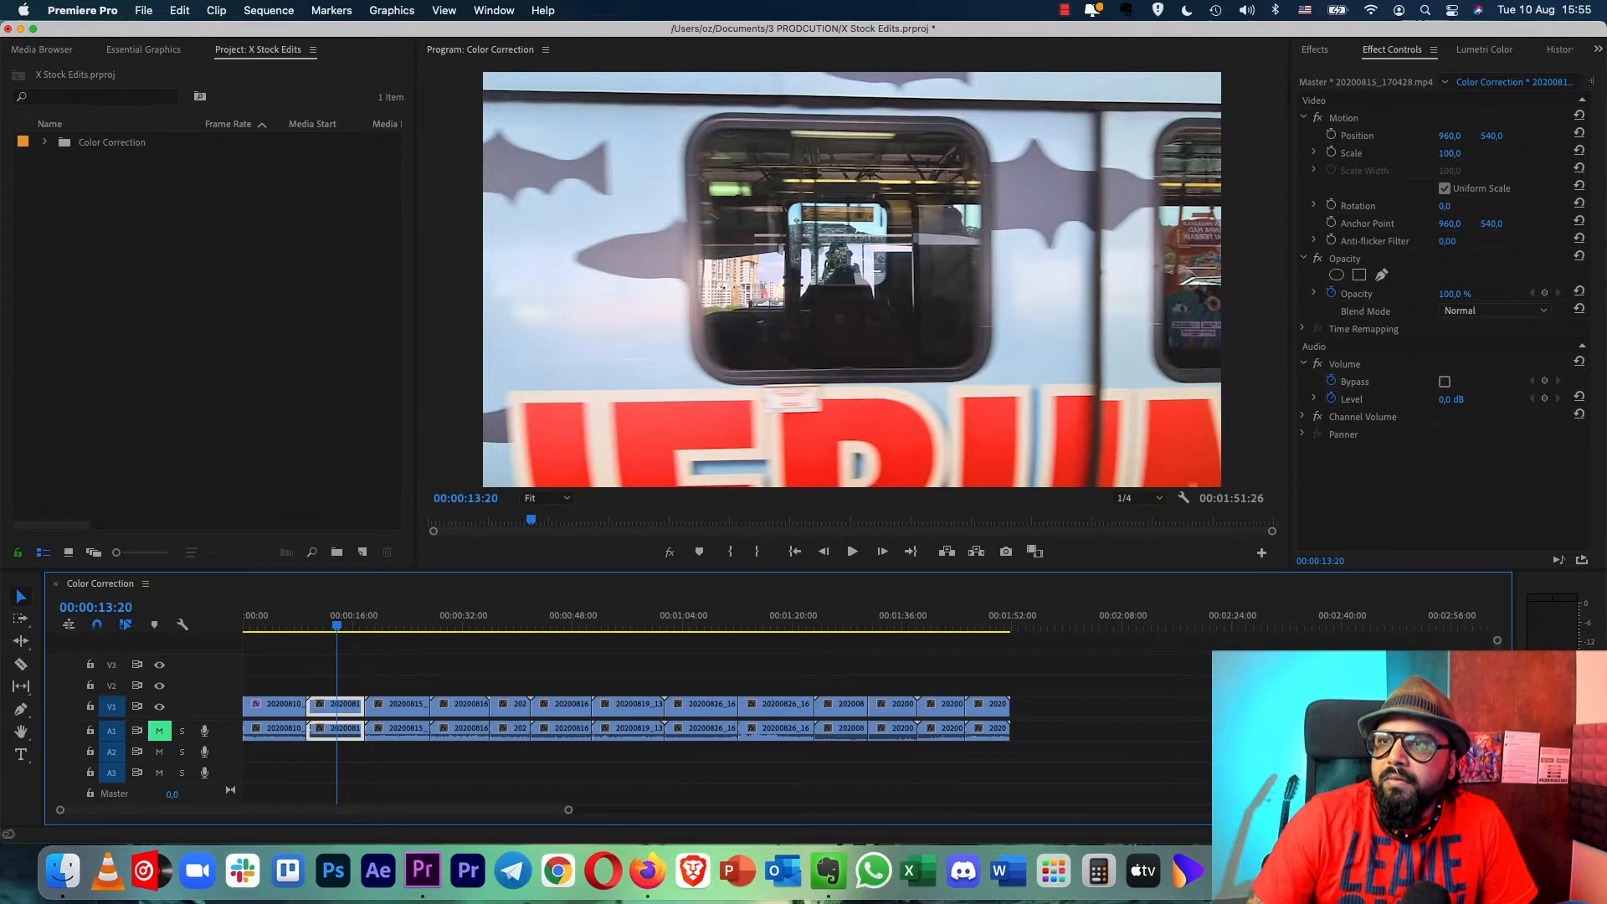
key("shift+7")
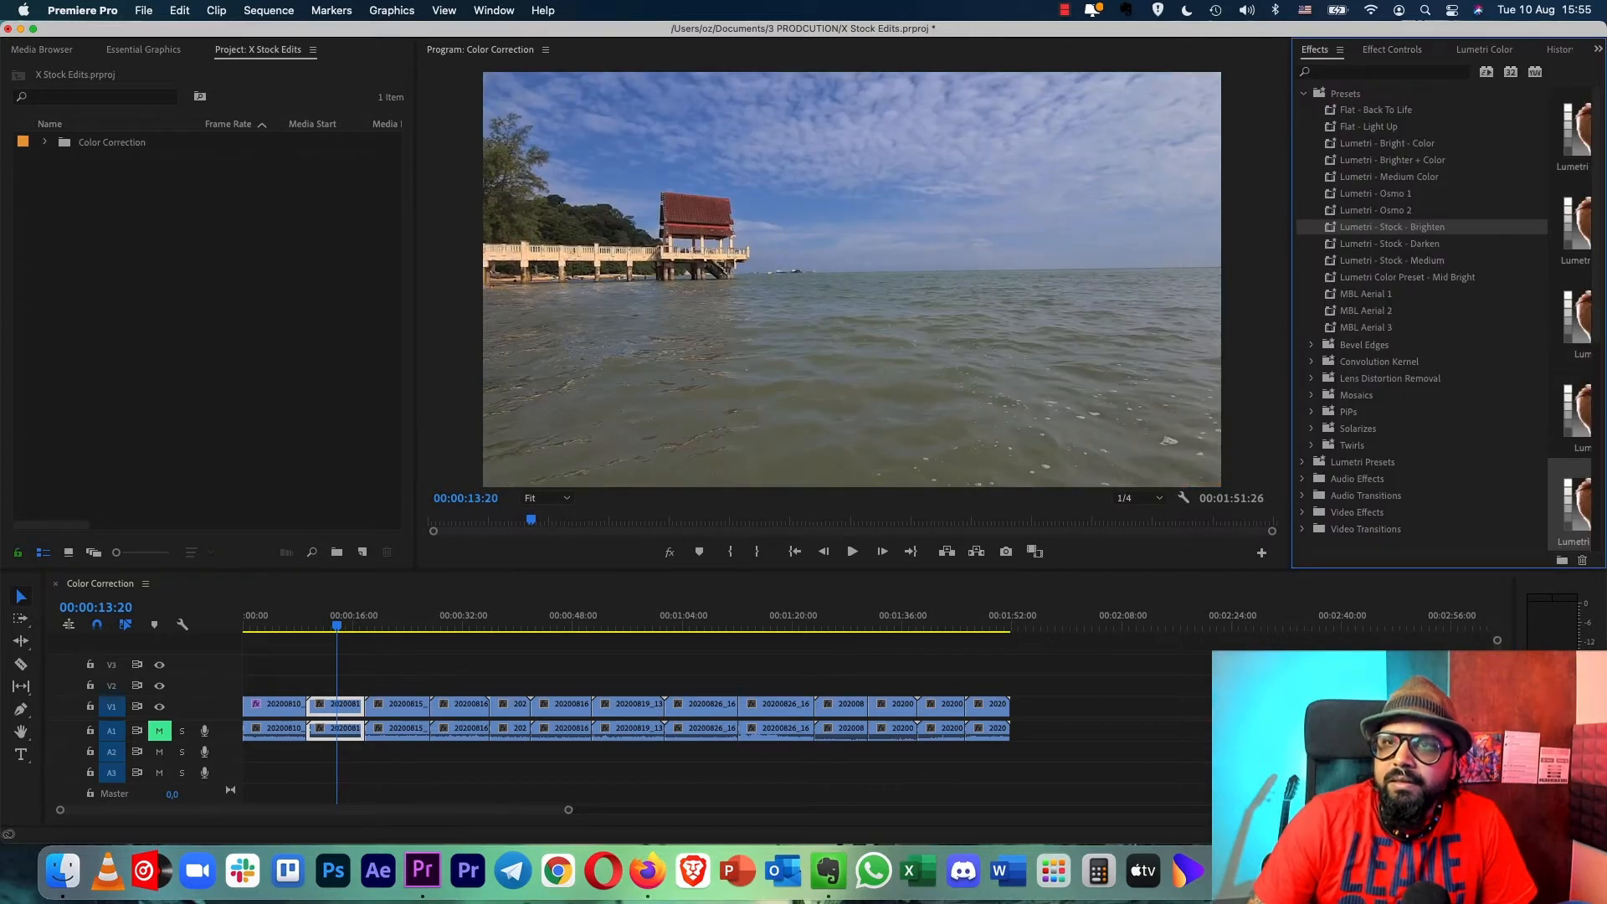
left_click_drag(1392, 227, 338, 706)
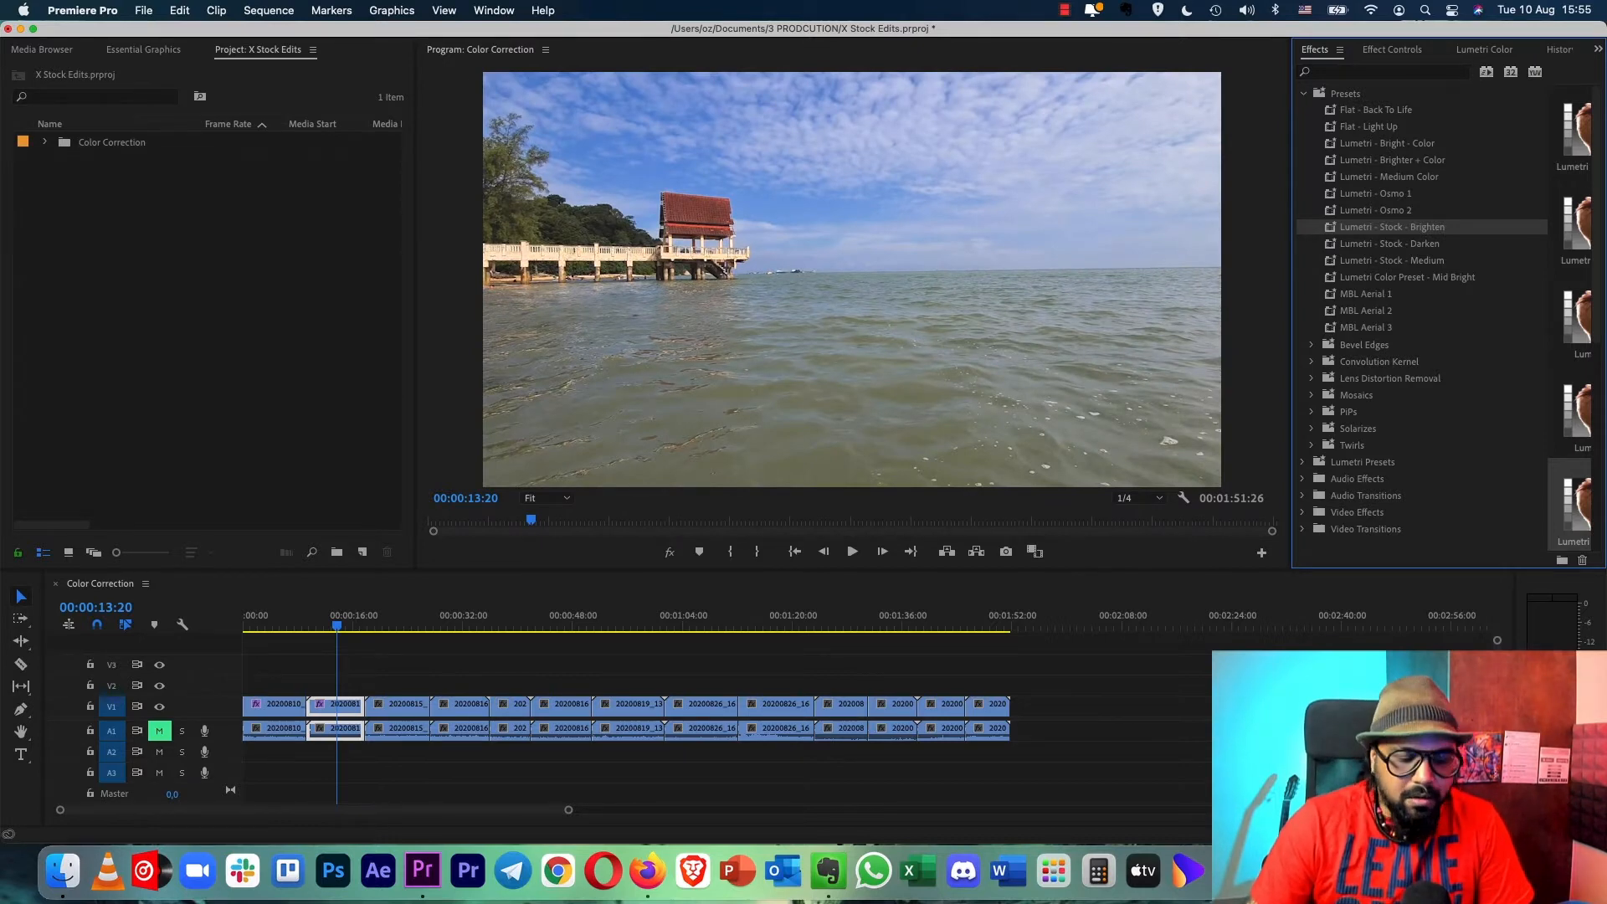
key("super+z")
left_click_drag(1406, 277, 336, 708)
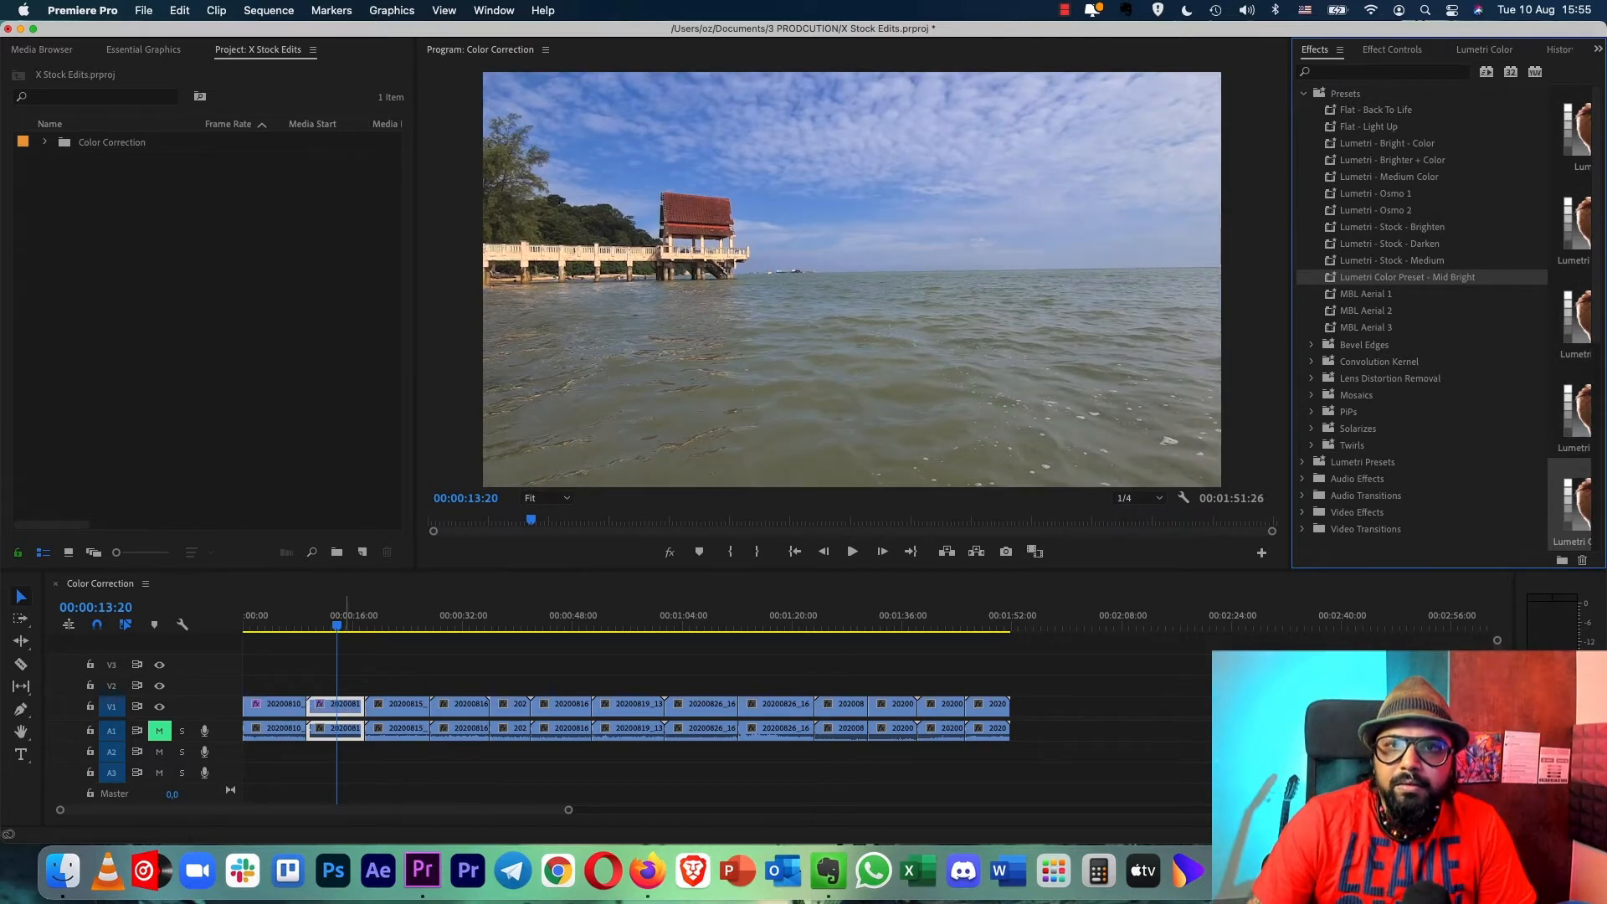
left_click_drag(1392, 227, 344, 707)
- Apply the Lumetri - Stock - Brighten preset to the third clip and compare the frame with effects off and on
left_click(399, 616)
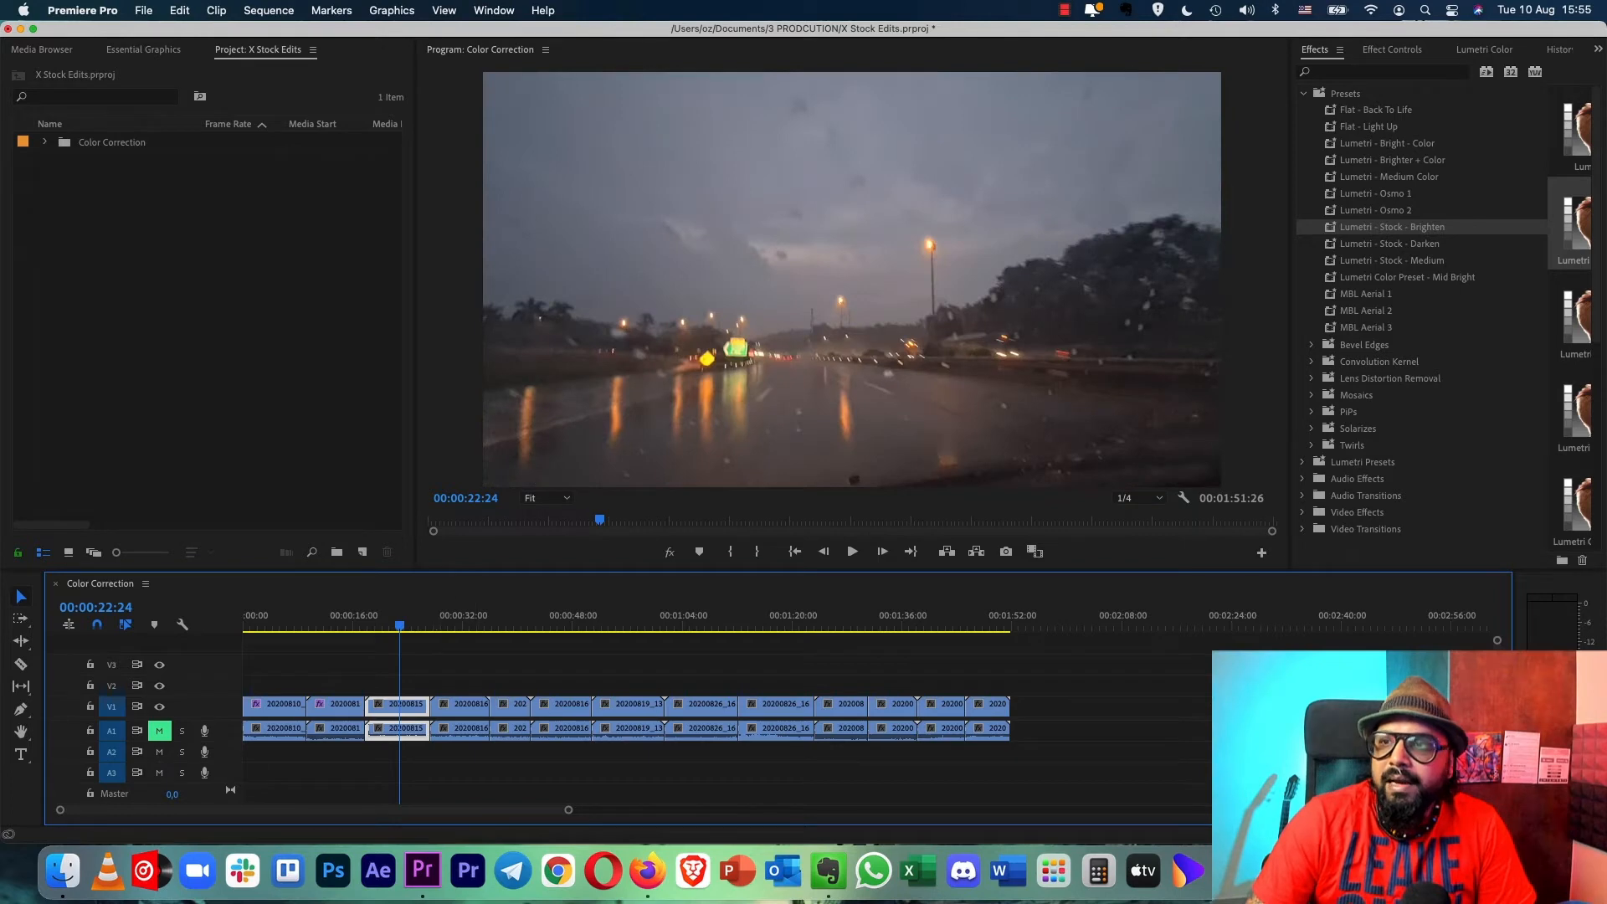
left_click_drag(1391, 227, 403, 707)
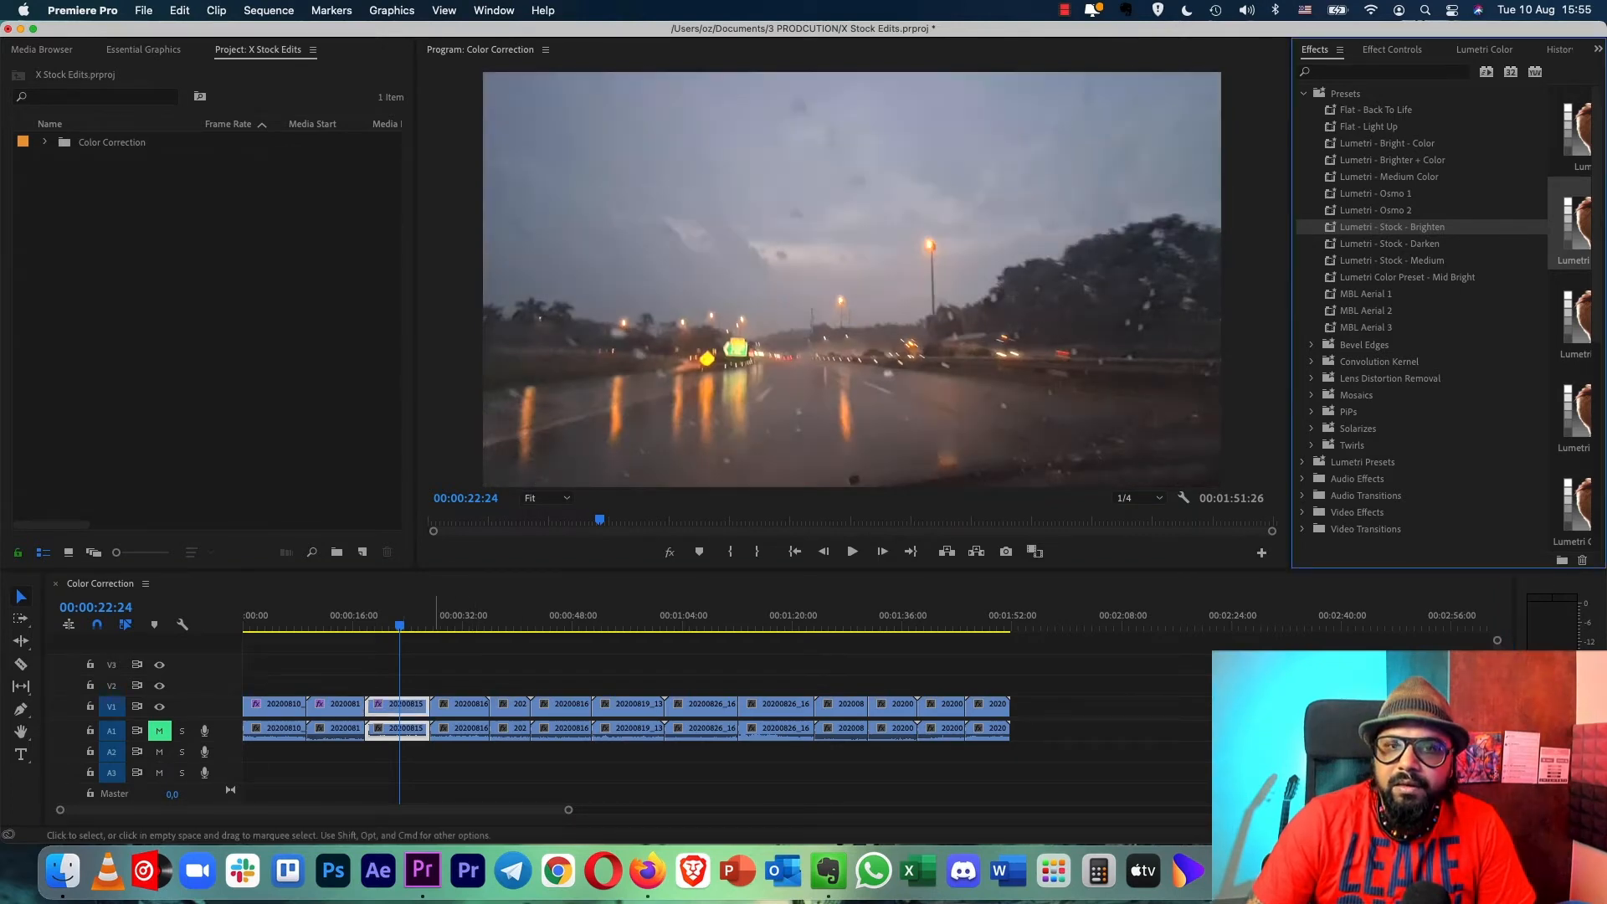
left_click(670, 552)
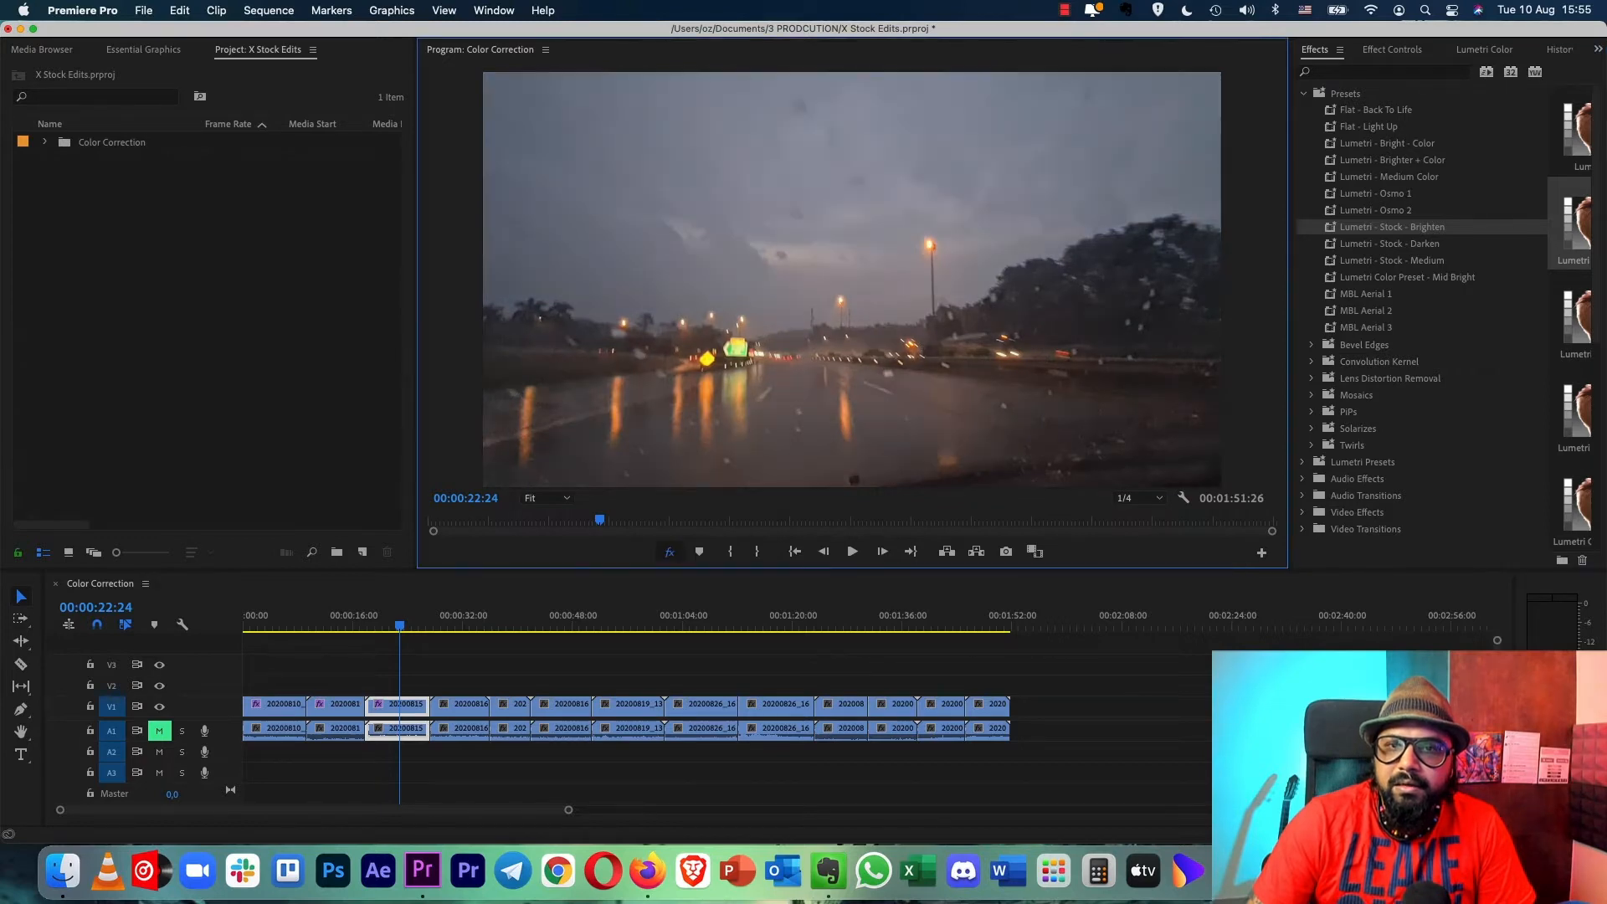
left_click(669, 551)
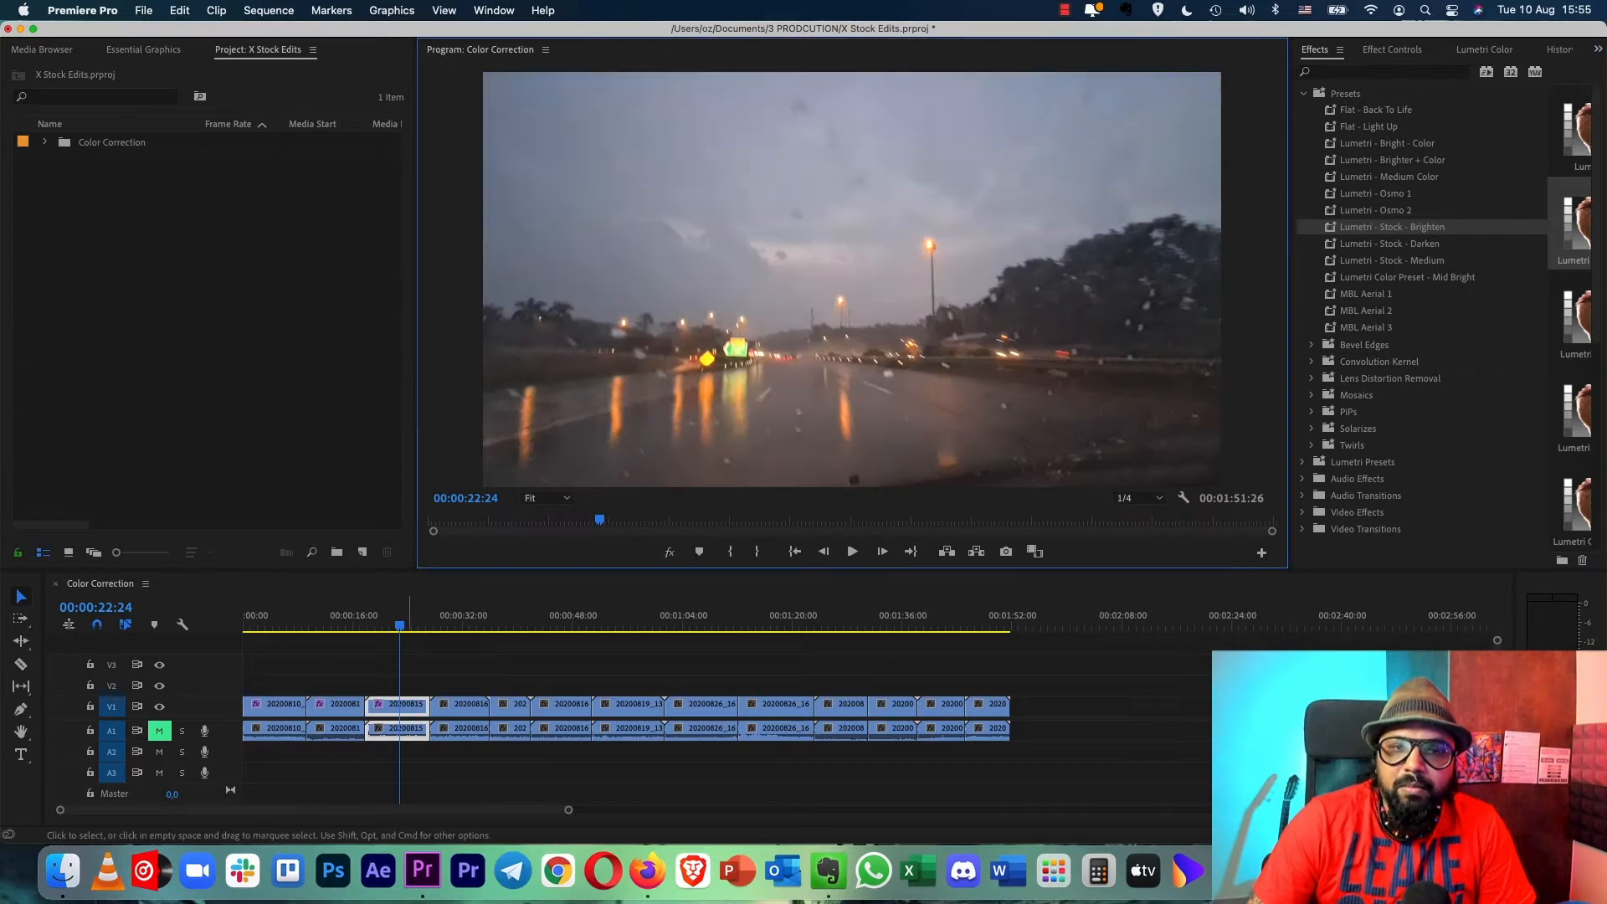
- Try Lumetri - Stock - Brighten on the fourth clip, undo it, and apply Lumetri Color Preset - Mid Bright instead
left_click(456, 624)
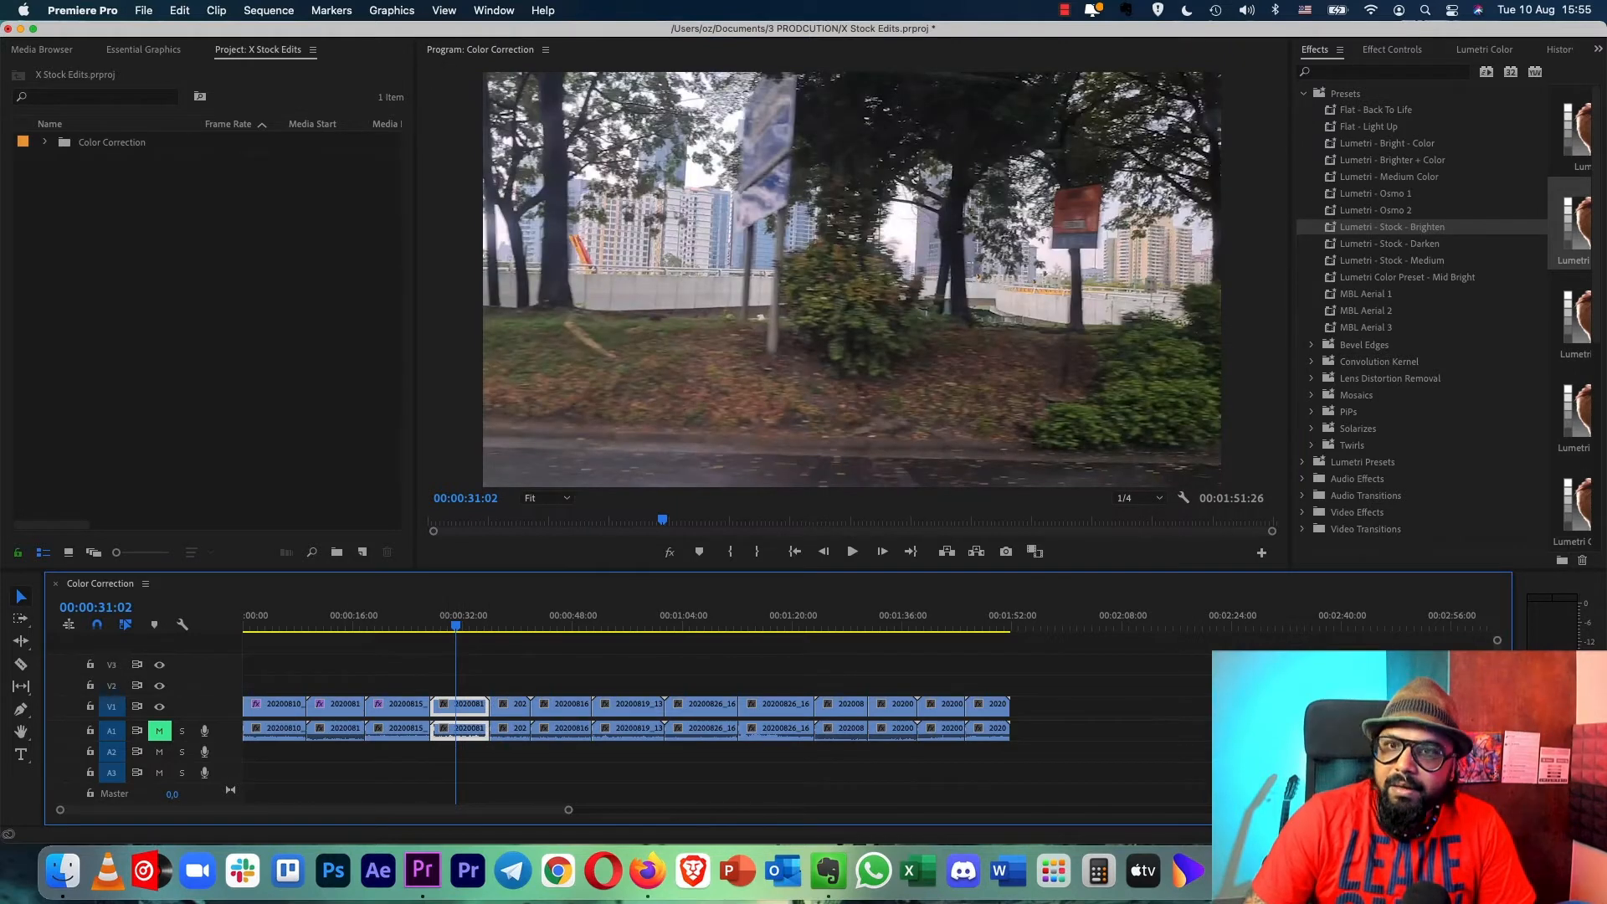
key("shift+7")
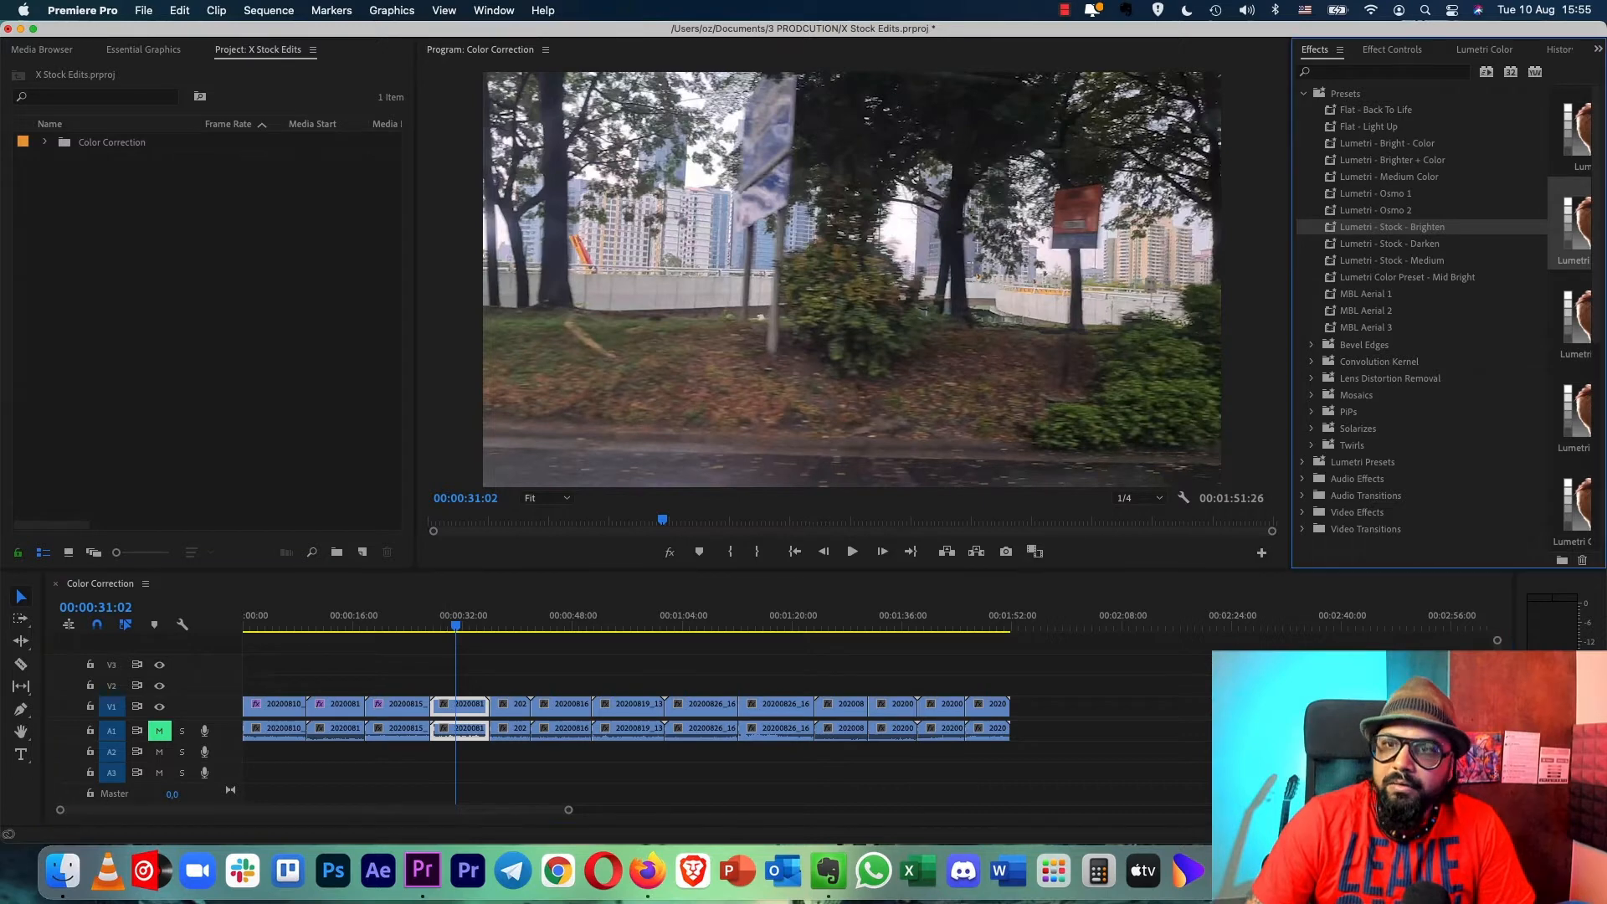
left_click_drag(1391, 227, 468, 706)
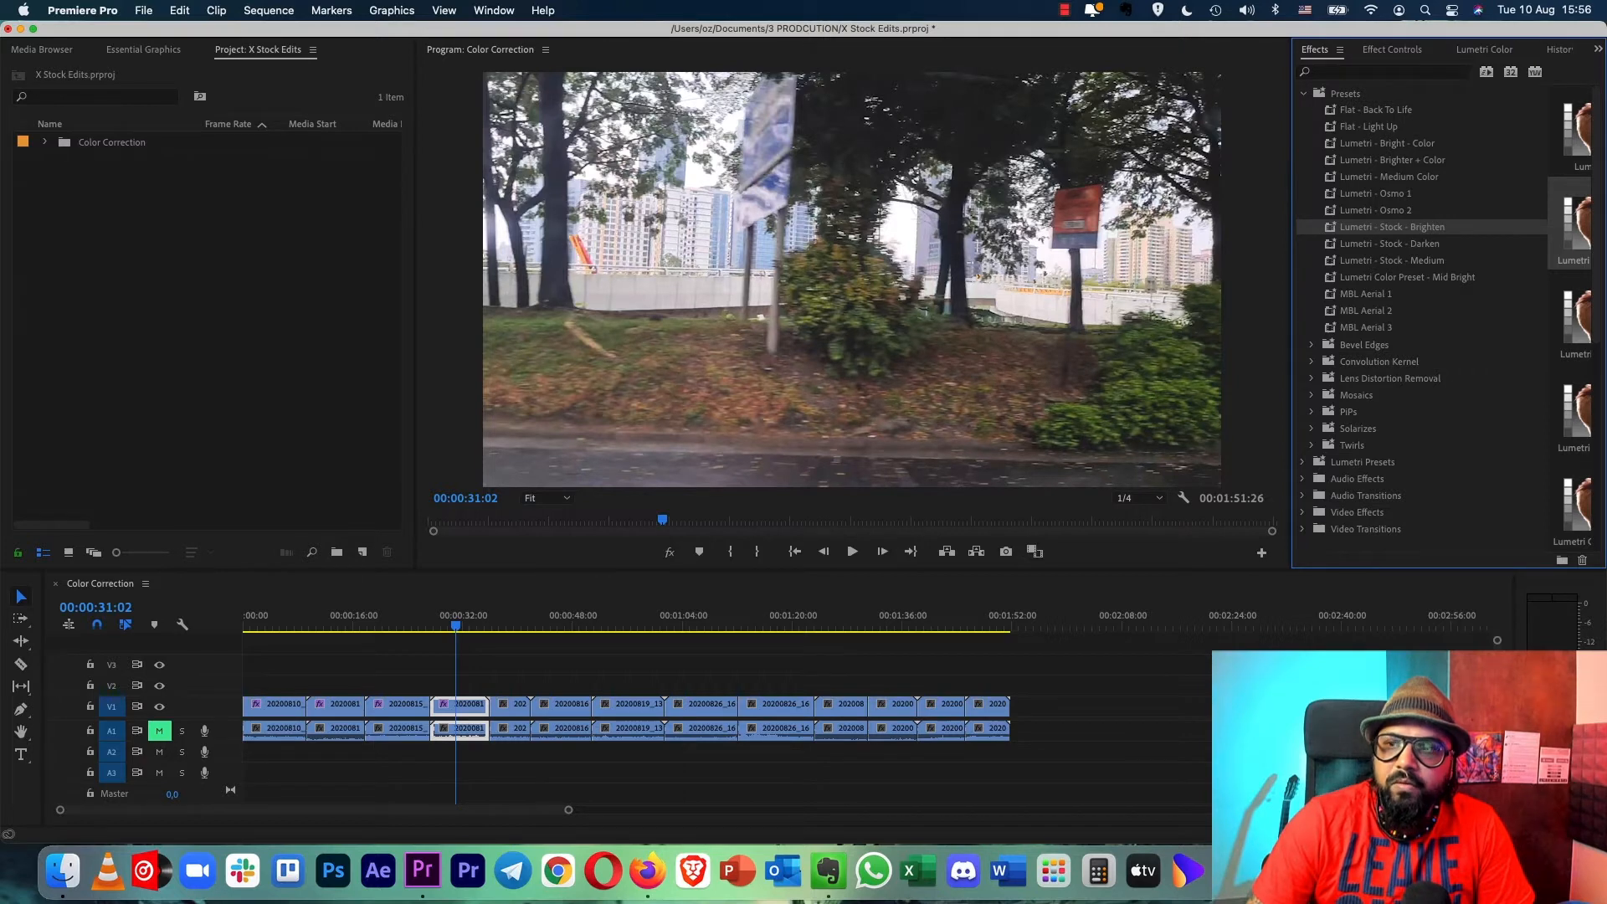
key("super+z")
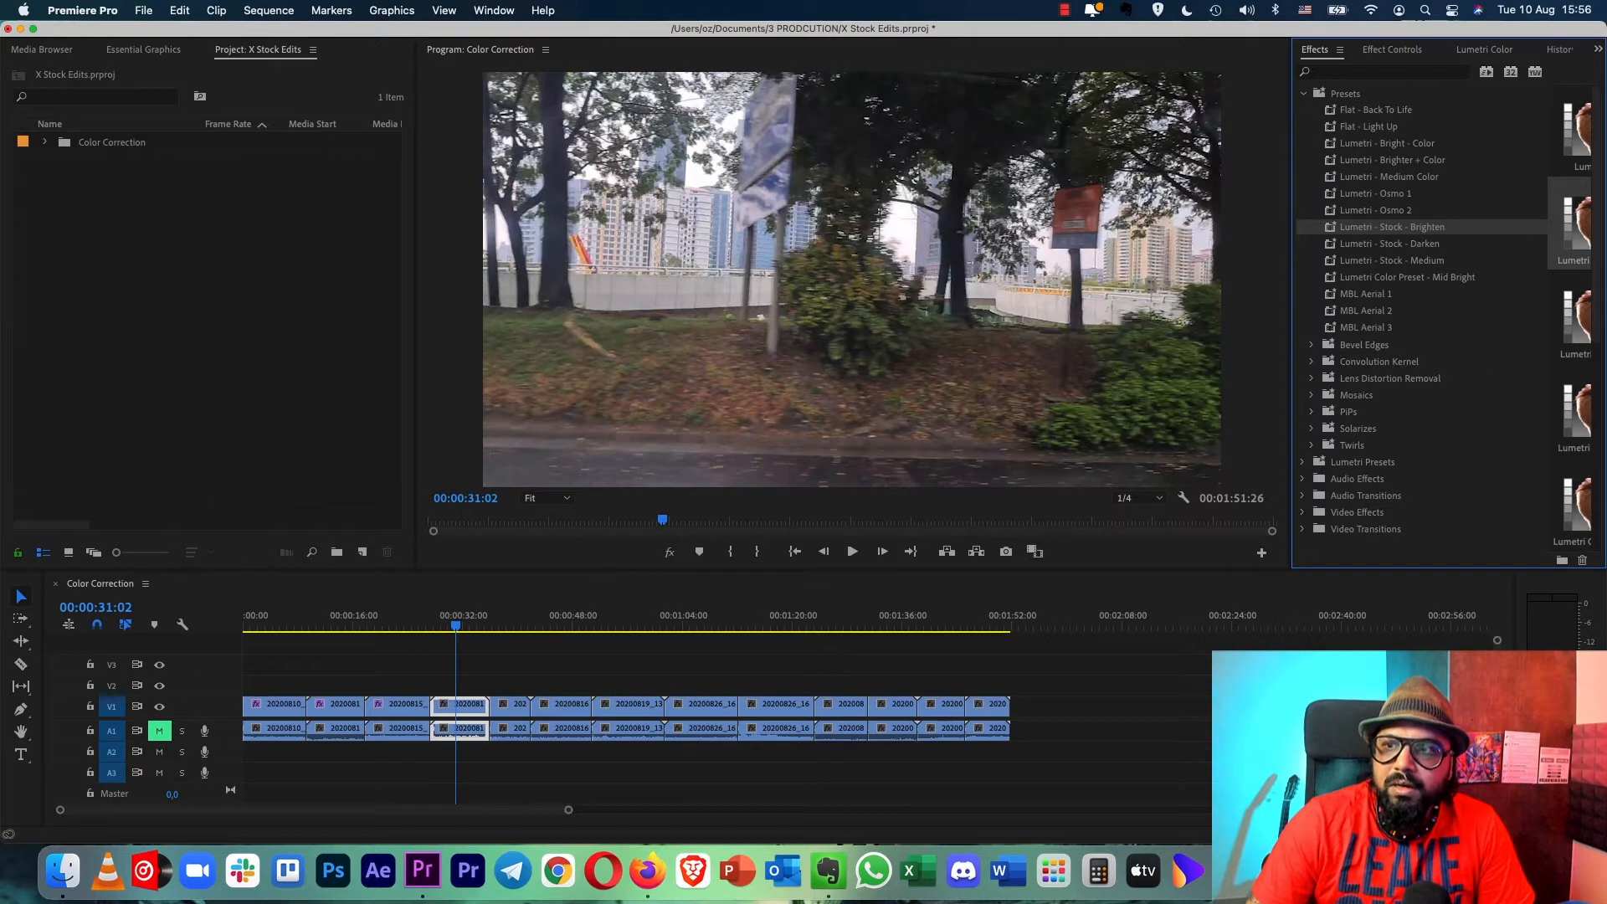
left_click_drag(1392, 277, 486, 609)
left_click_drag(473, 706, 473, 706)
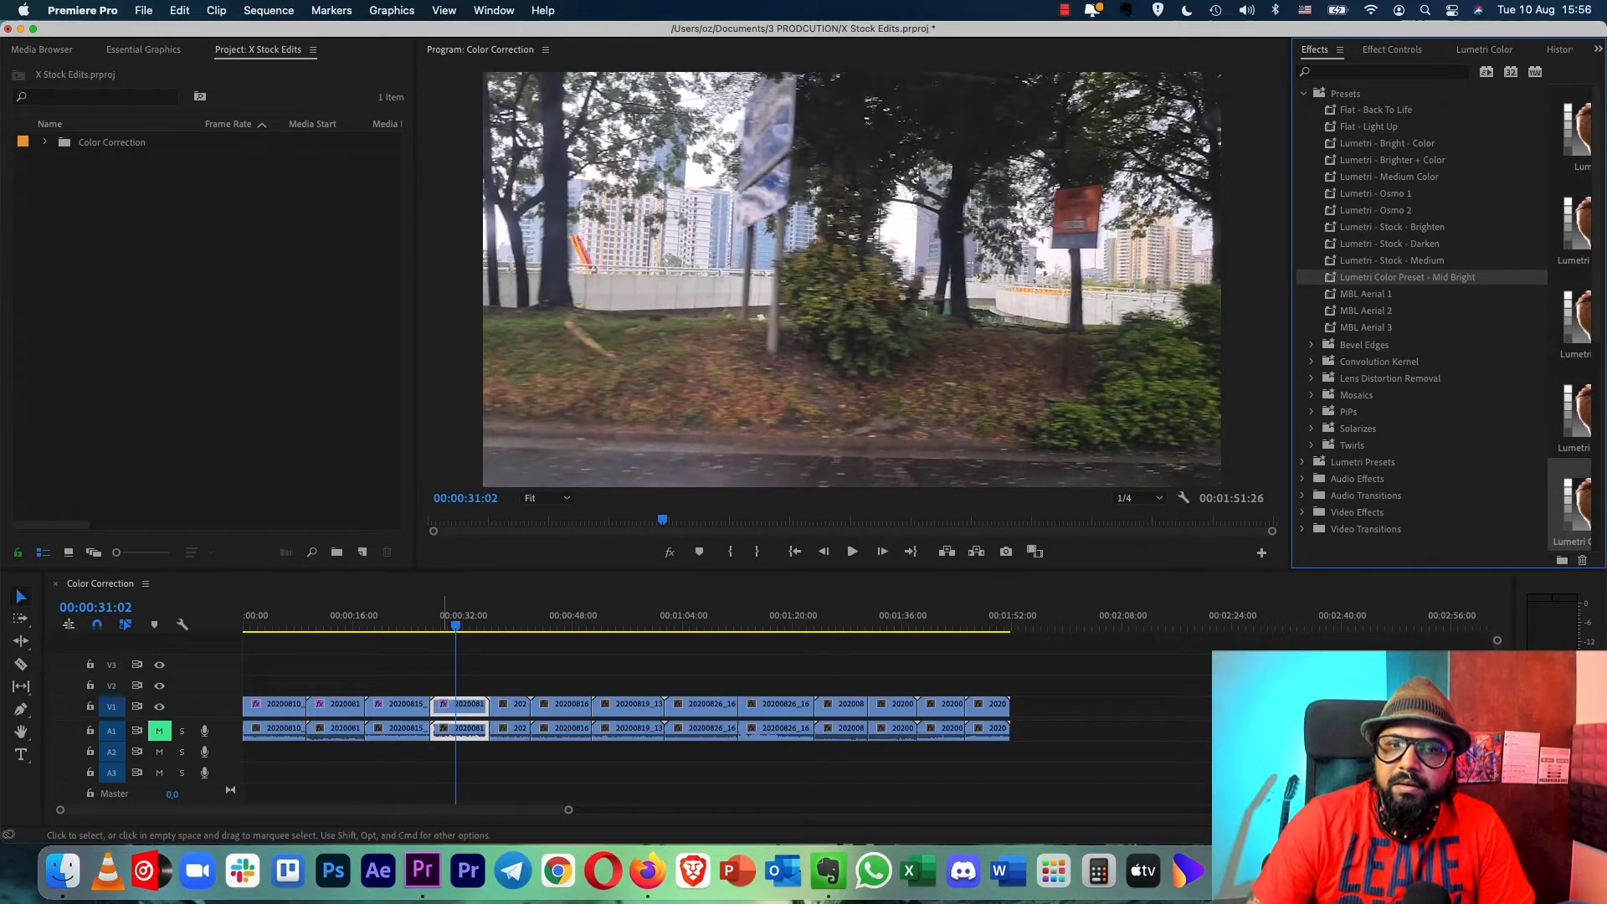
- In the fourth clip's Lumetri Basic Correction, set Highlights to -12,1, Shadows to -9,3, Whites to 17,1 and Blacks to 16,0
left_click(1392, 49)
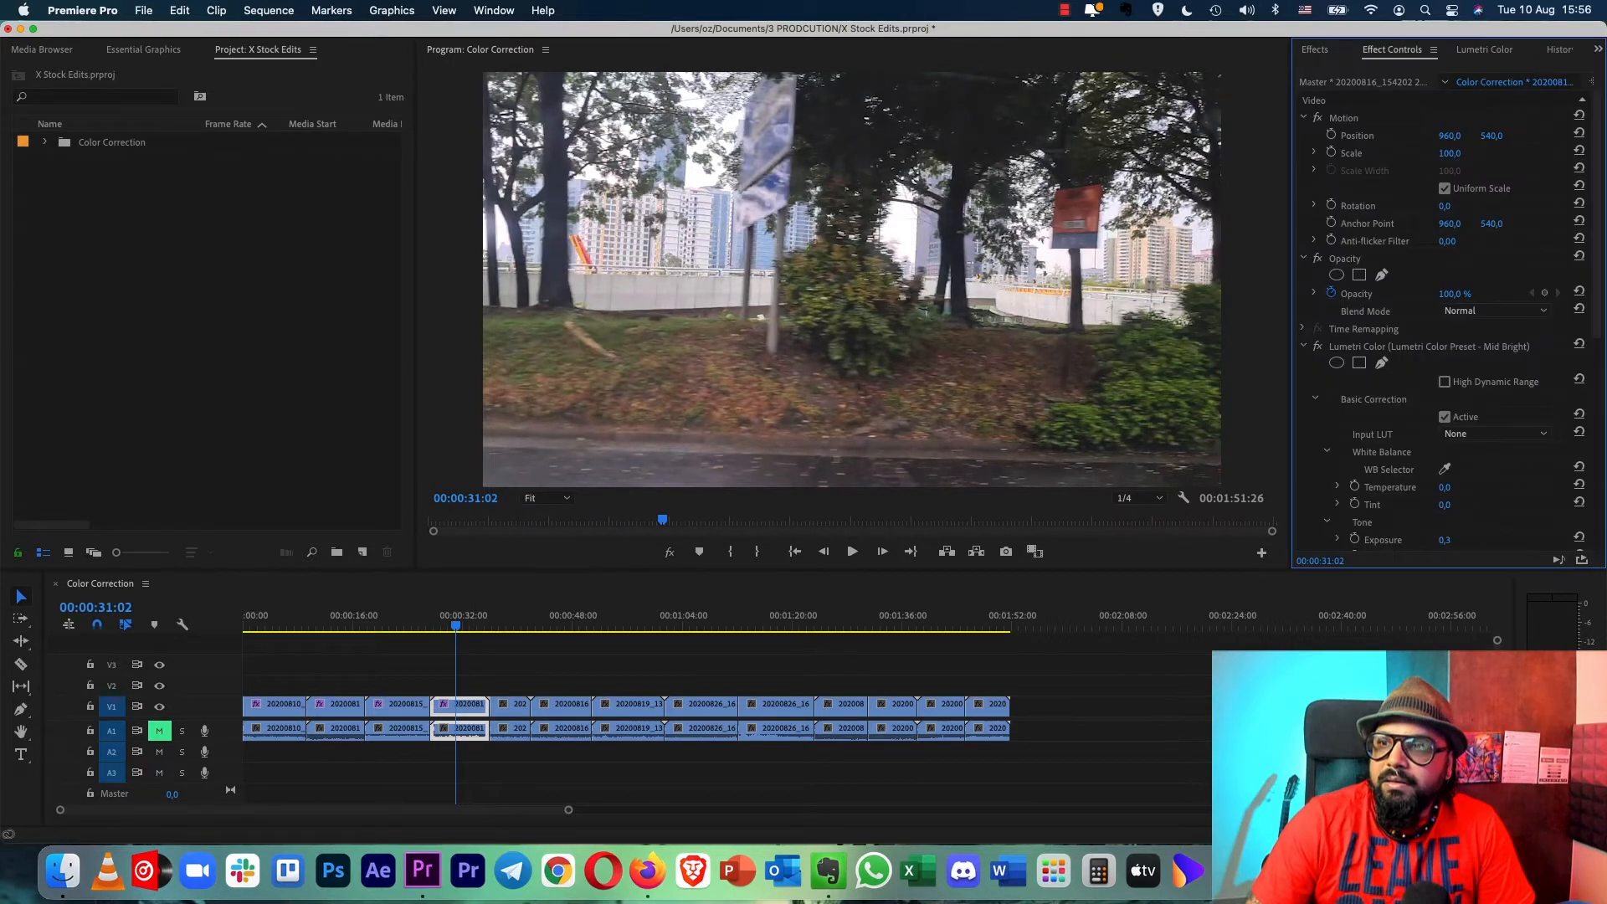
scroll(1448, 318, "down", 5)
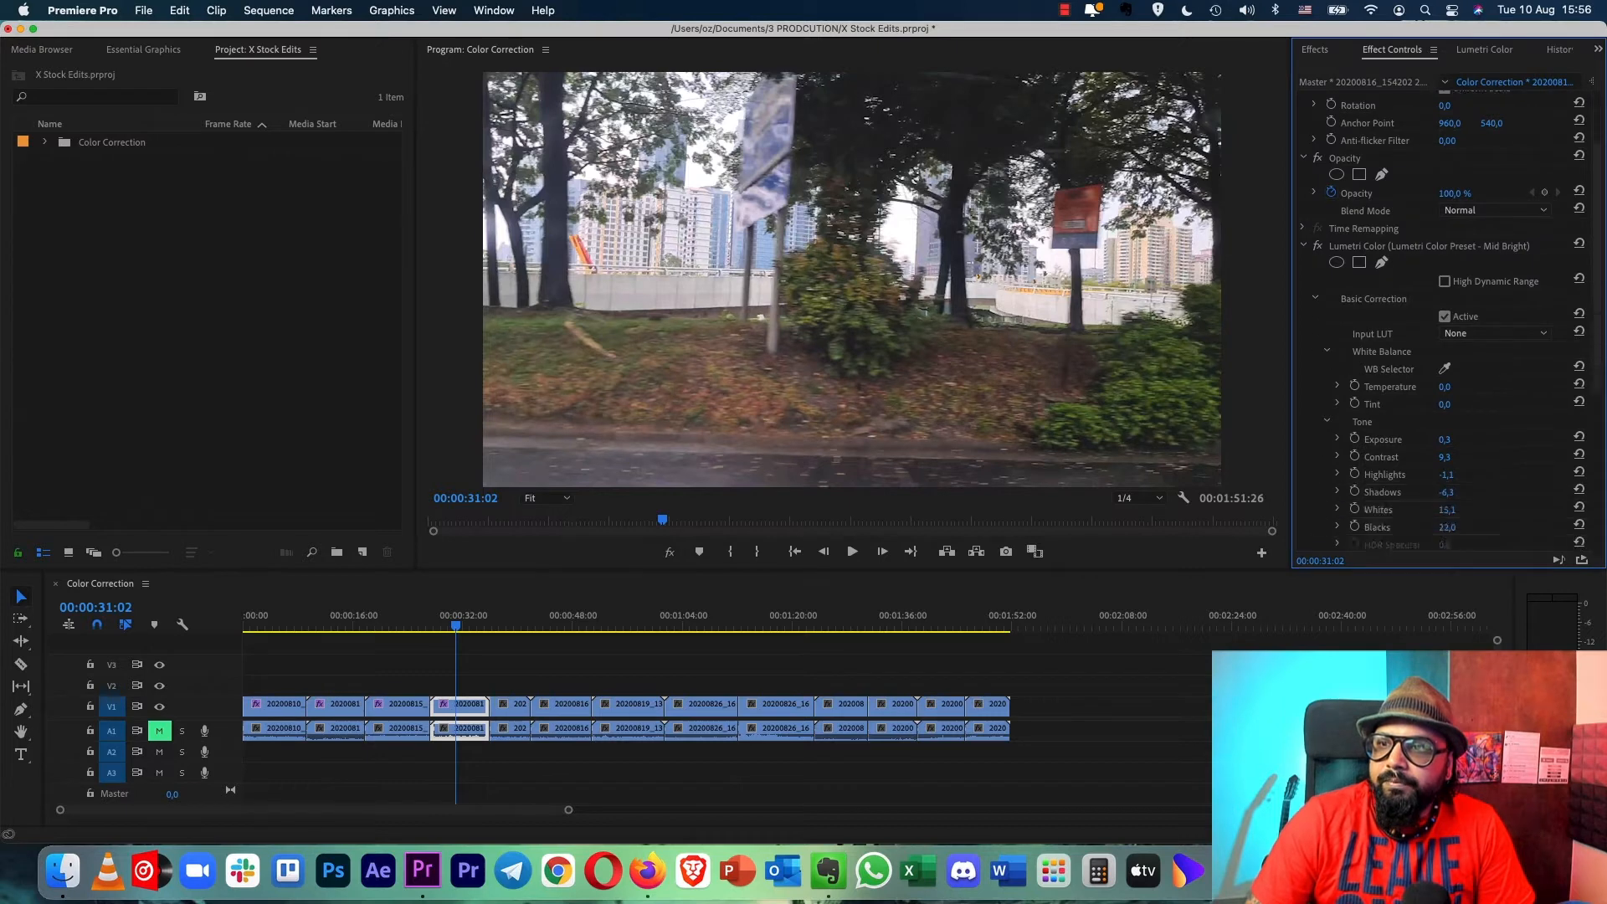
scroll(1448, 318, "down", 2)
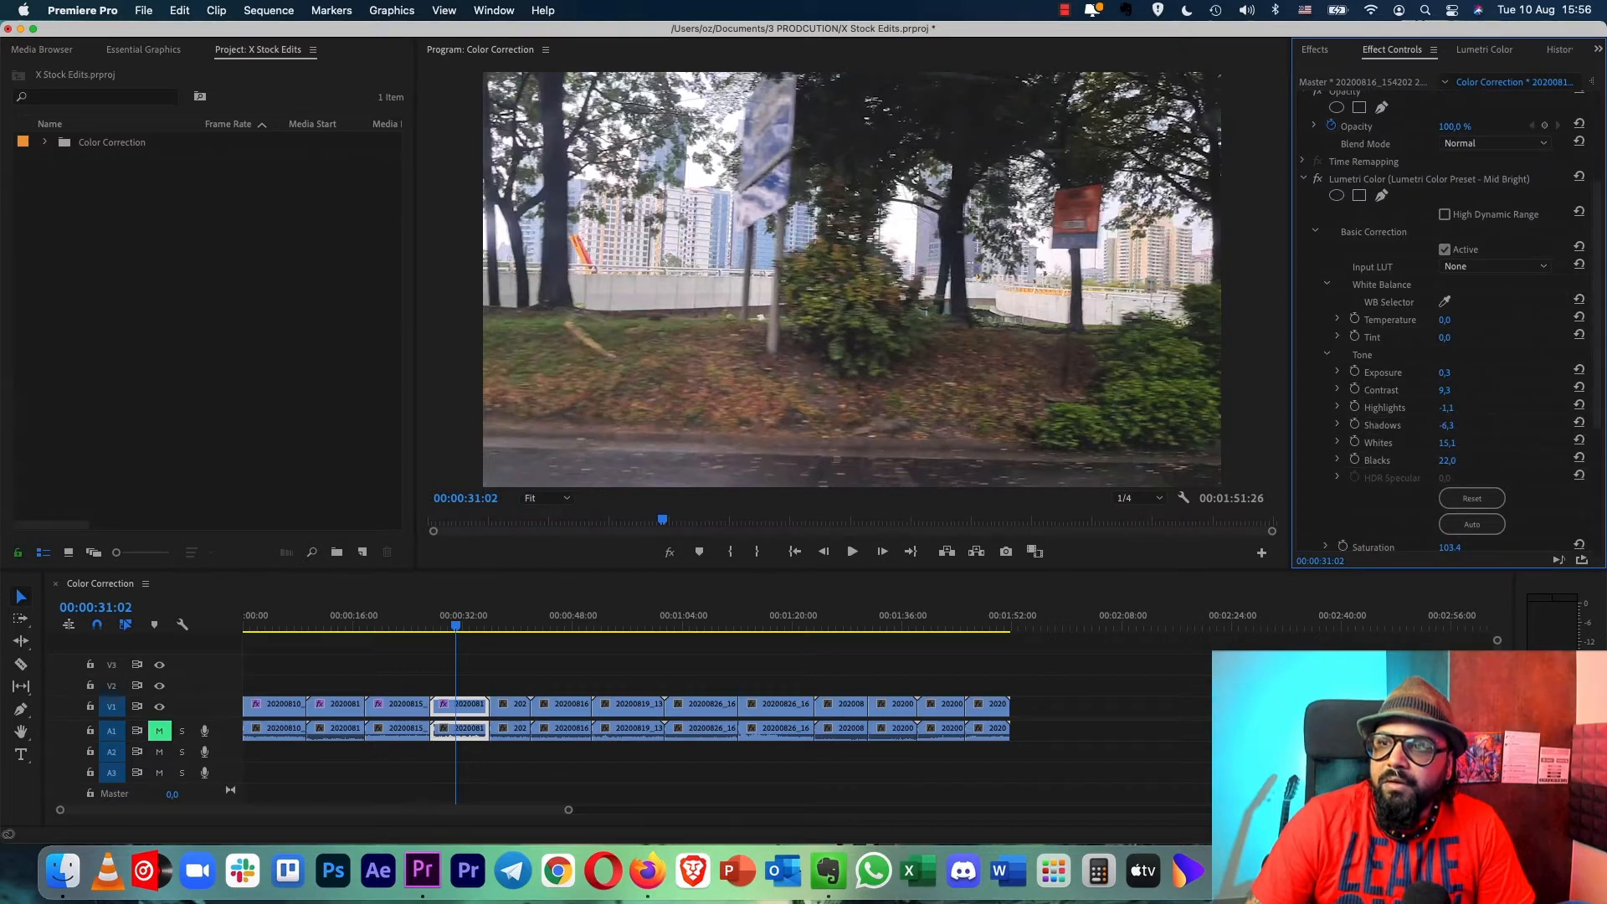
scroll(1448, 318, "down", 5)
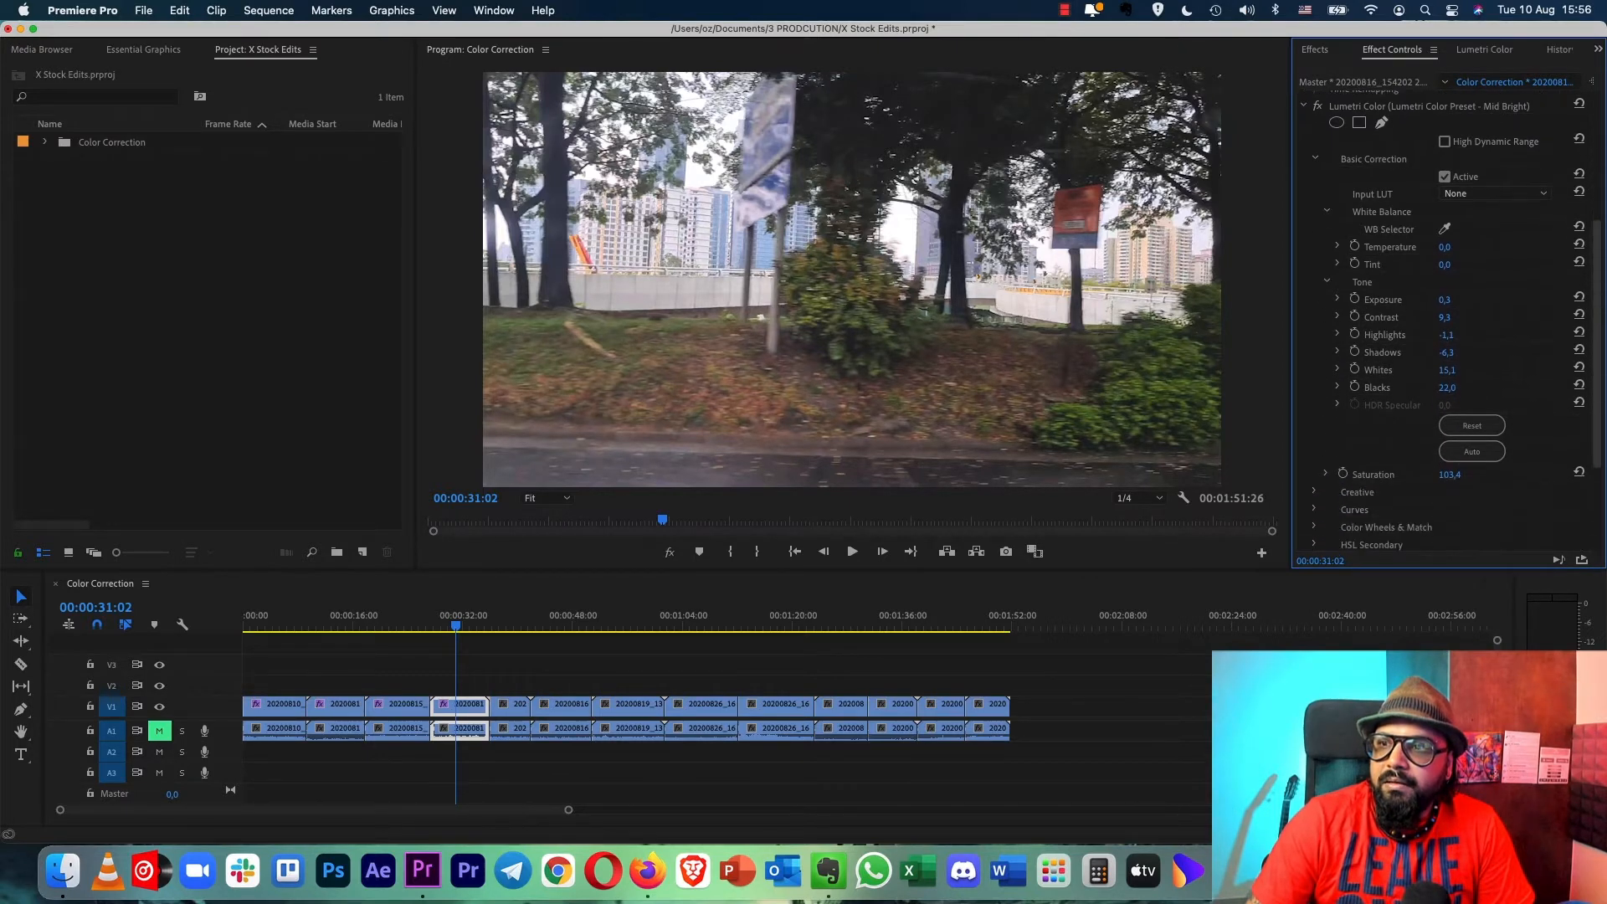
scroll(1448, 318, "down", 1)
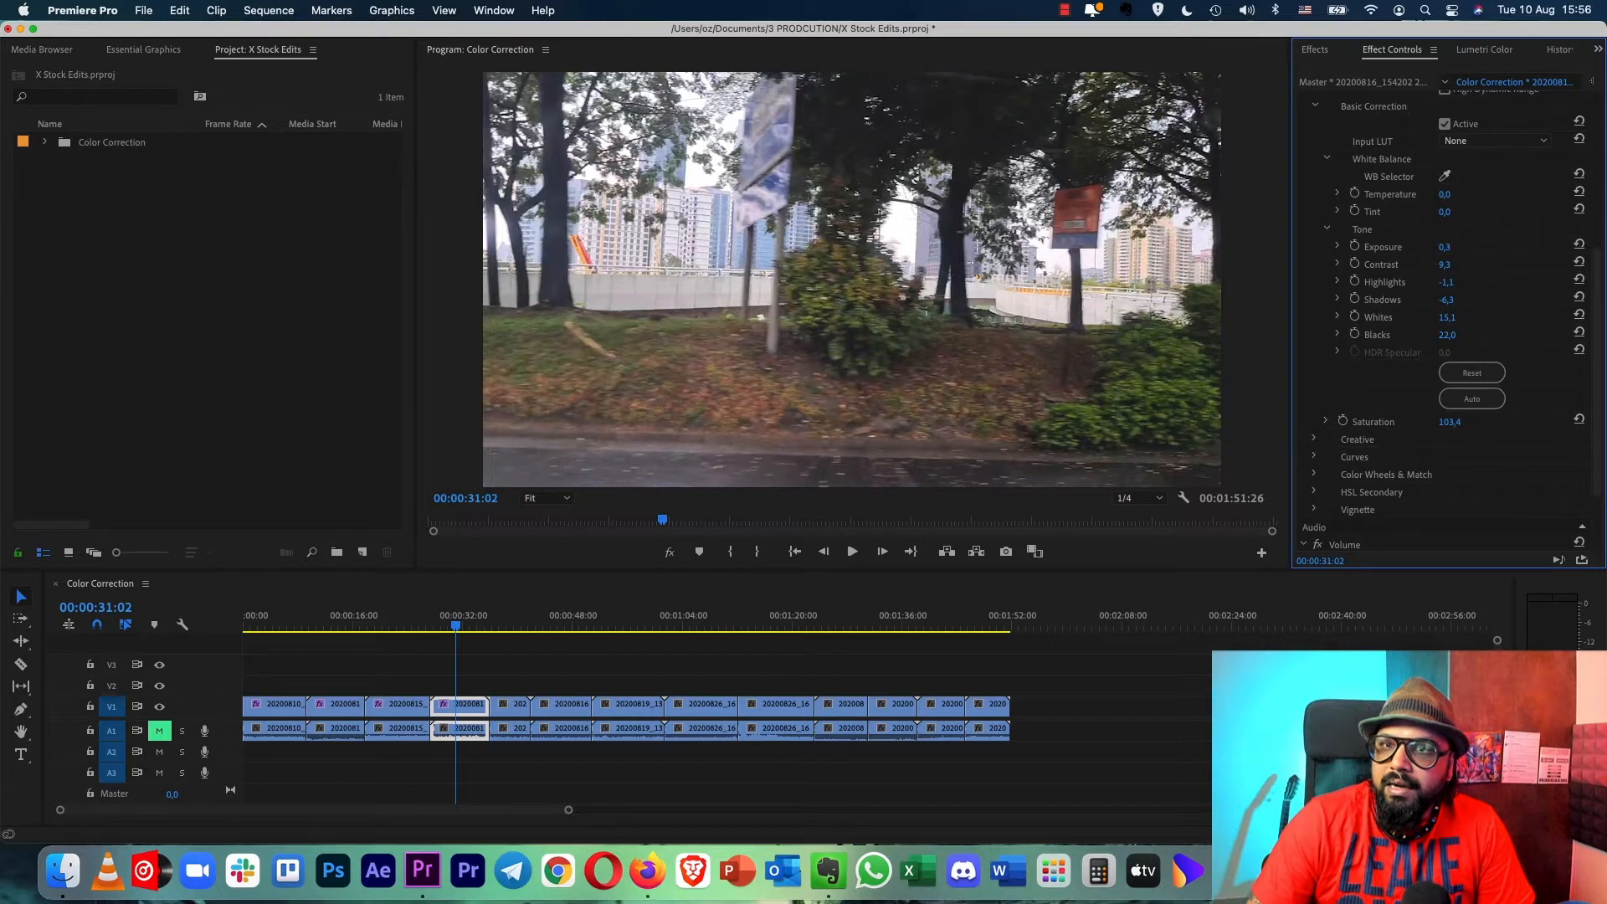
mouse_move(1446, 282)
left_mouse_down()
mouse_move(1432, 282)
mouse_move(1450, 299)
left_mouse_up()
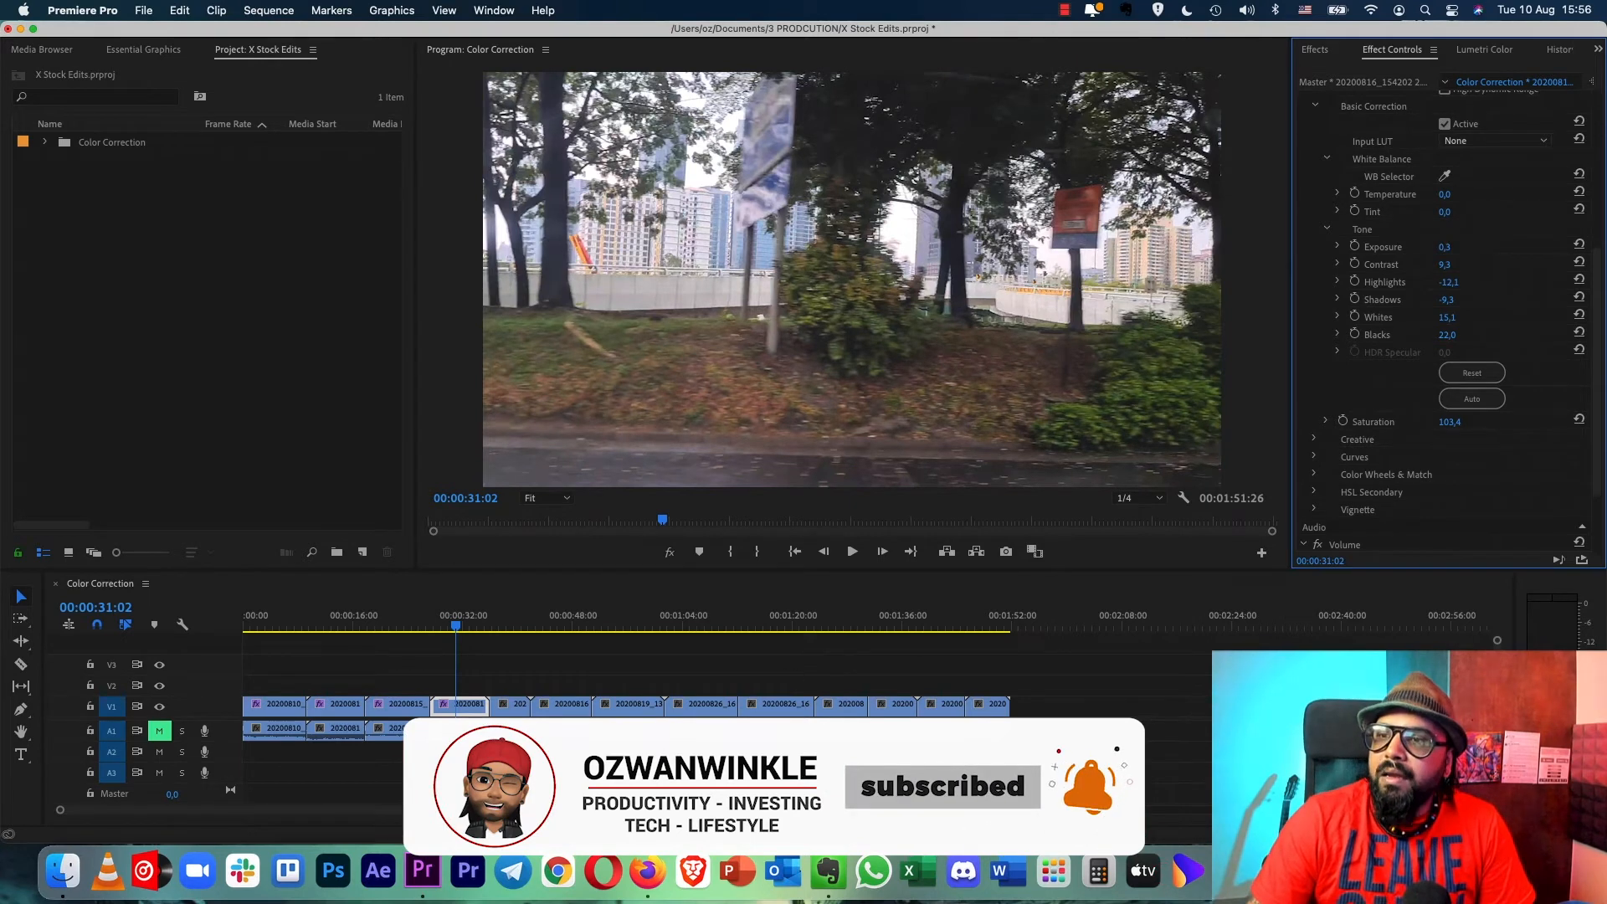
mouse_move(1447, 317)
left_mouse_down()
mouse_move(1463, 317)
mouse_move(1427, 318)
mouse_move(1455, 317)
mouse_move(1446, 335)
left_mouse_up()
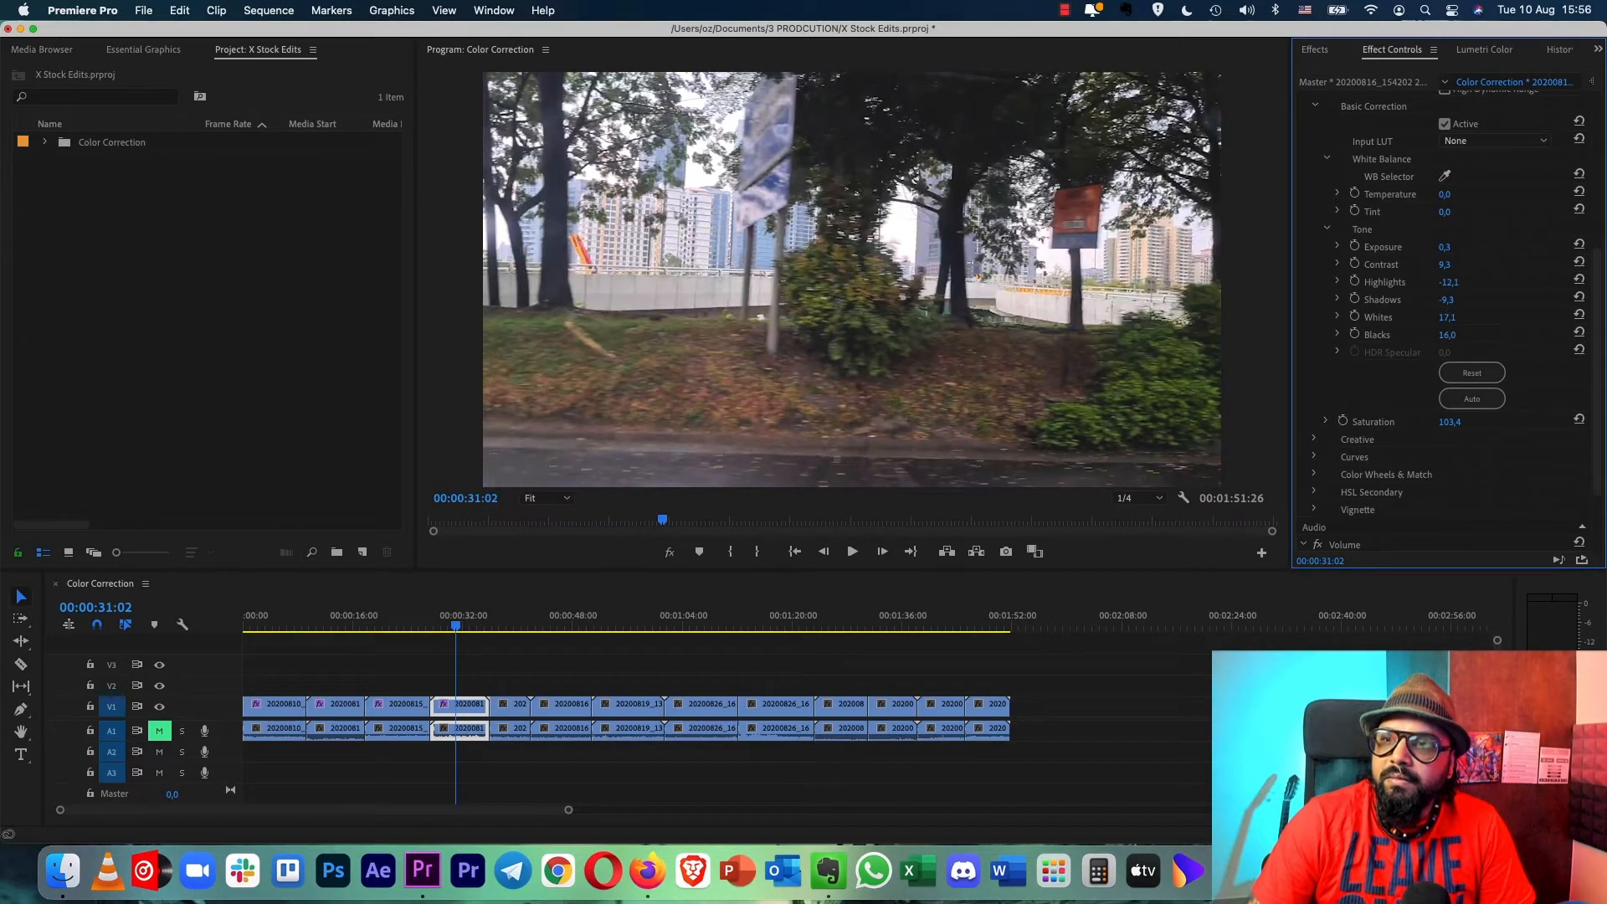
scroll(1447, 318, "down", 3)
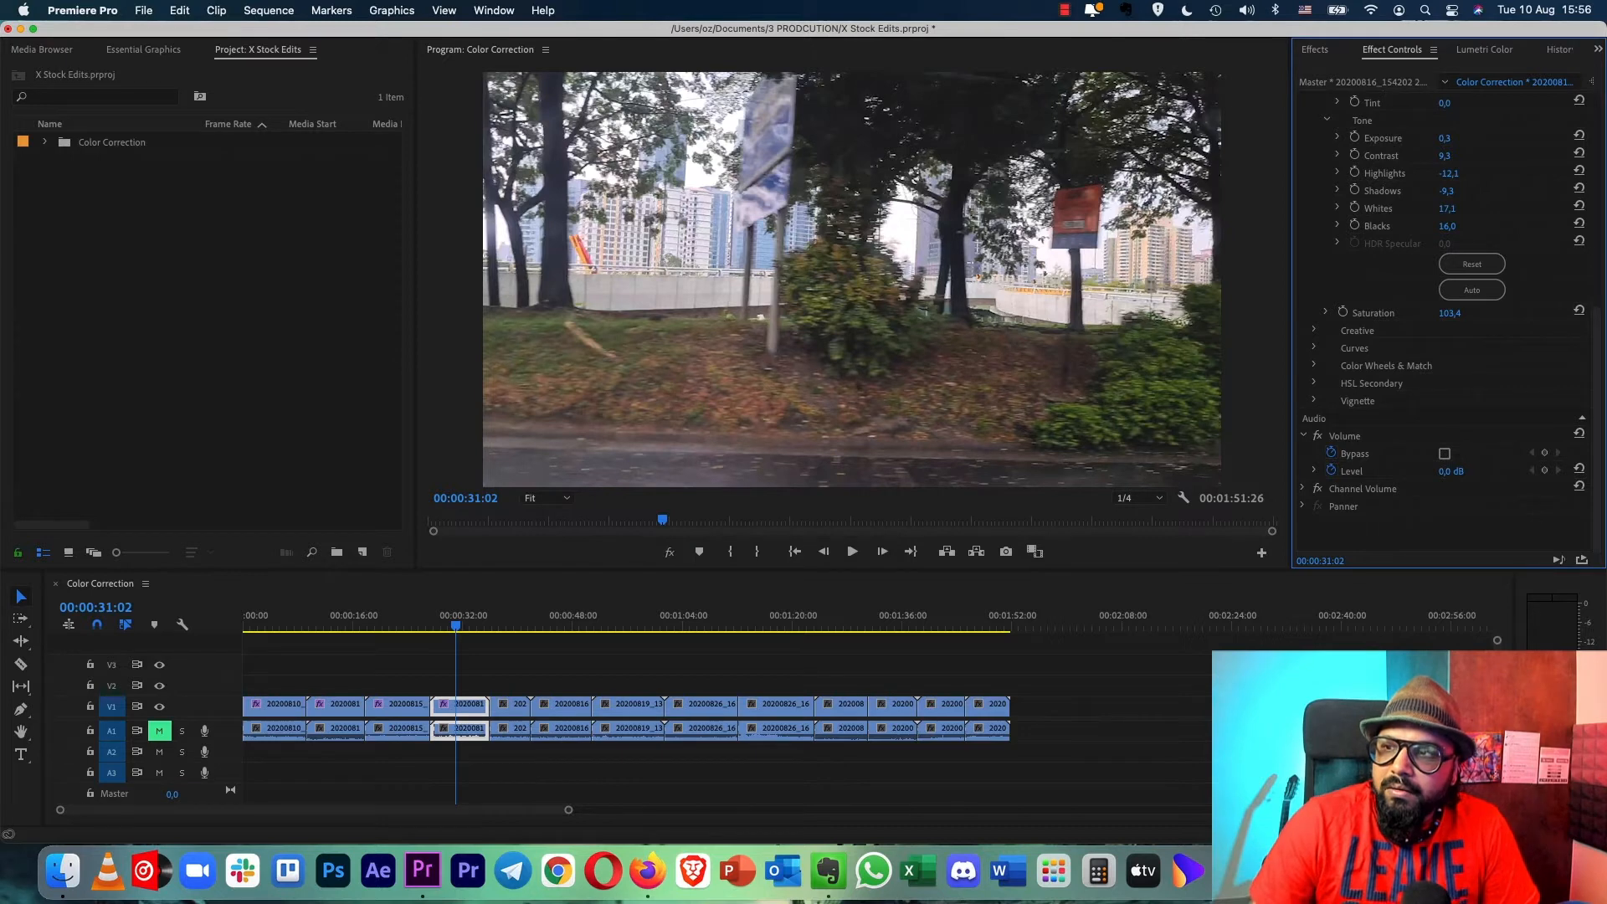
scroll(1448, 322, "up", 6)
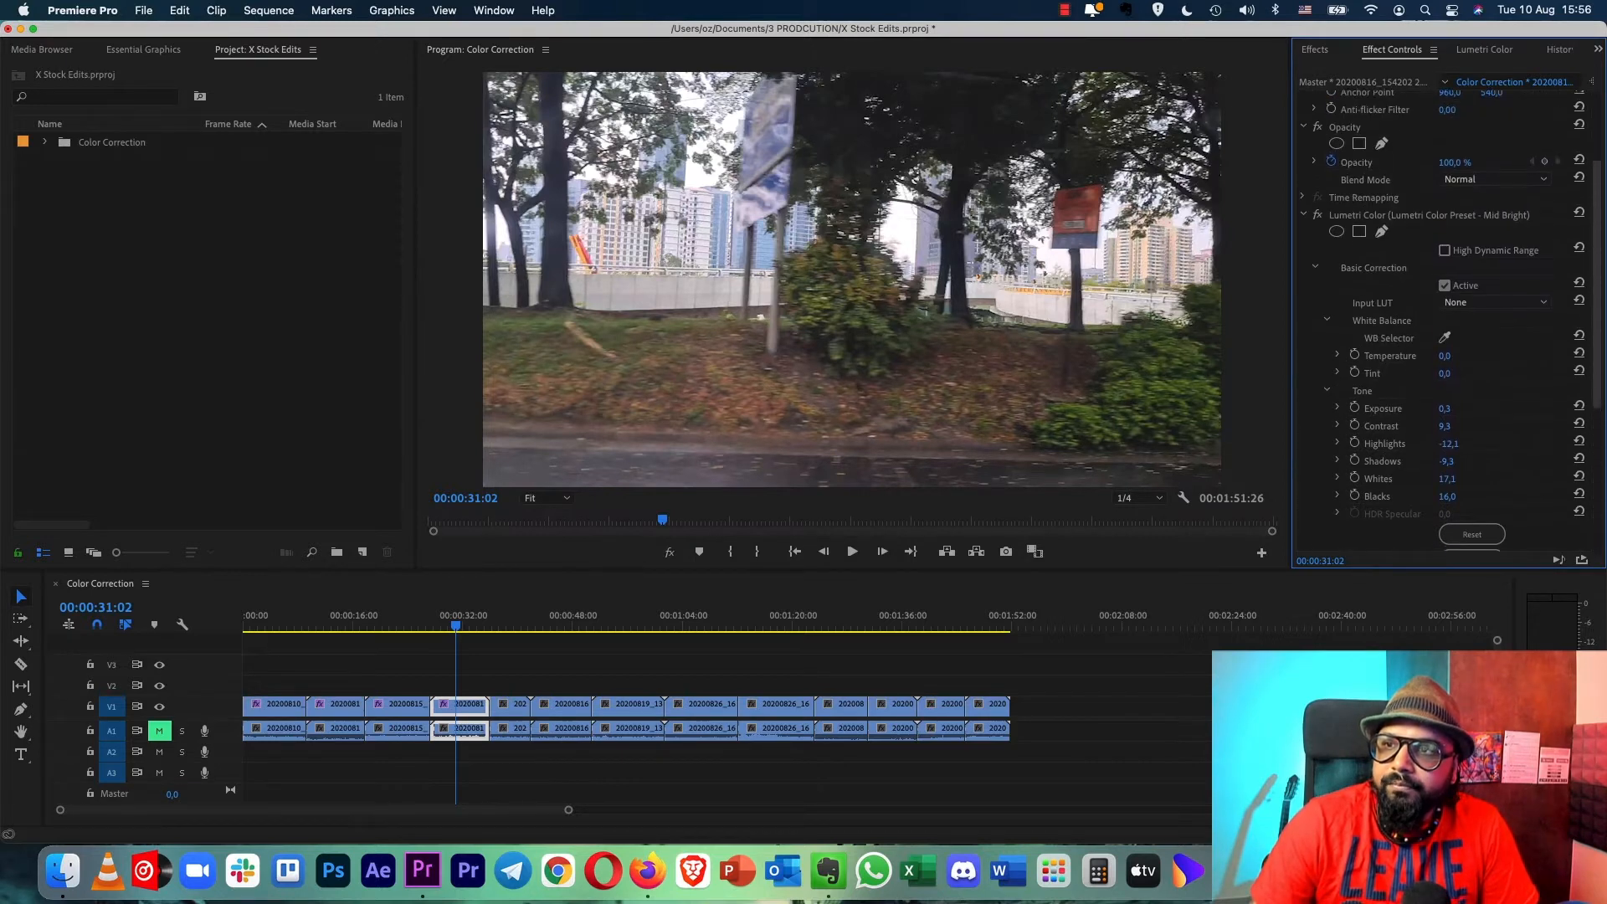
- Apply the Lumetri Color Preset - Mid Bright preset to the fifth clip and compare the frame with effects off and on
left_click(509, 624)
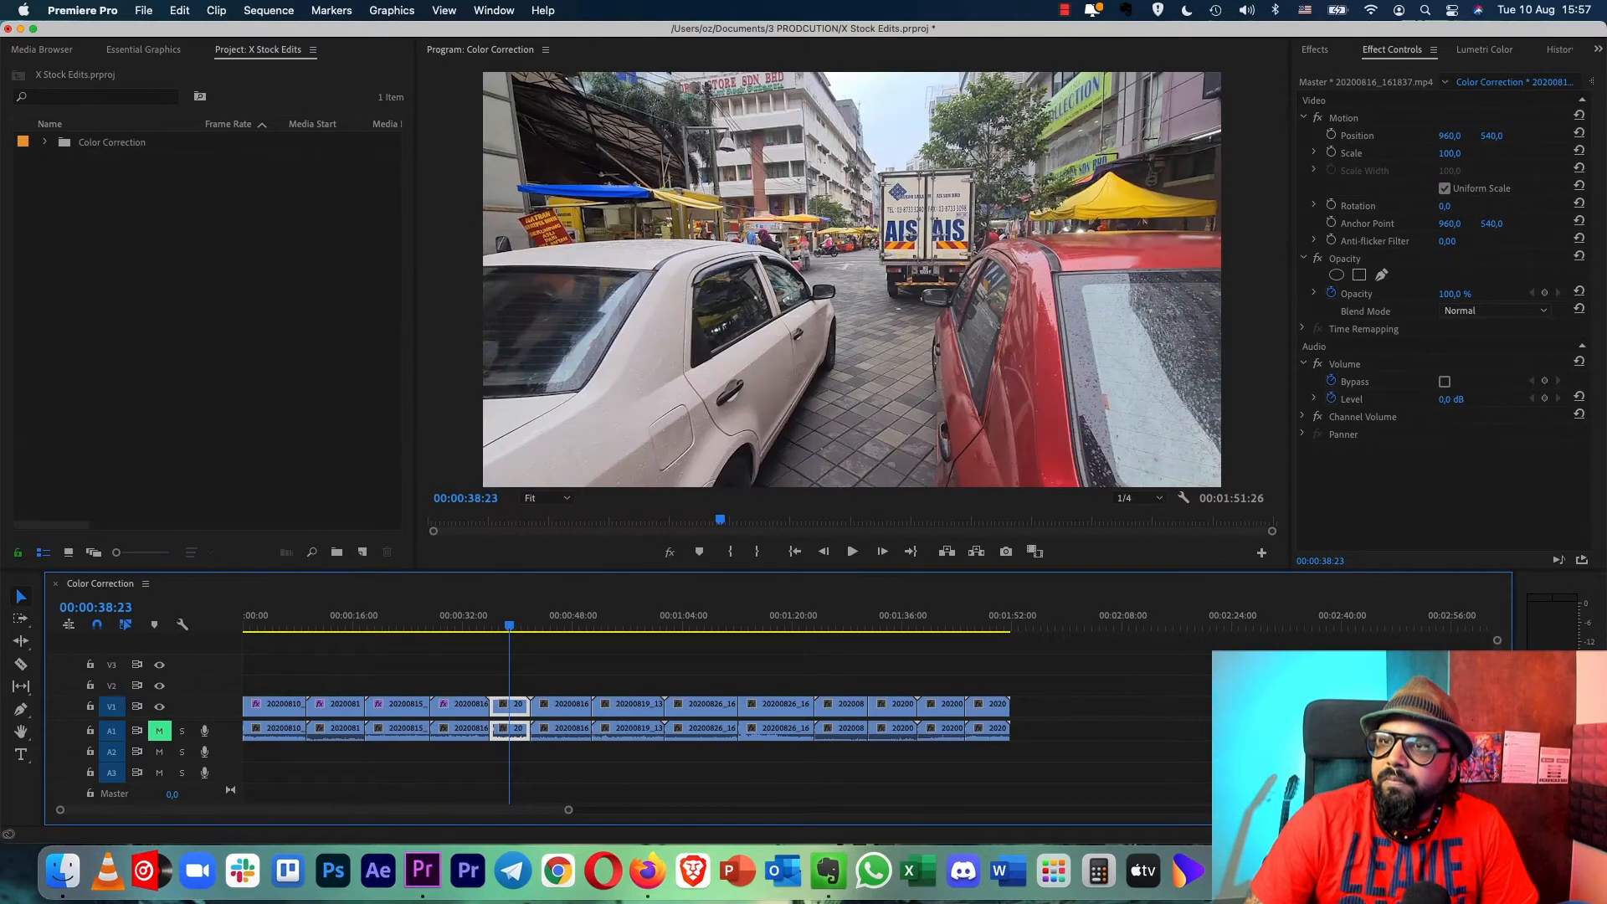
key("shift+7")
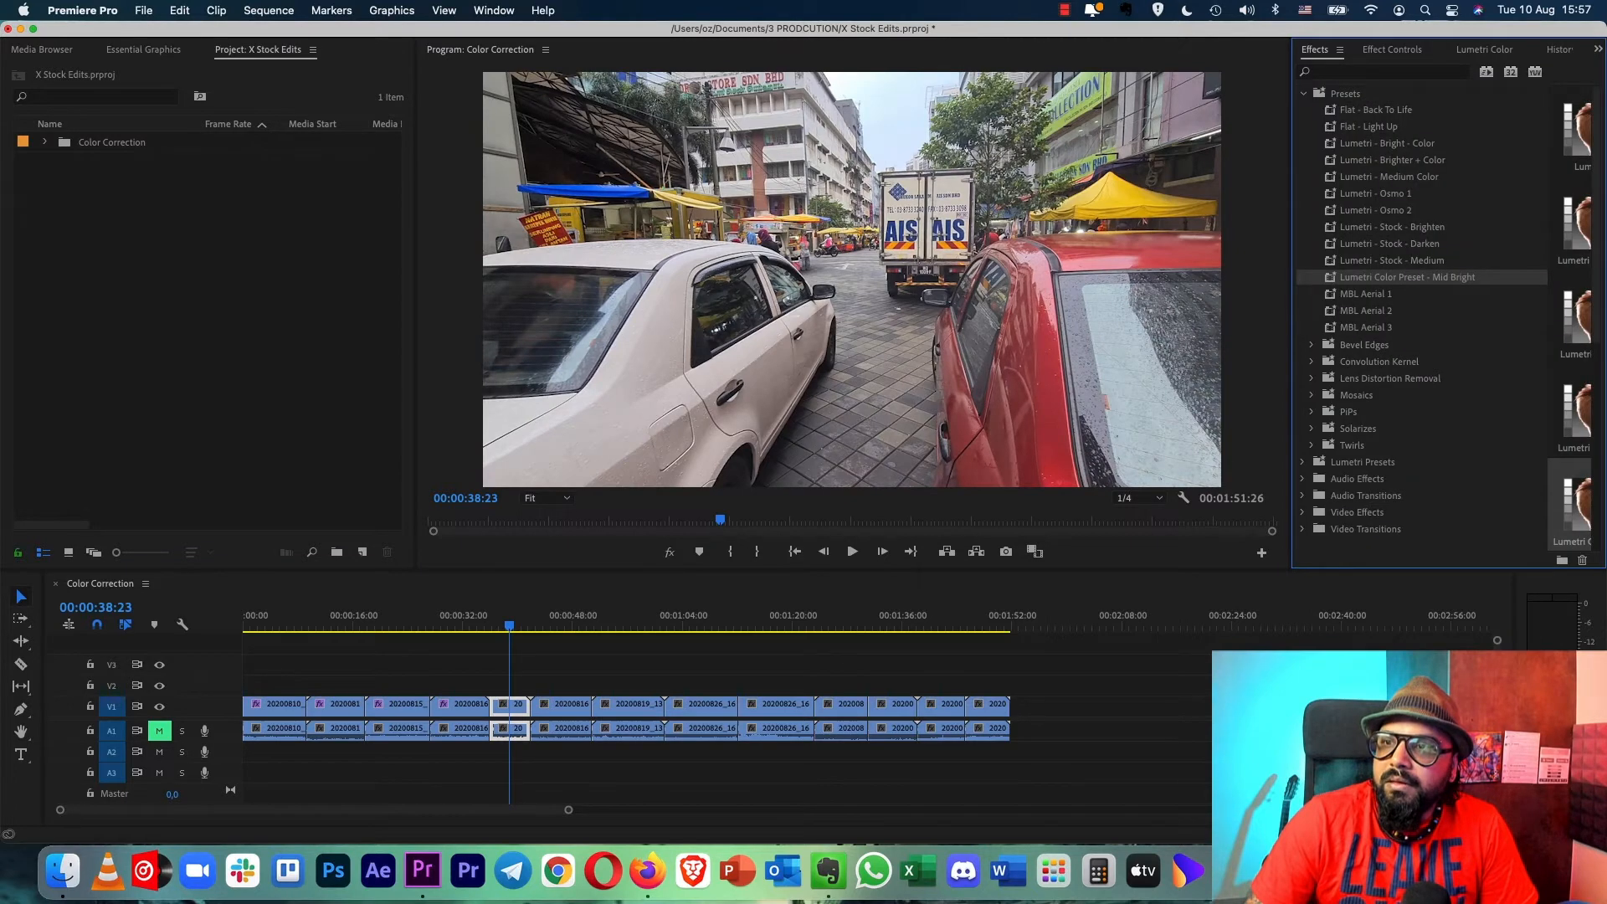
left_click_drag(1406, 277, 512, 704)
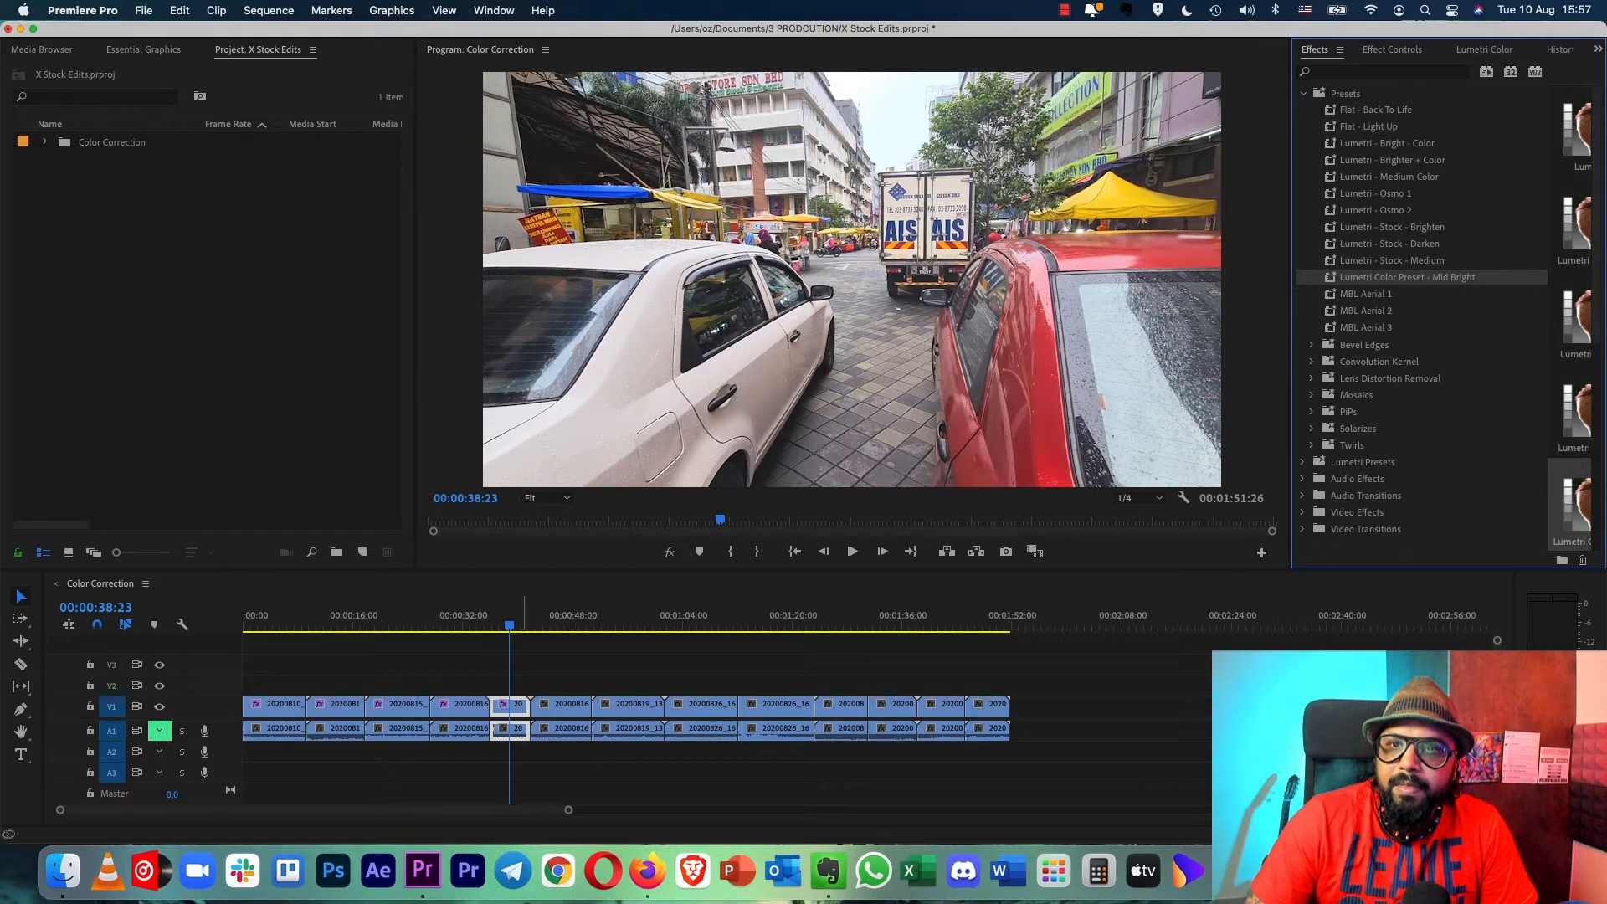
left_click(669, 553)
left_click(669, 552)
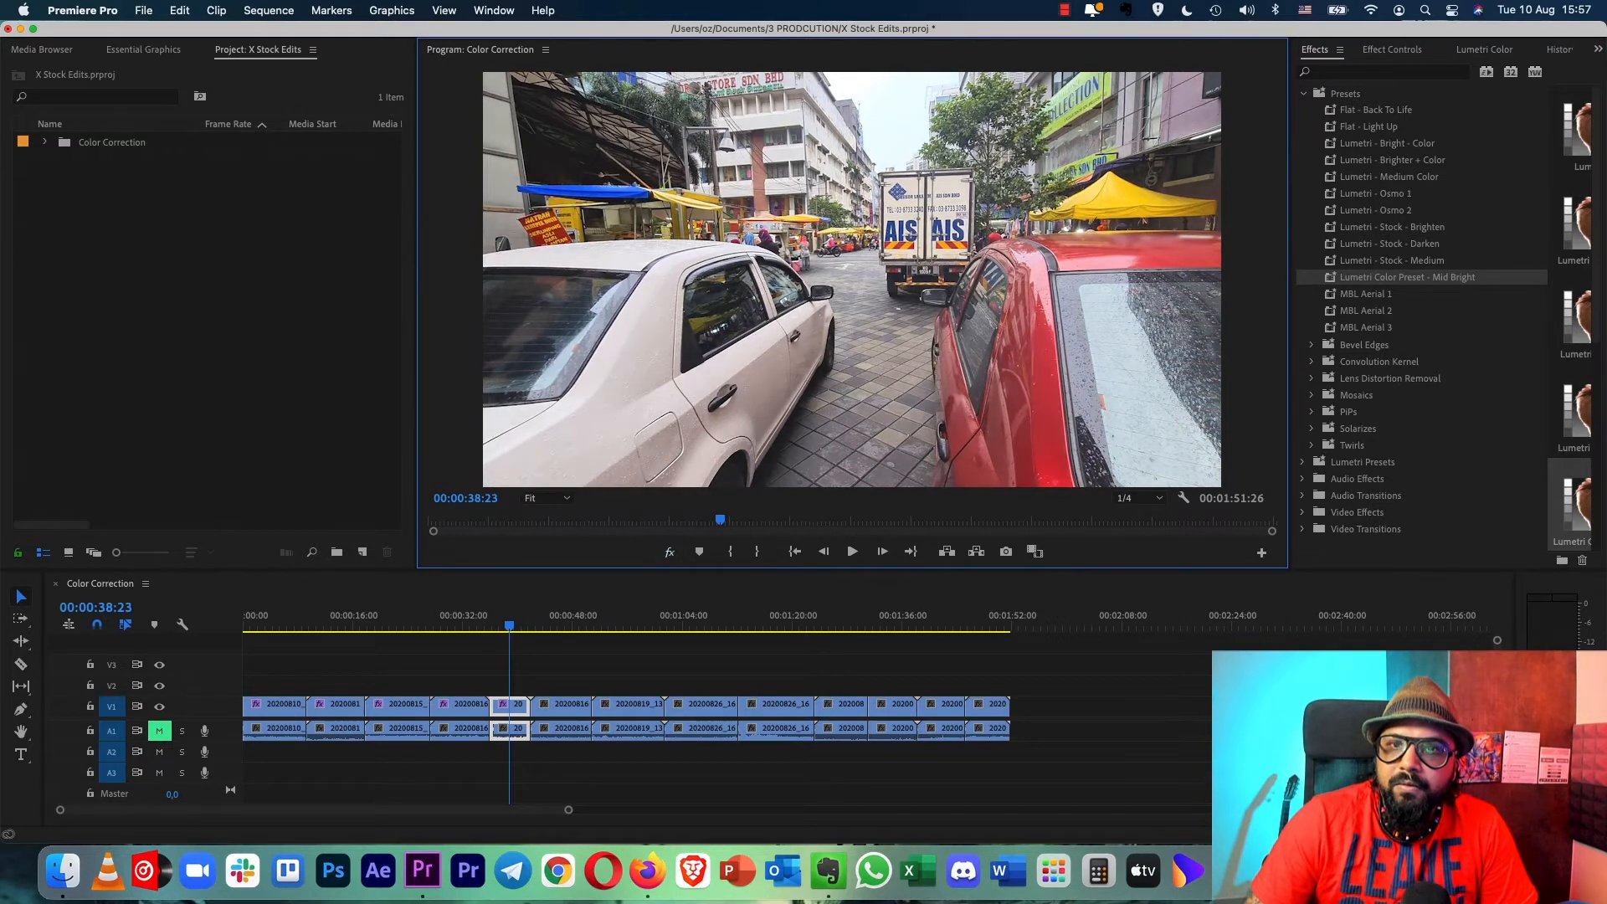
- Apply Lumetri Color Preset - Mid Bright to the sixth clip and set its Highlights to -31,1
left_click(557, 623)
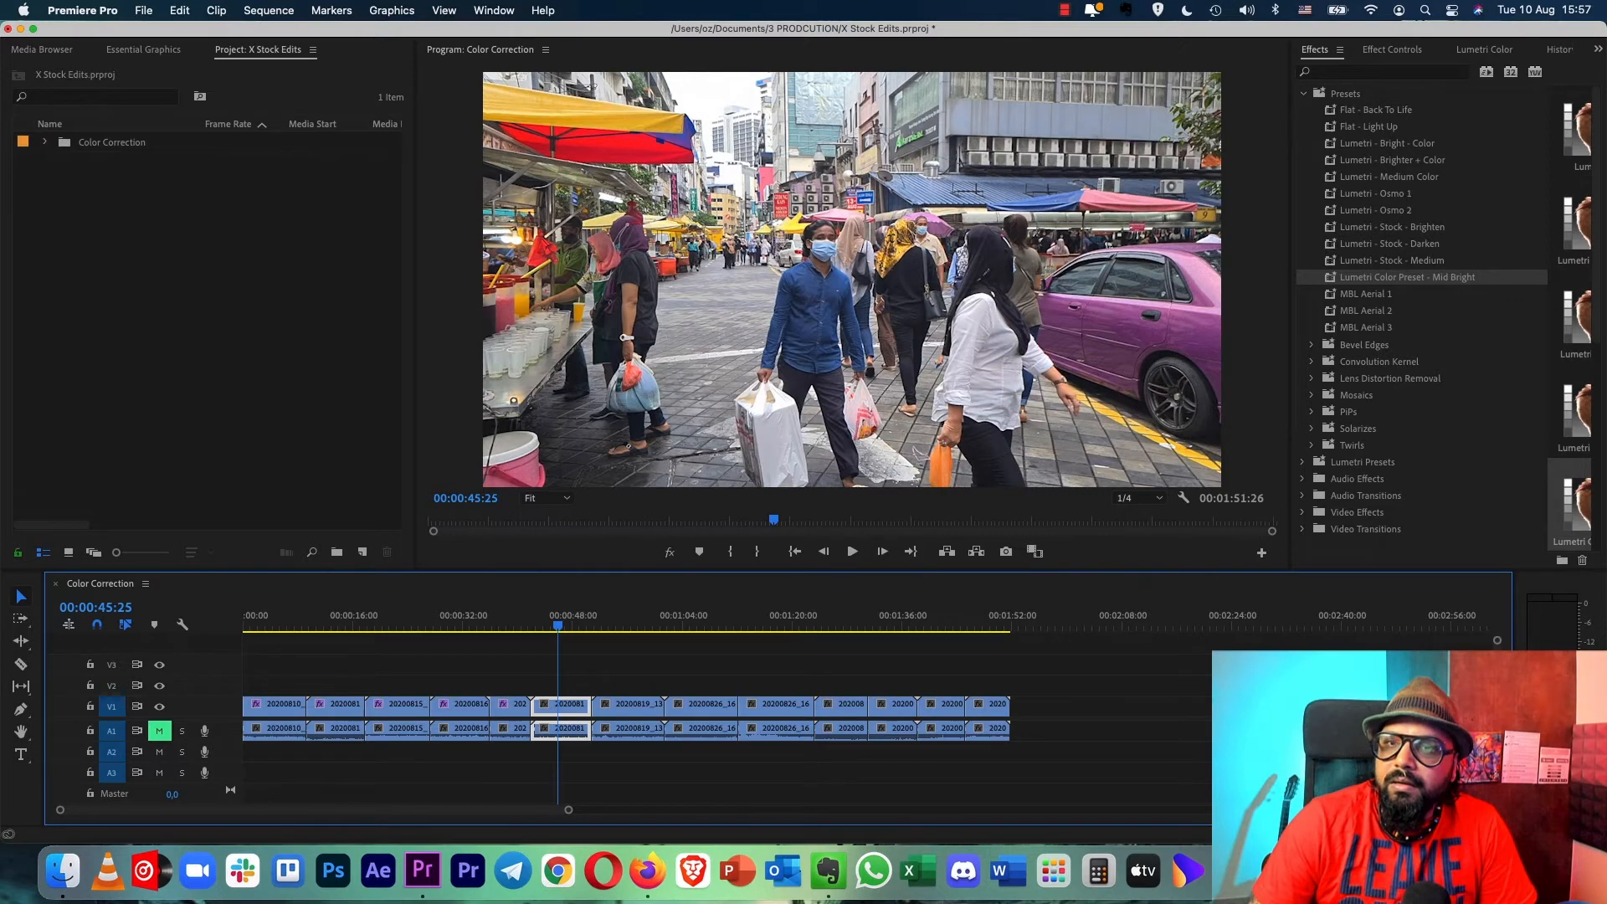
left_click_drag(1406, 277, 572, 706)
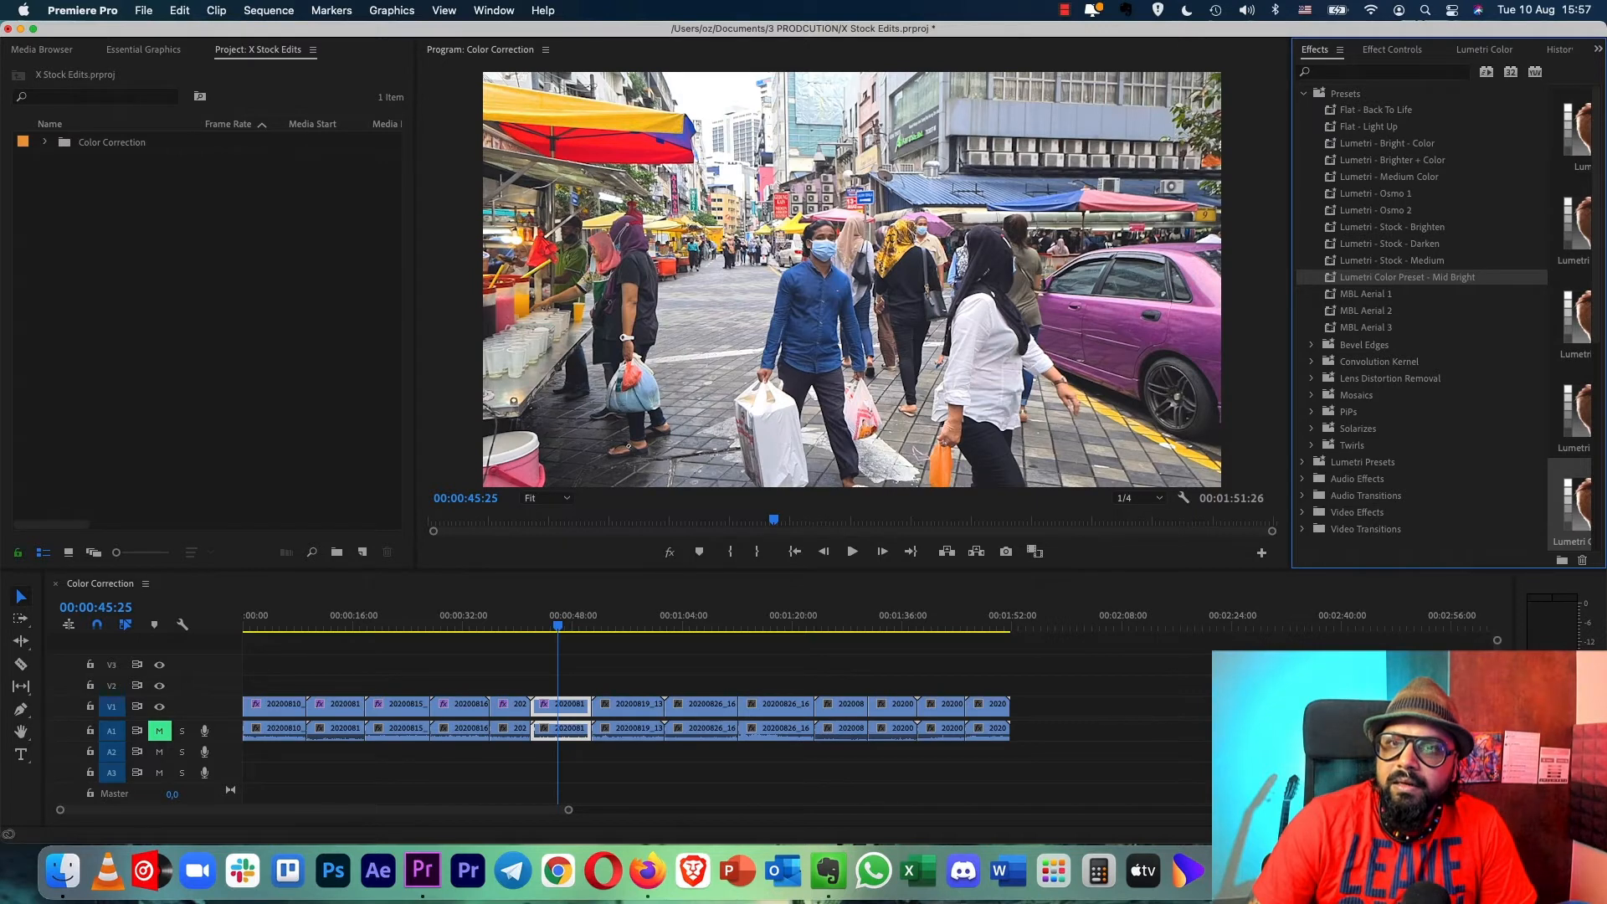
left_click(1391, 50)
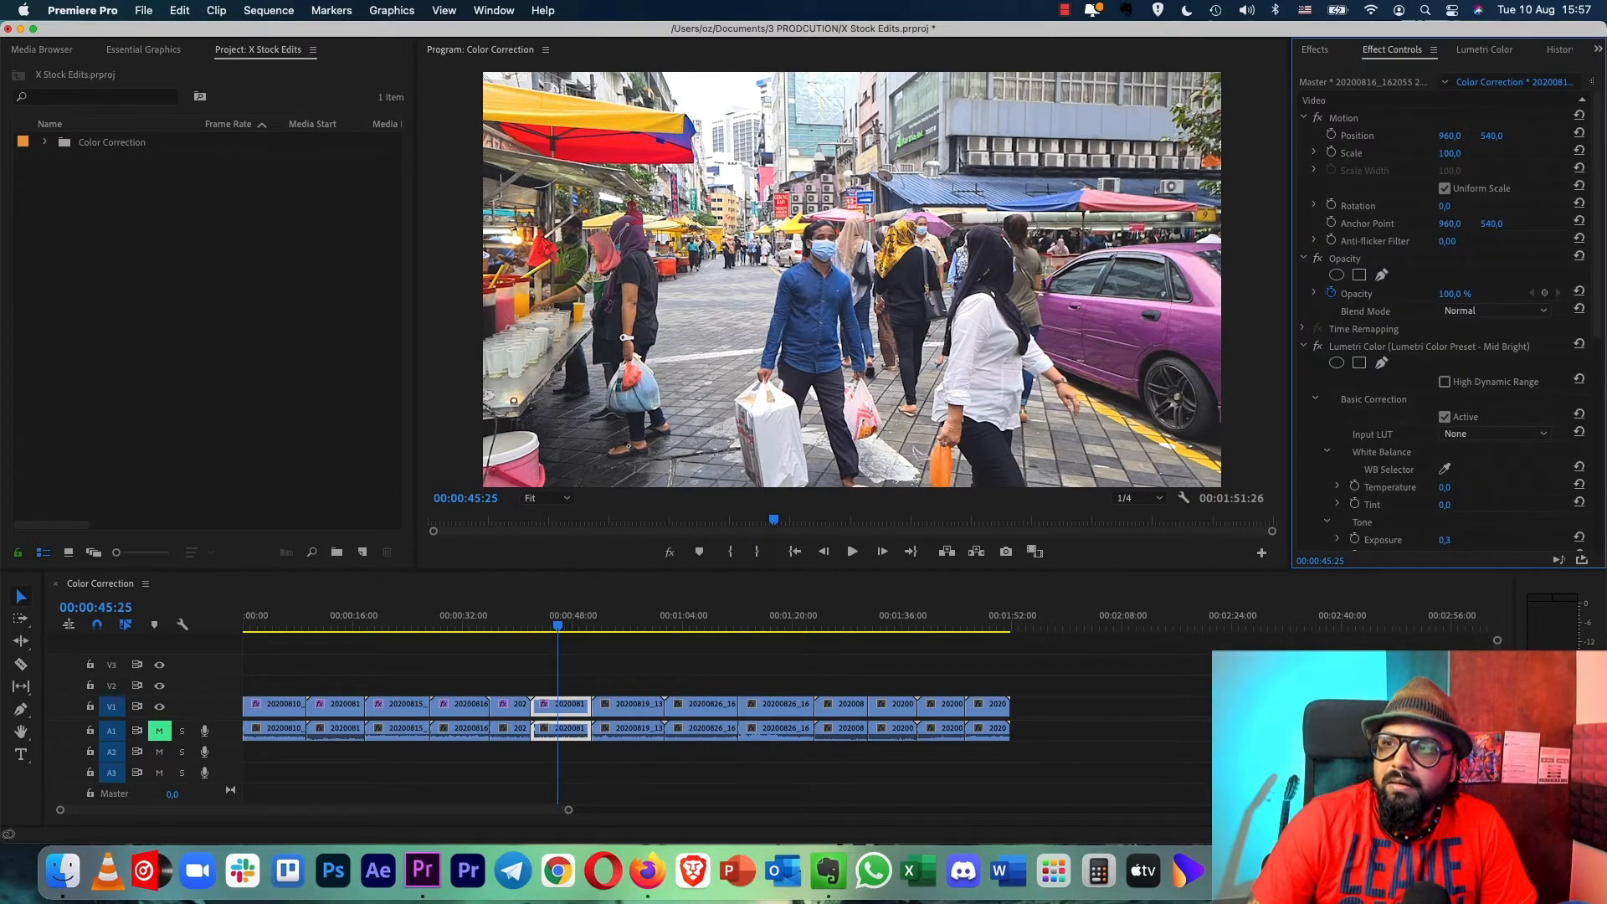
scroll(1456, 322, "down", 6)
scroll(1448, 321, "up", 1)
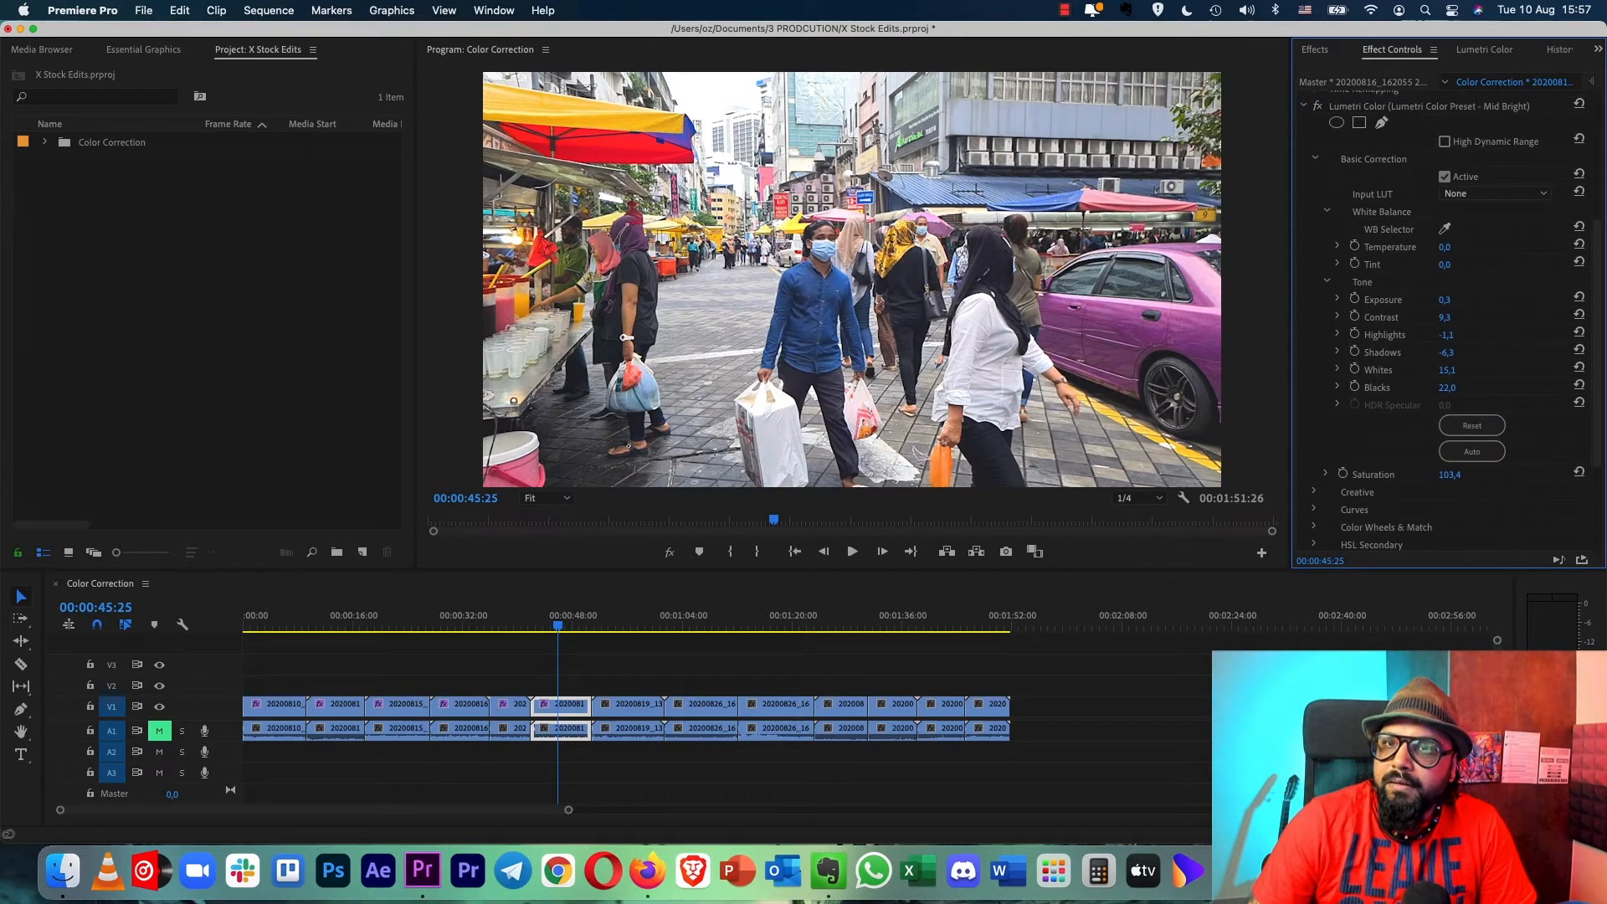
left_click_drag(1446, 334, 1421, 335)
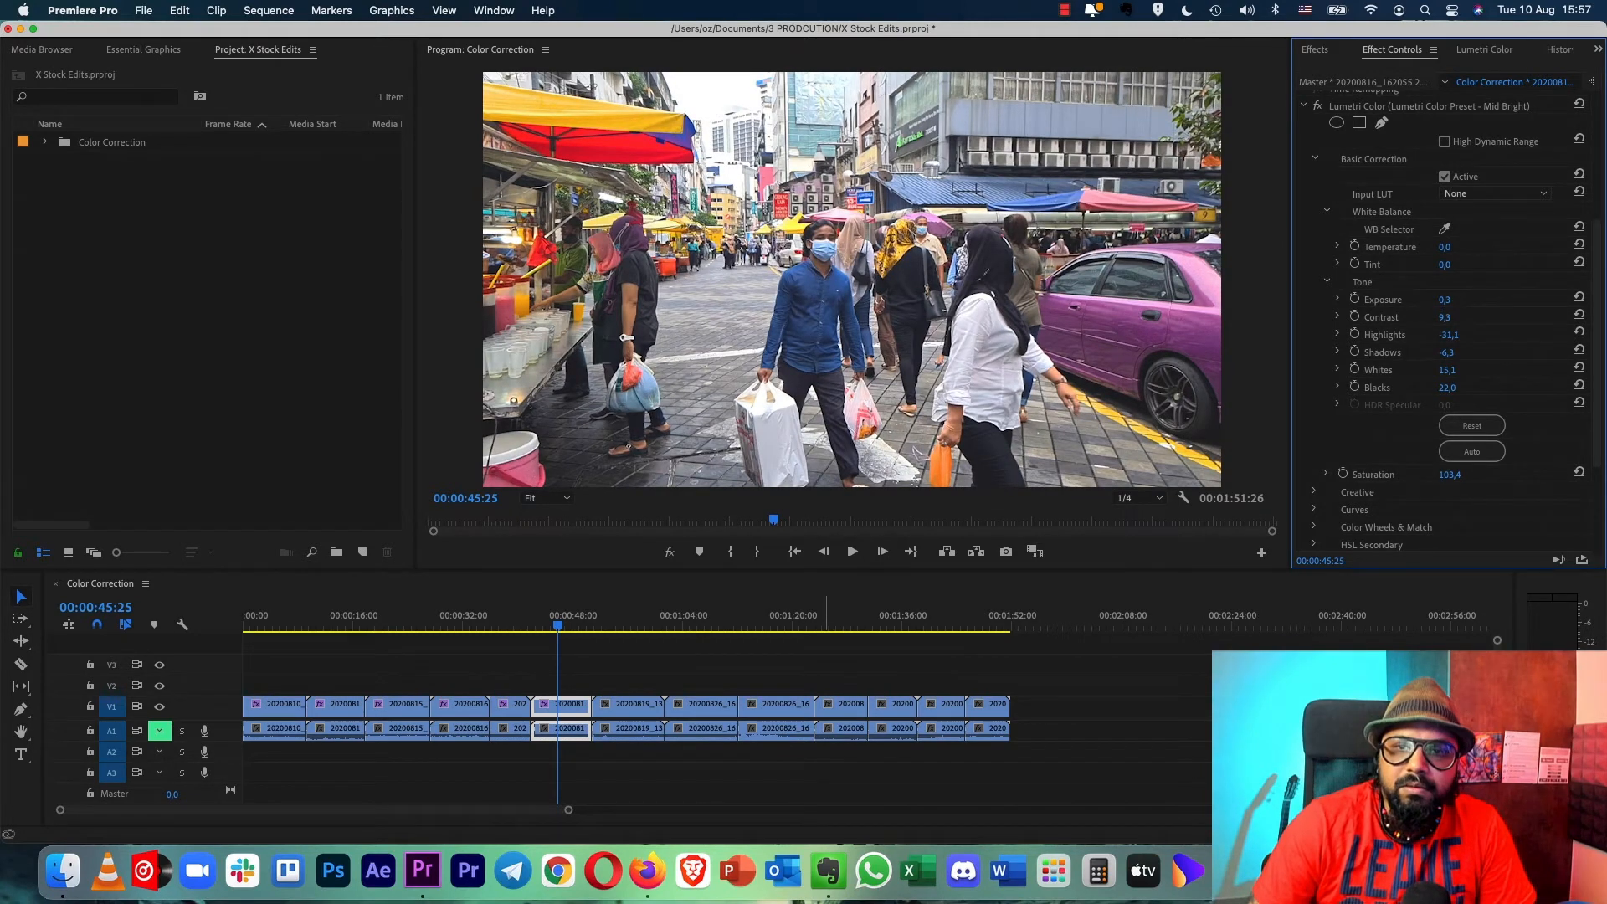
- Copy the first clip's attributes, paste them with the Lumetri - Stock - Brighten effect onto the seventh clip, and check a few of its frames
left_click(626, 619)
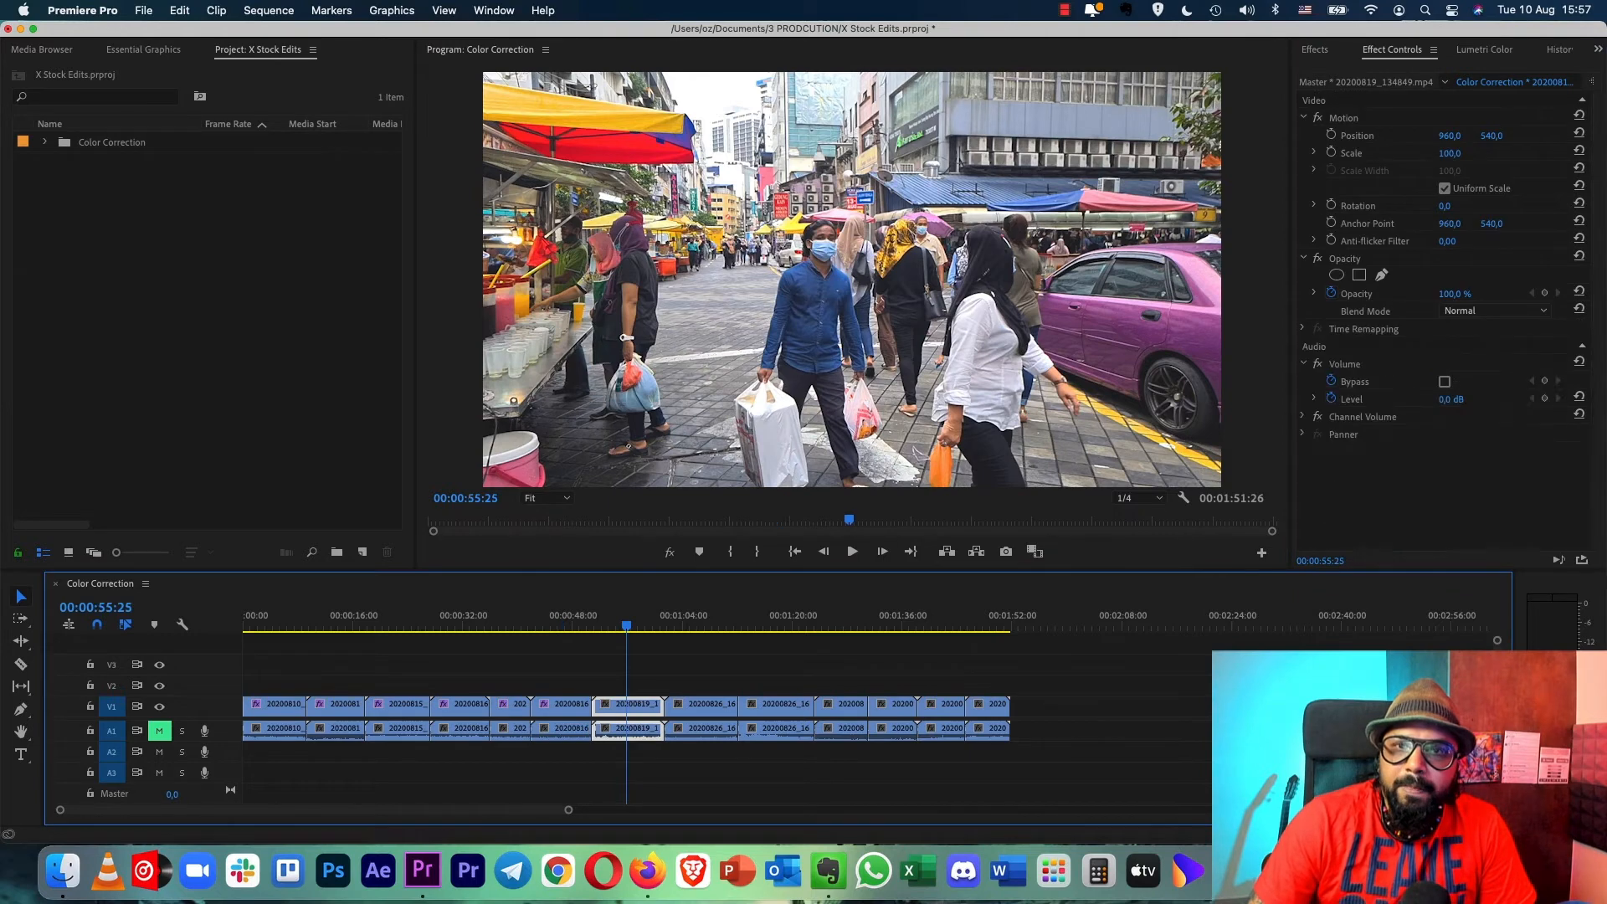
left_click(279, 620)
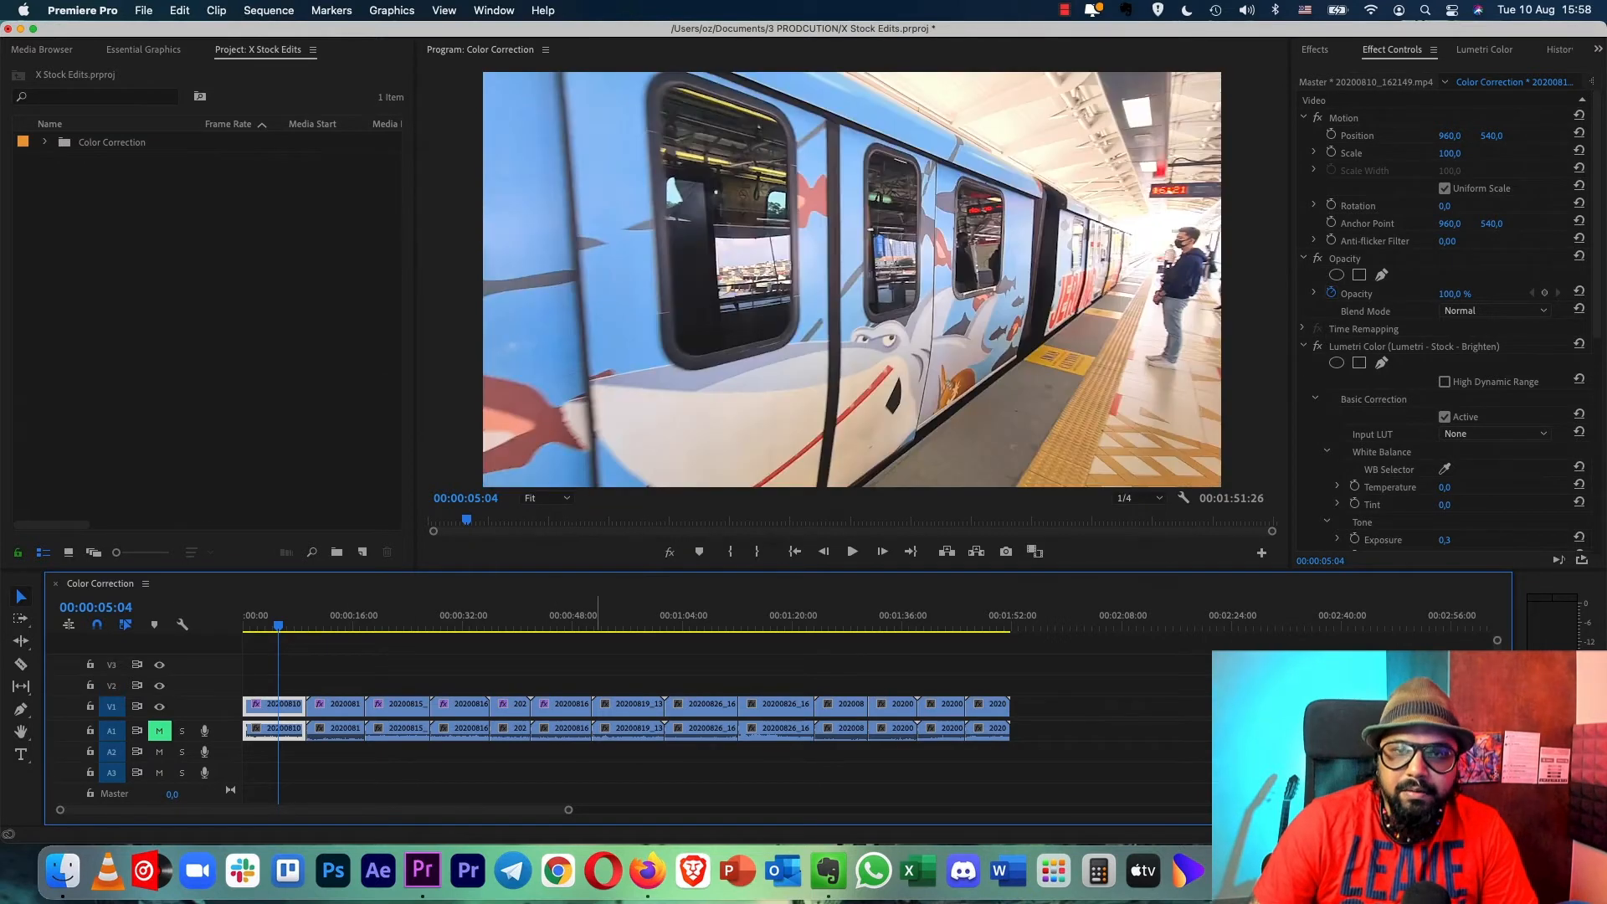
left_click(626, 624)
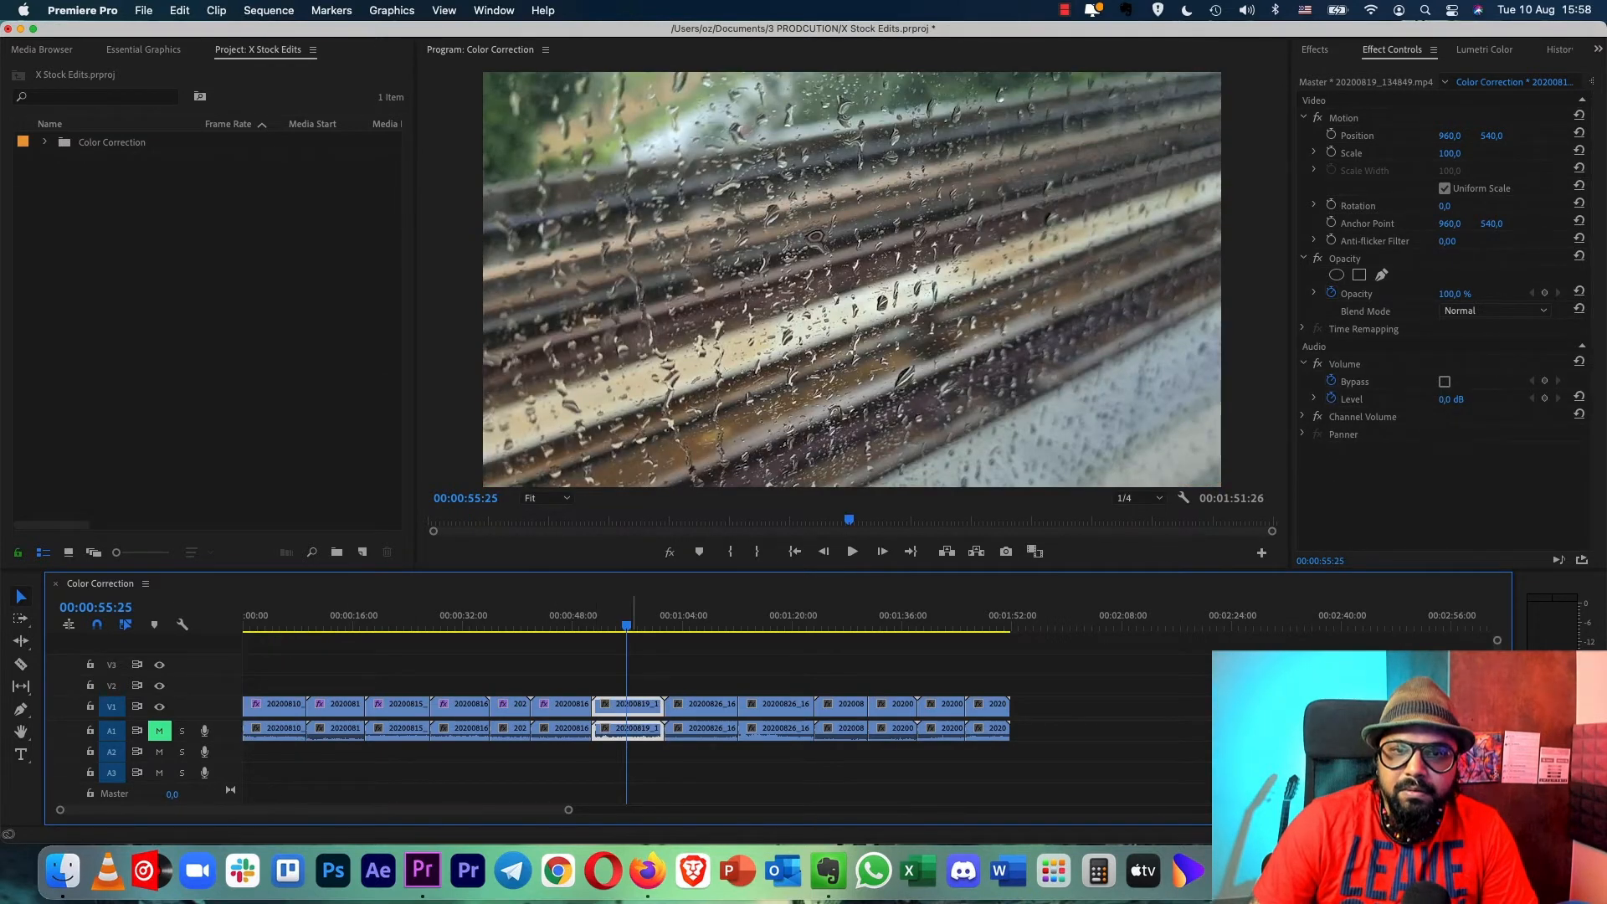
left_click(641, 671)
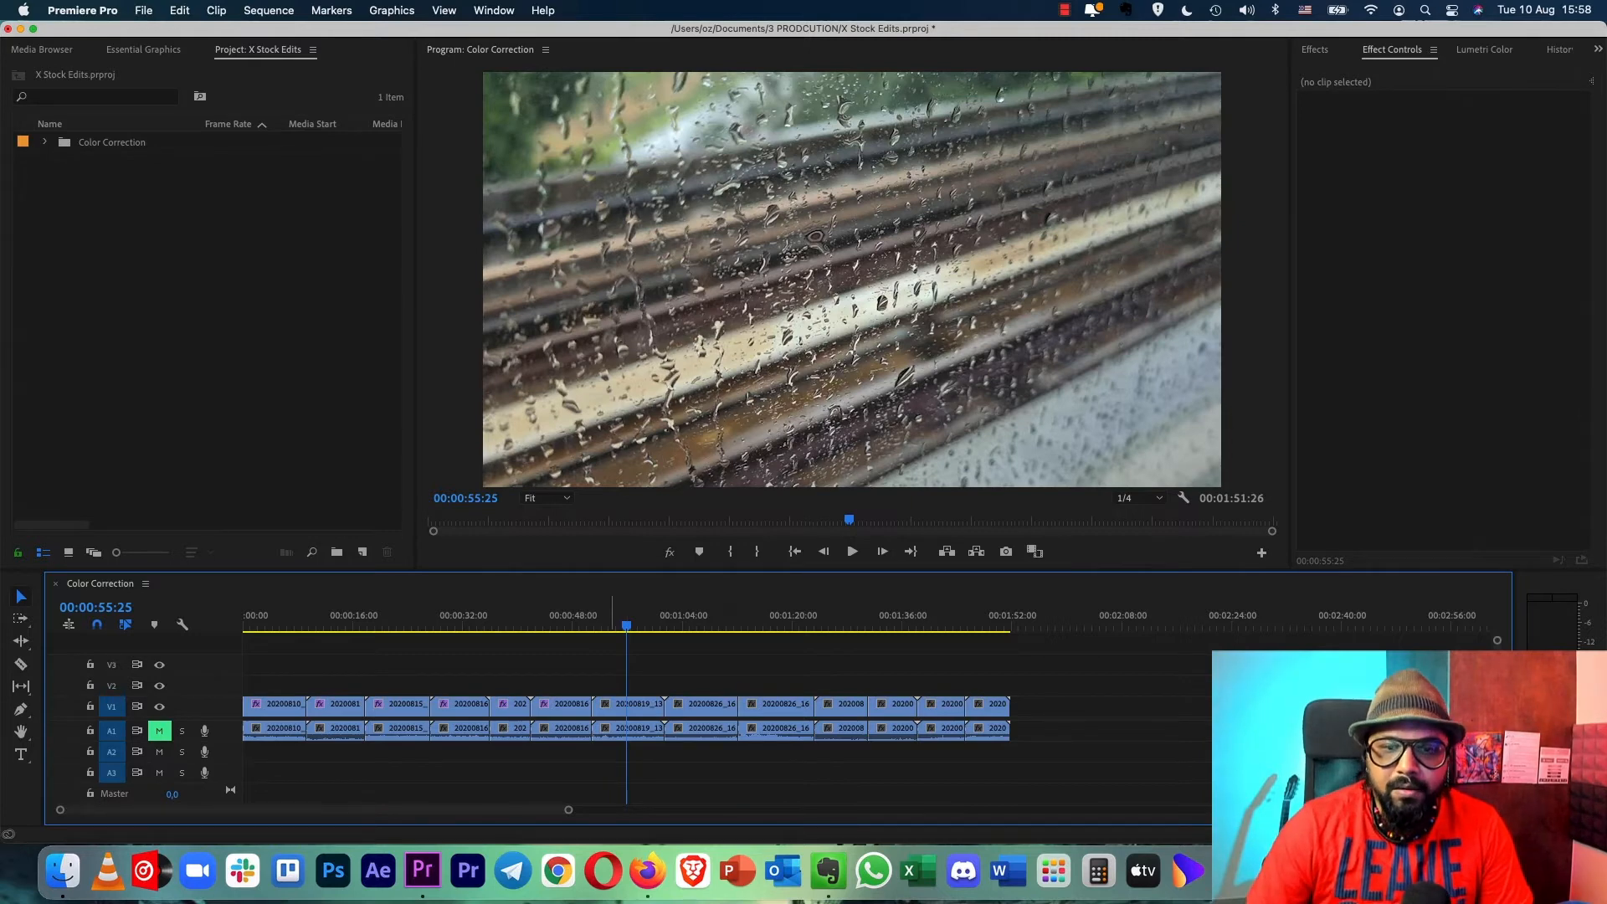
left_click(642, 704)
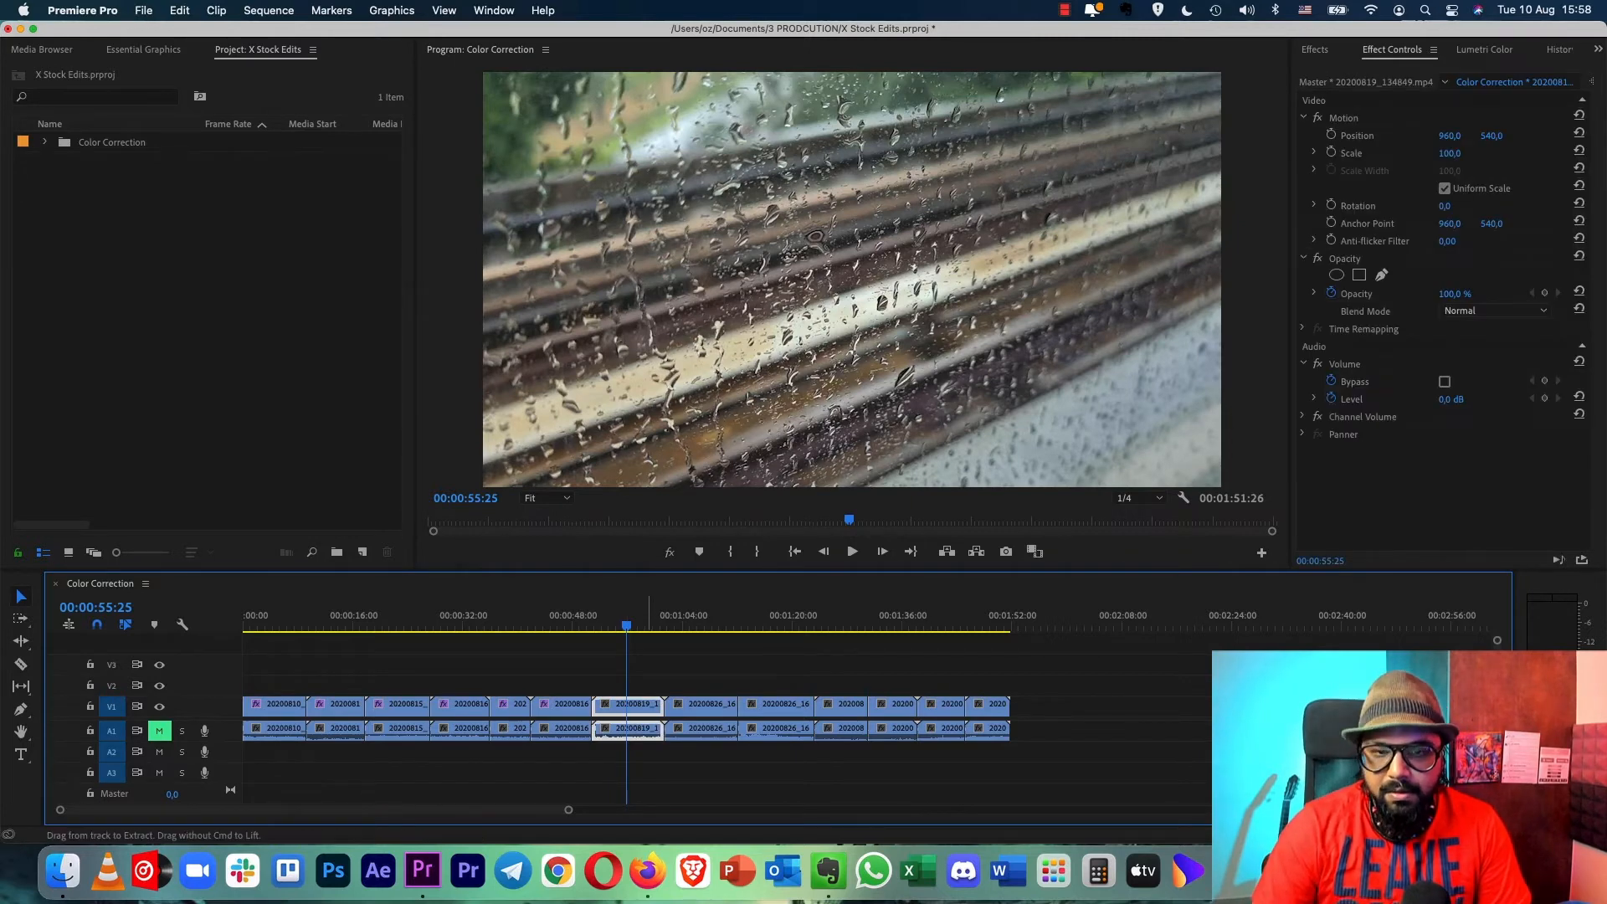
key("super+alt+v")
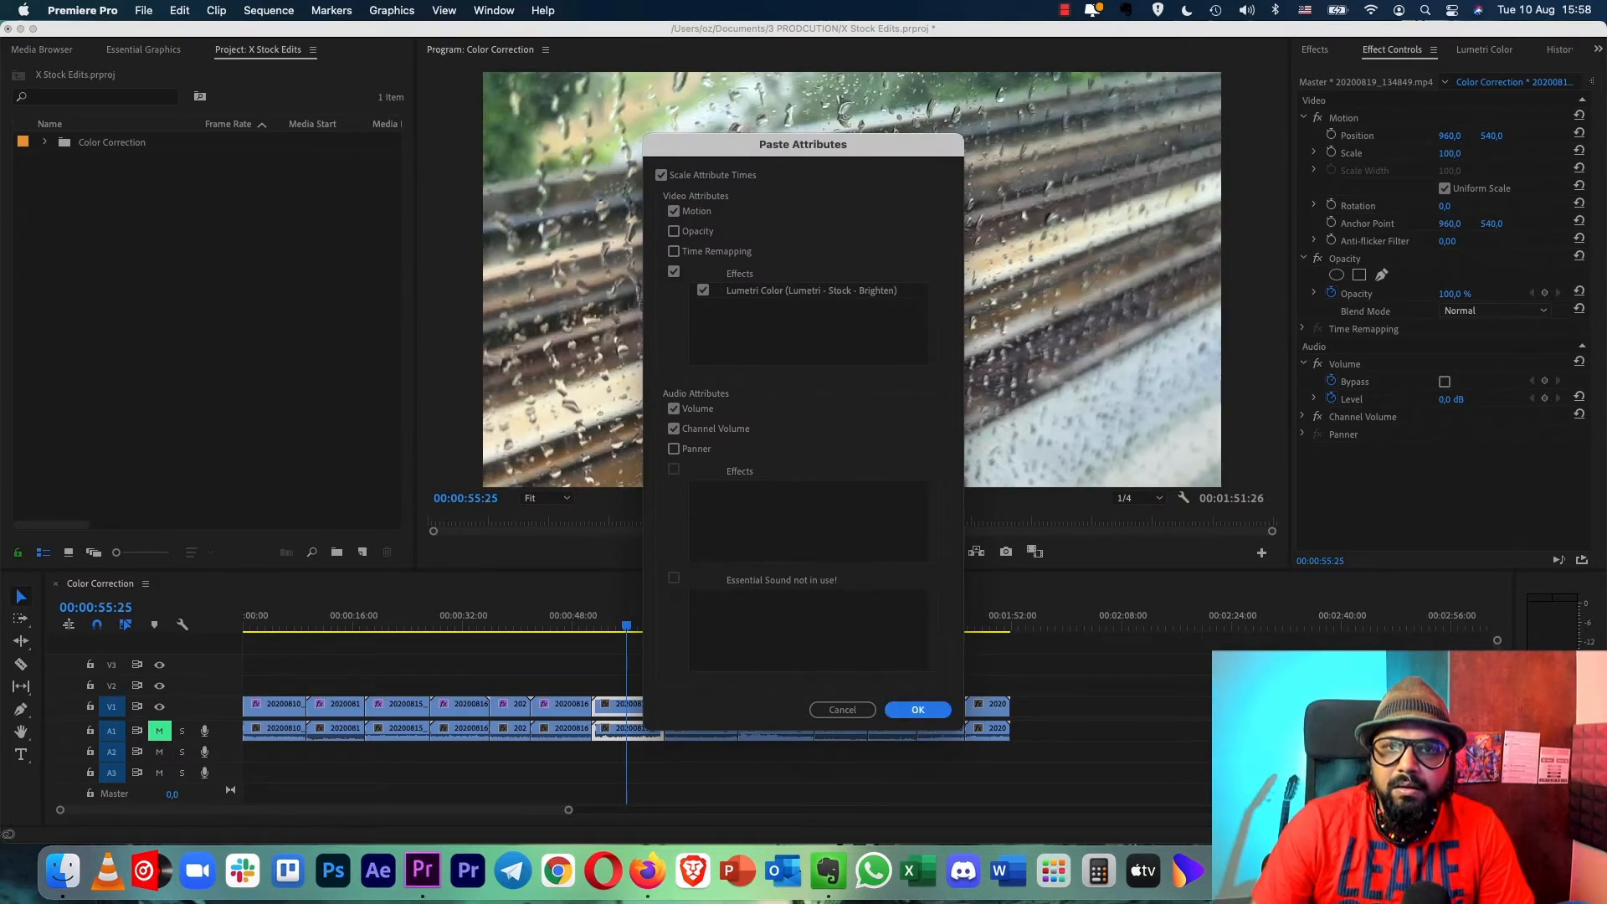
key("Return")
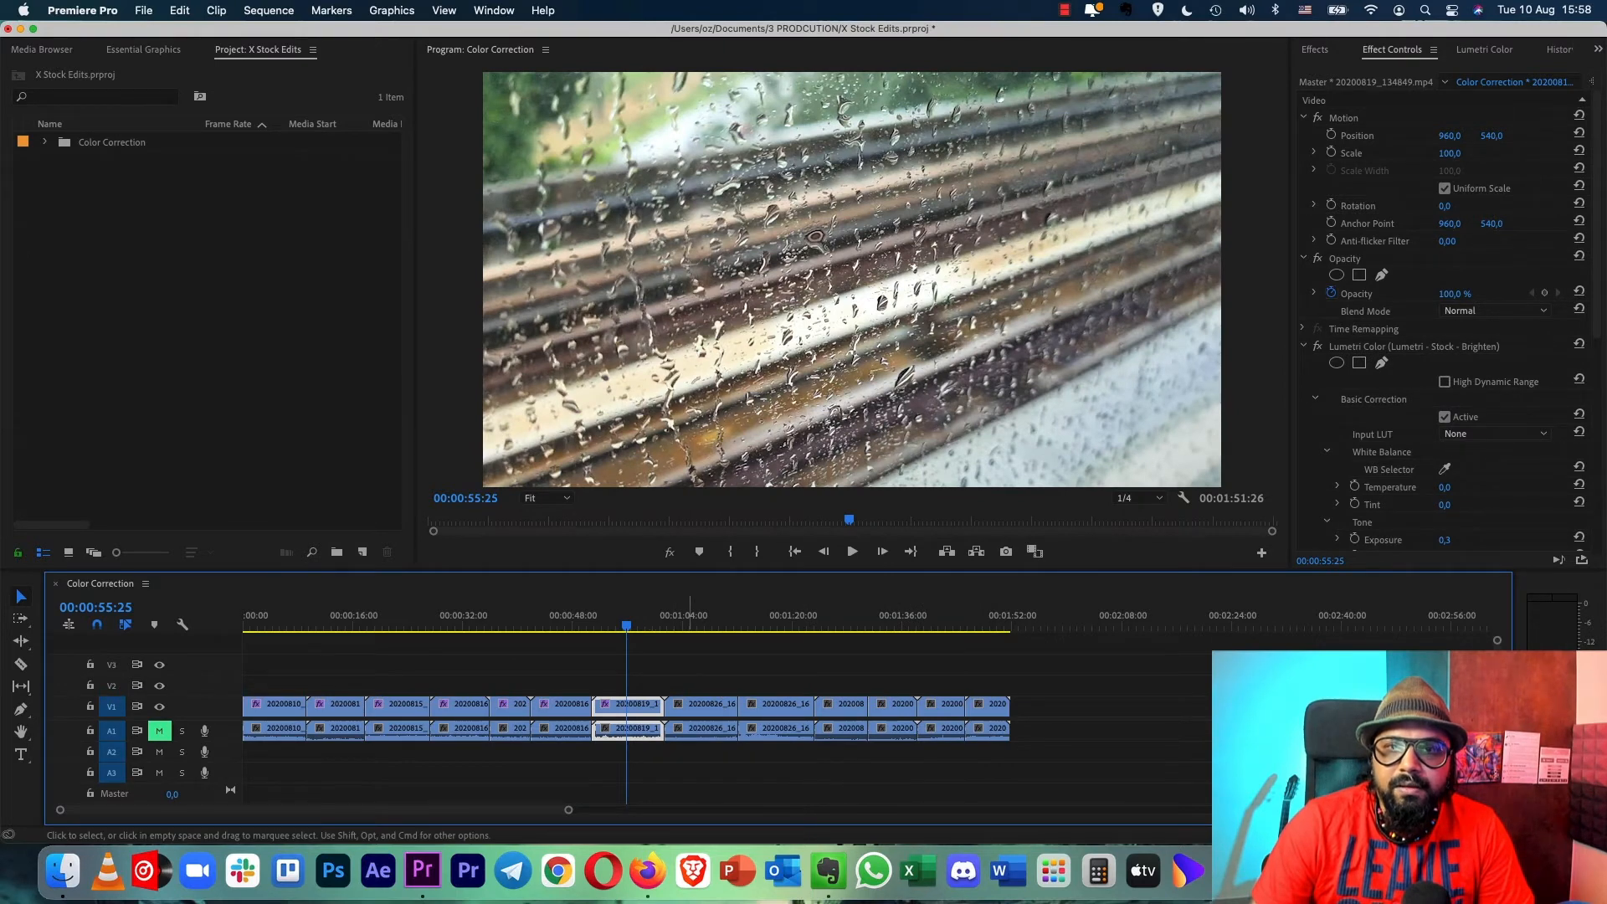
left_click(636, 619)
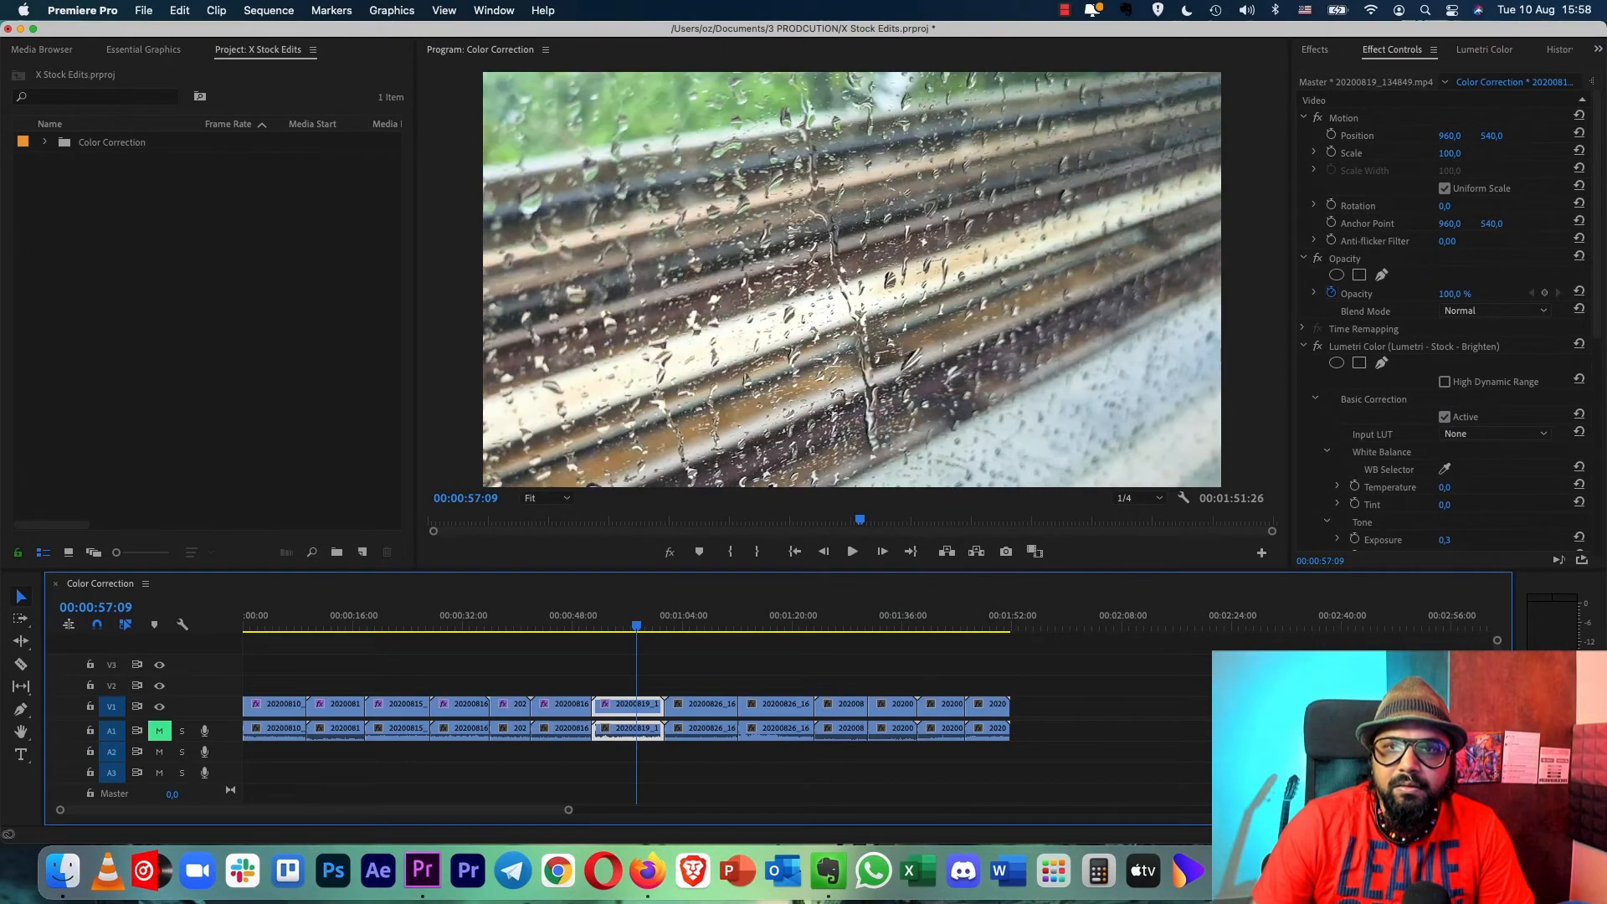
left_click(621, 619)
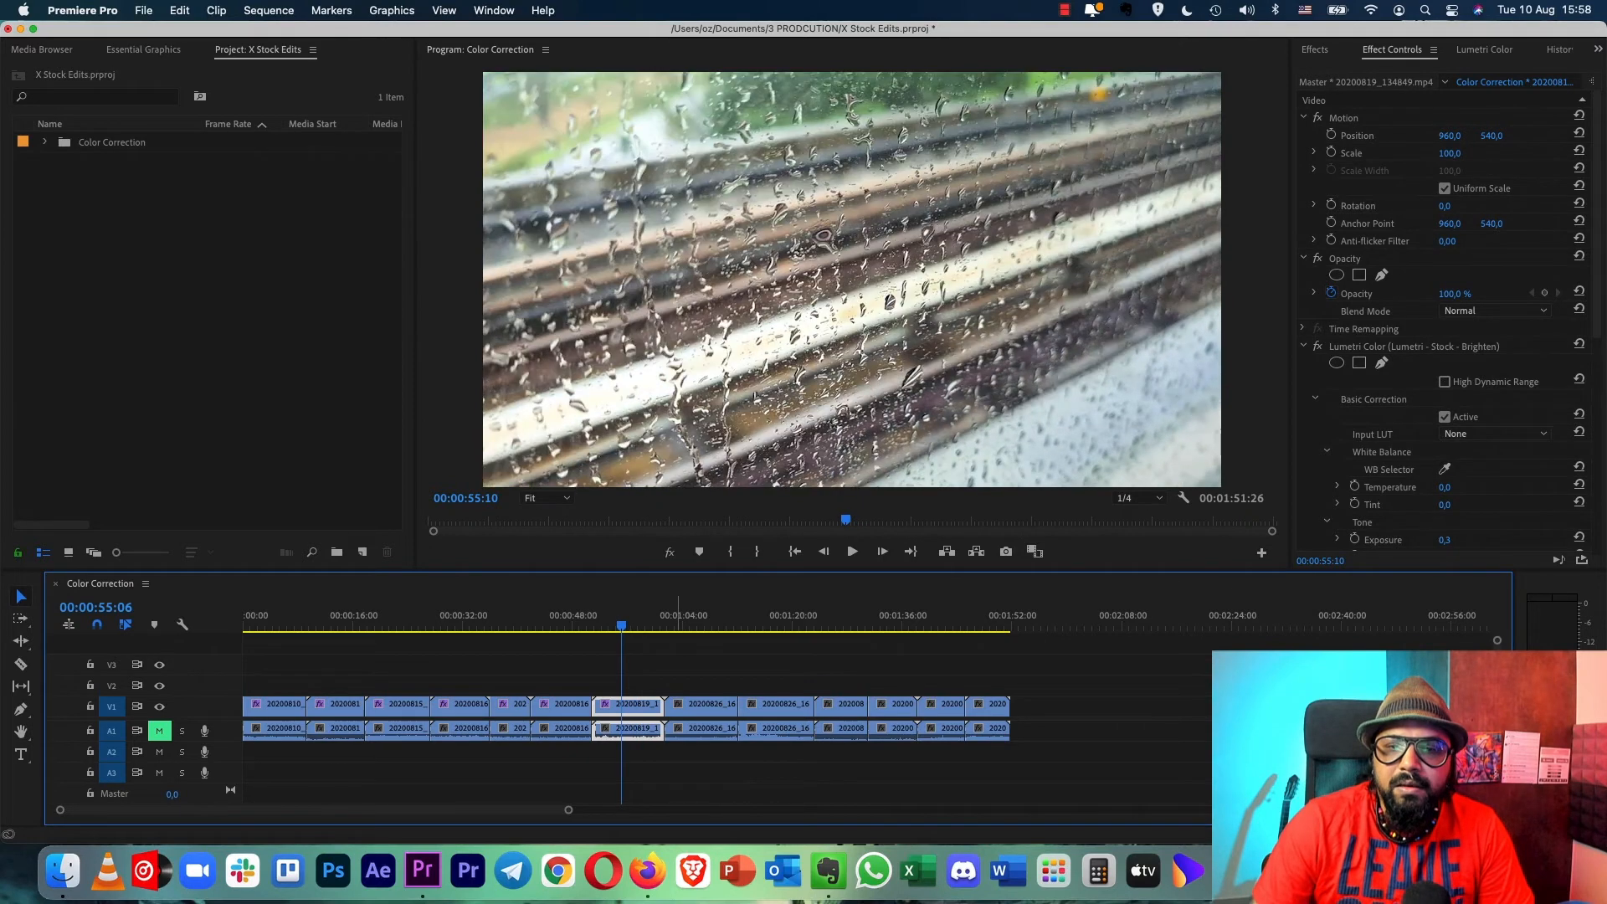
- Apply the Lumetri Color Preset - Mid Bright preset to the eighth clip
left_click(694, 619)
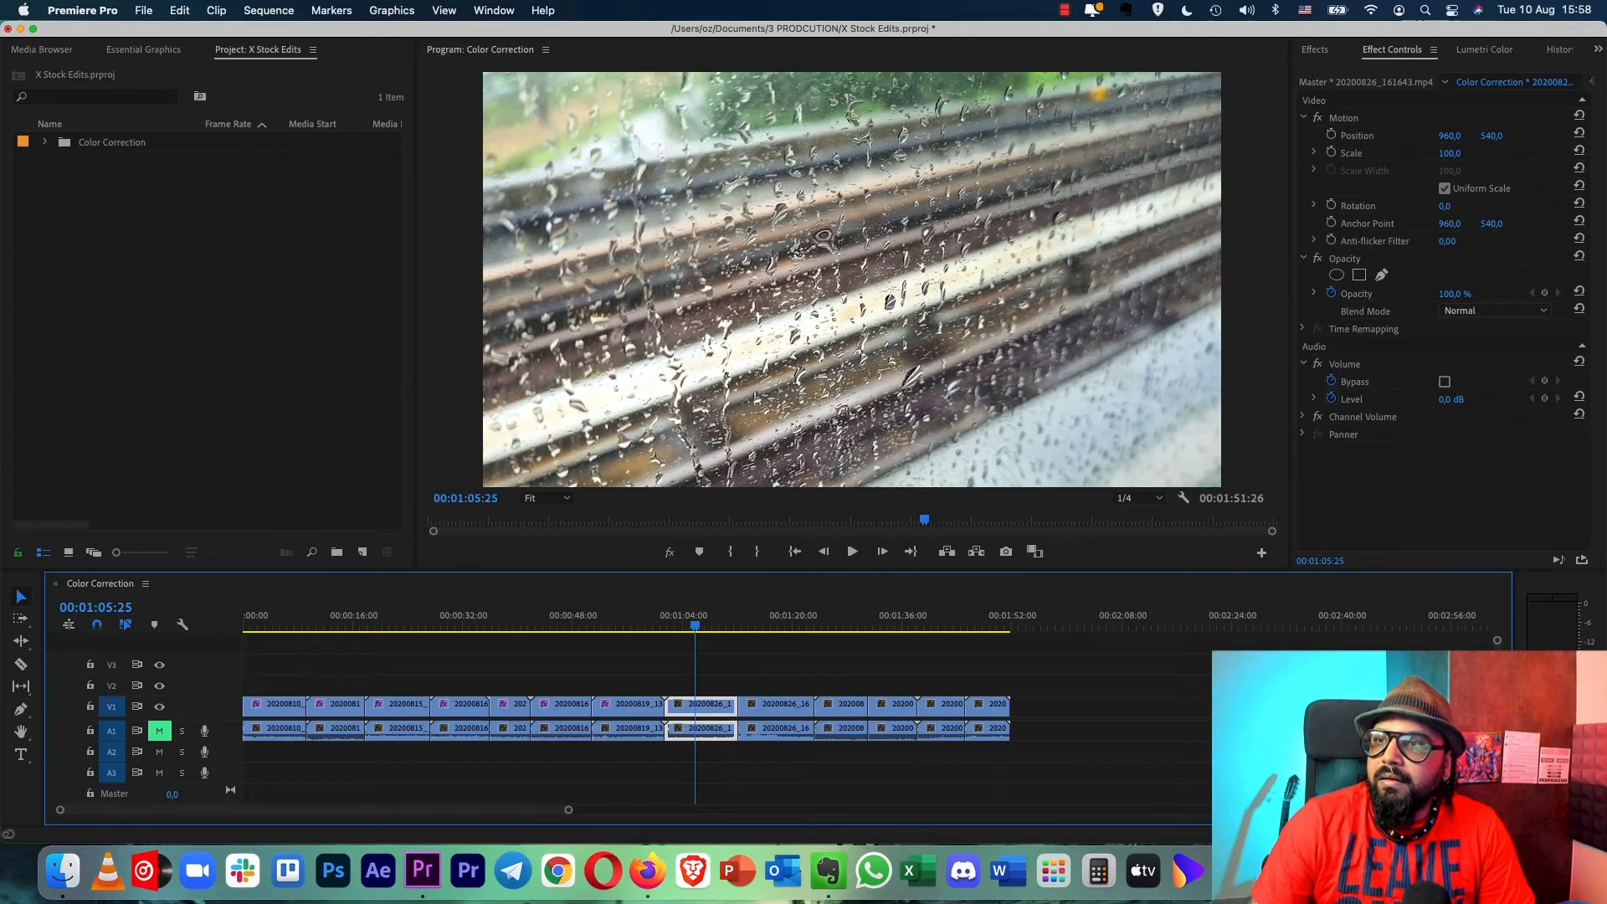
key("shift+7")
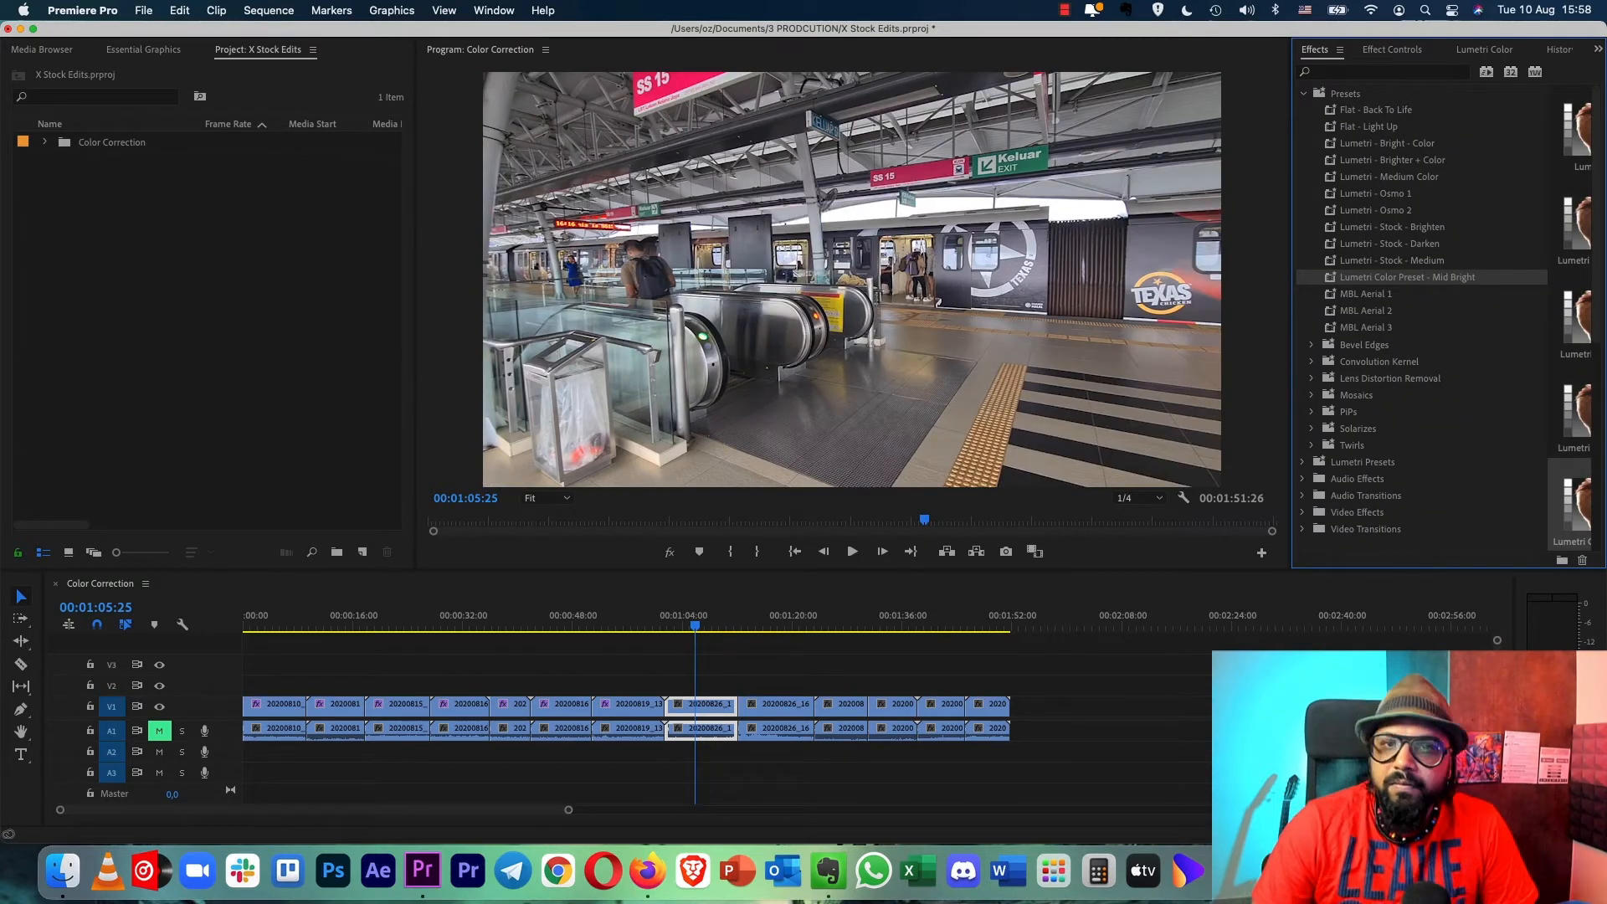
left_click_drag(1407, 277, 709, 706)
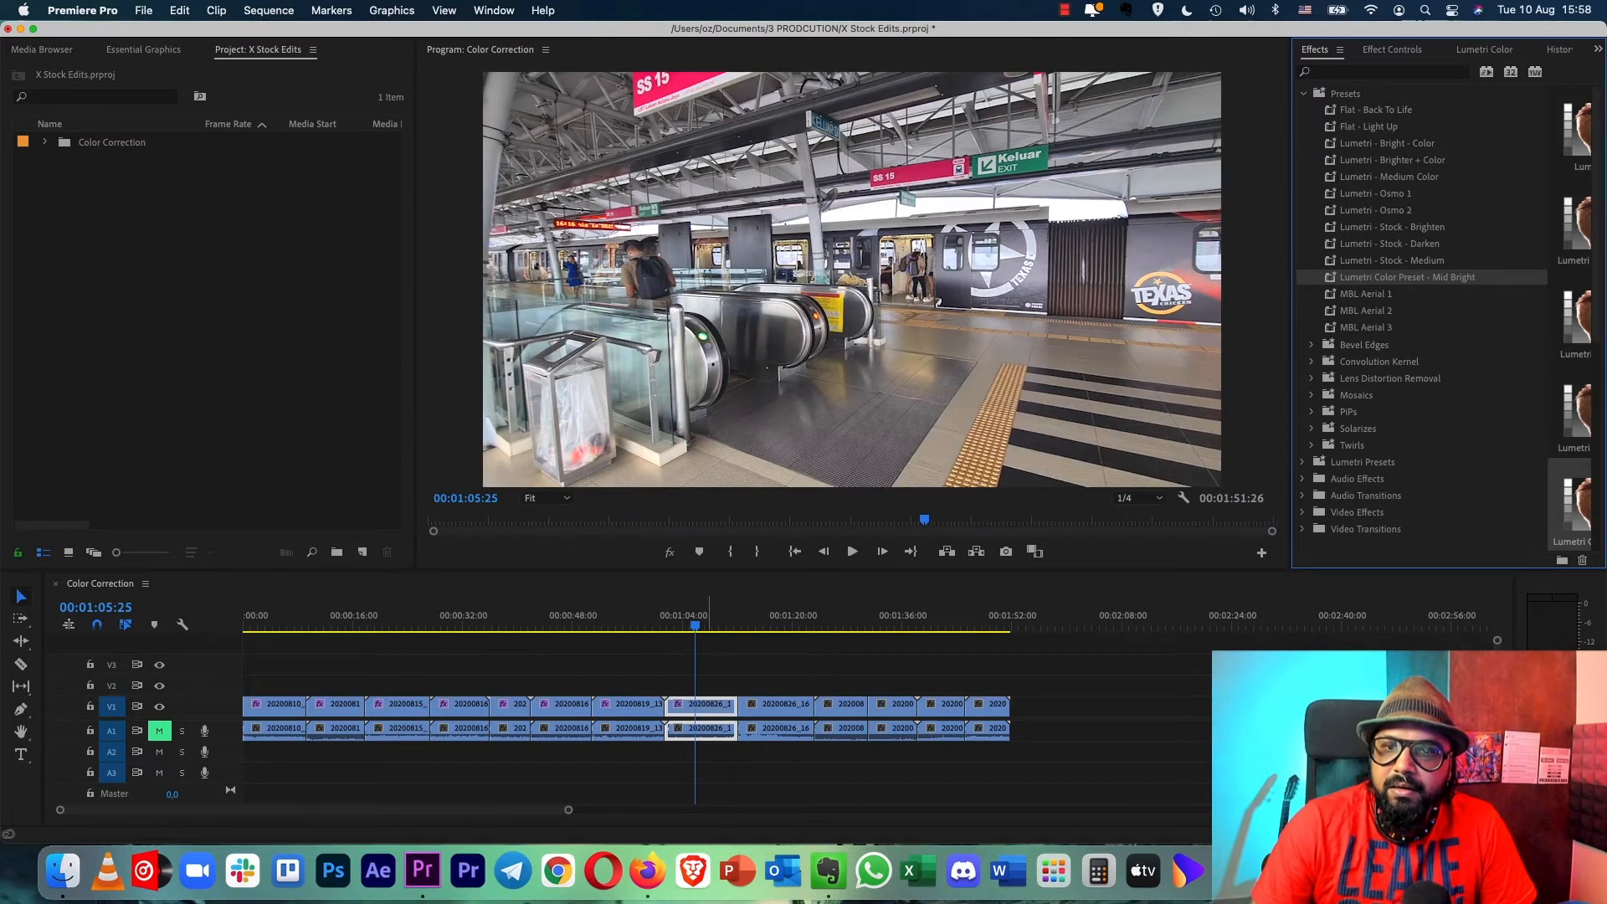
- Apply Lumetri Color Preset - Mid Bright to the ninth clip, the train arriving at the platform, and play it back from near its start
left_click(784, 622)
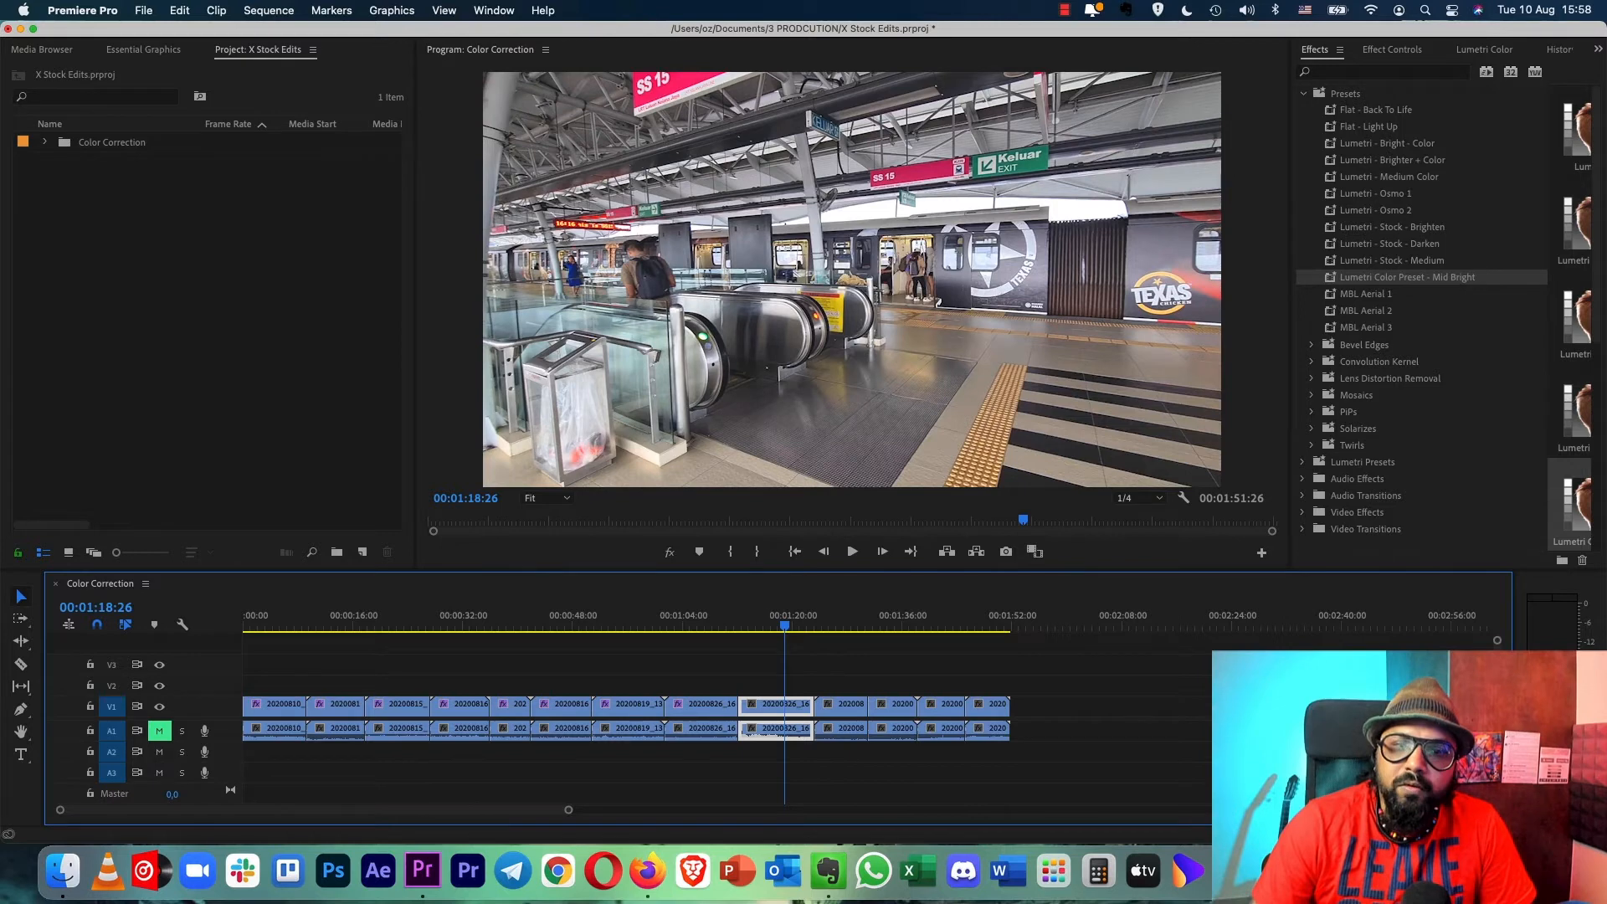
left_click_drag(534, 658, 1011, 720)
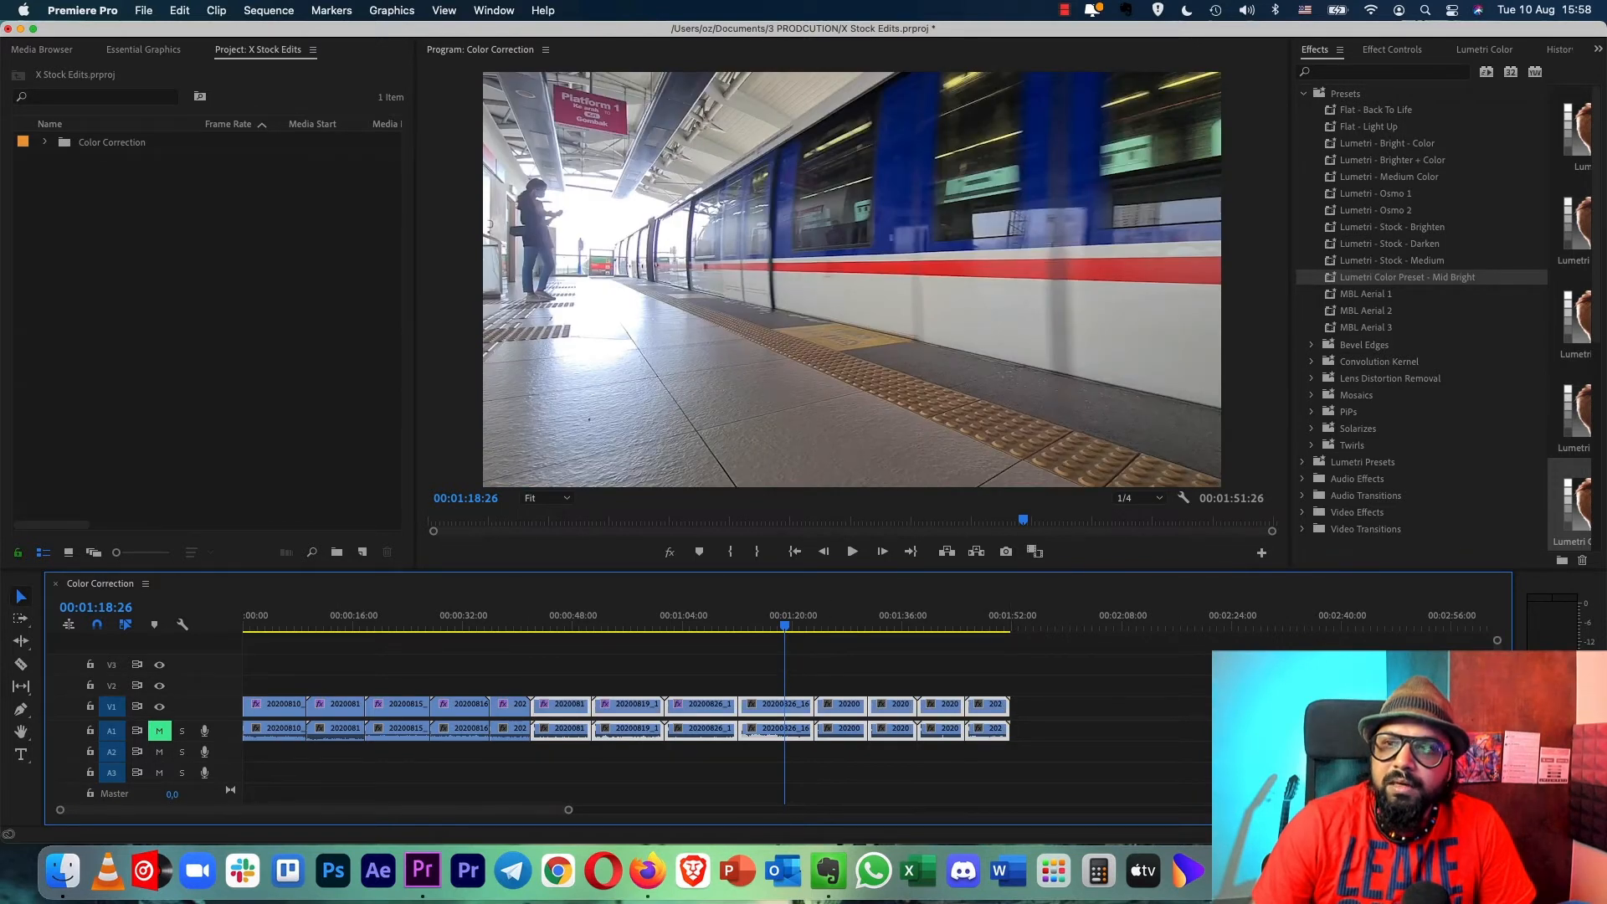
left_click(994, 672)
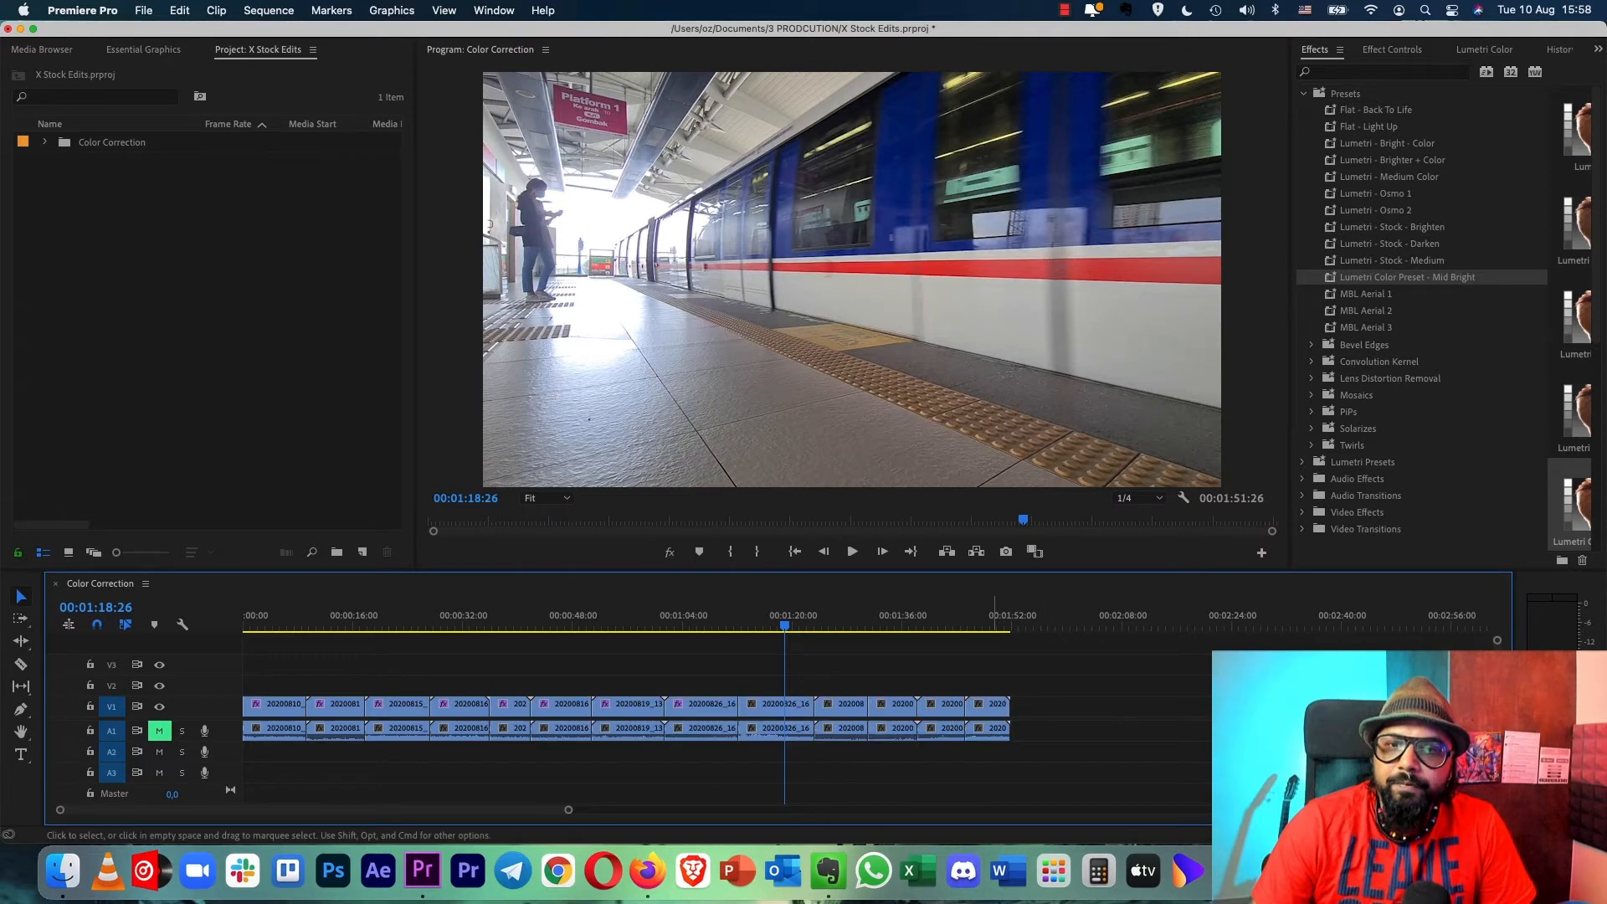
left_click(800, 707)
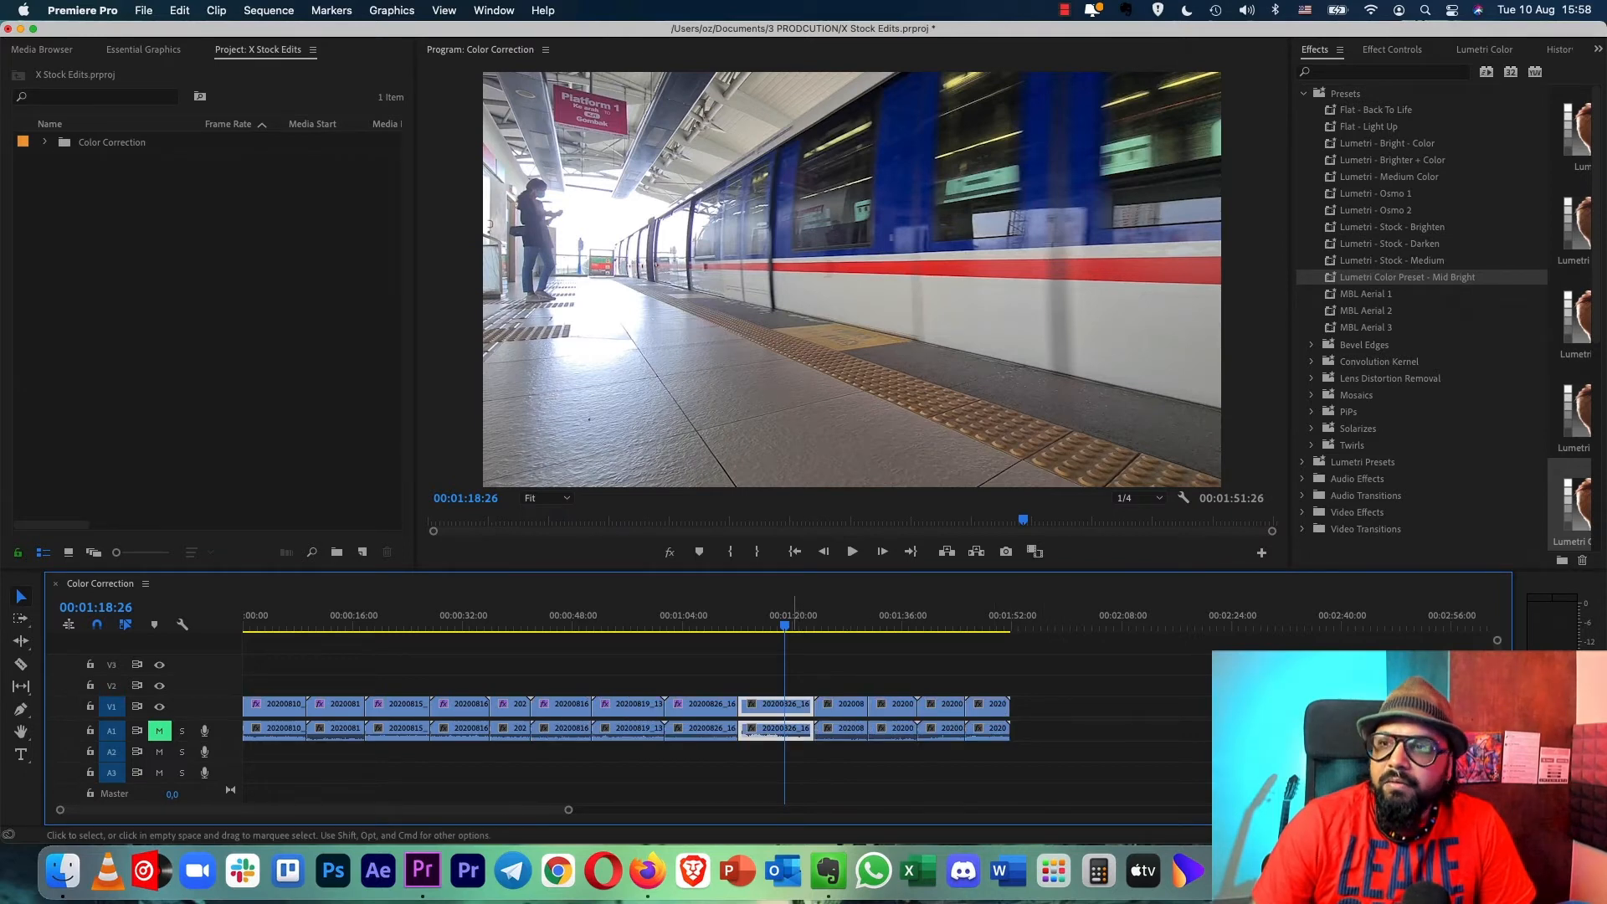
left_click_drag(1406, 277, 778, 708)
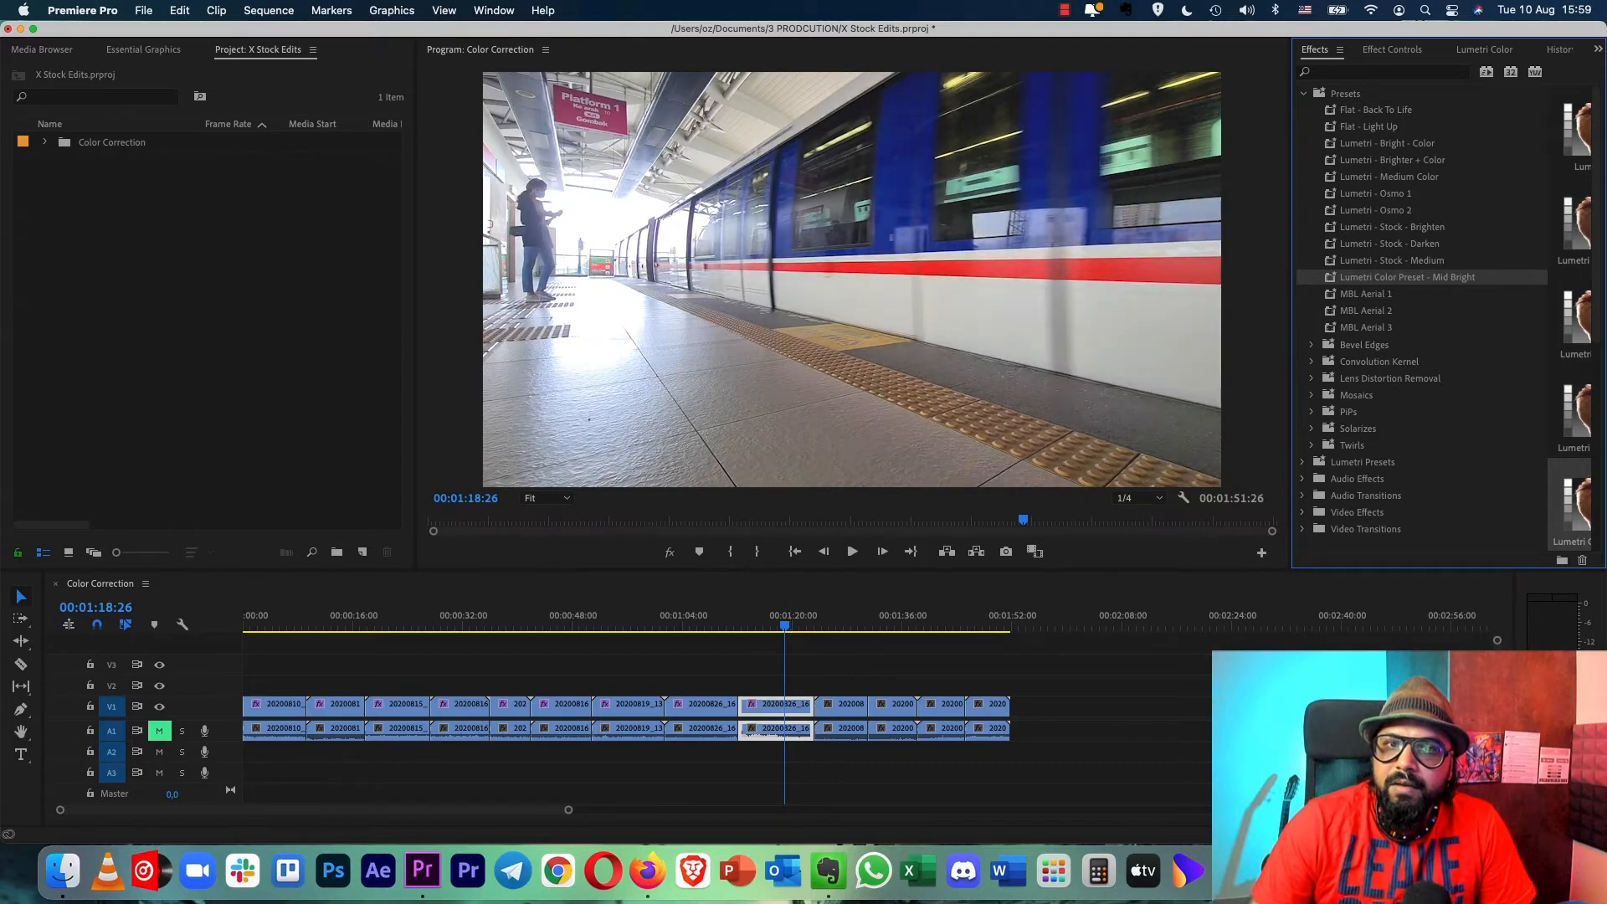
left_click(759, 620)
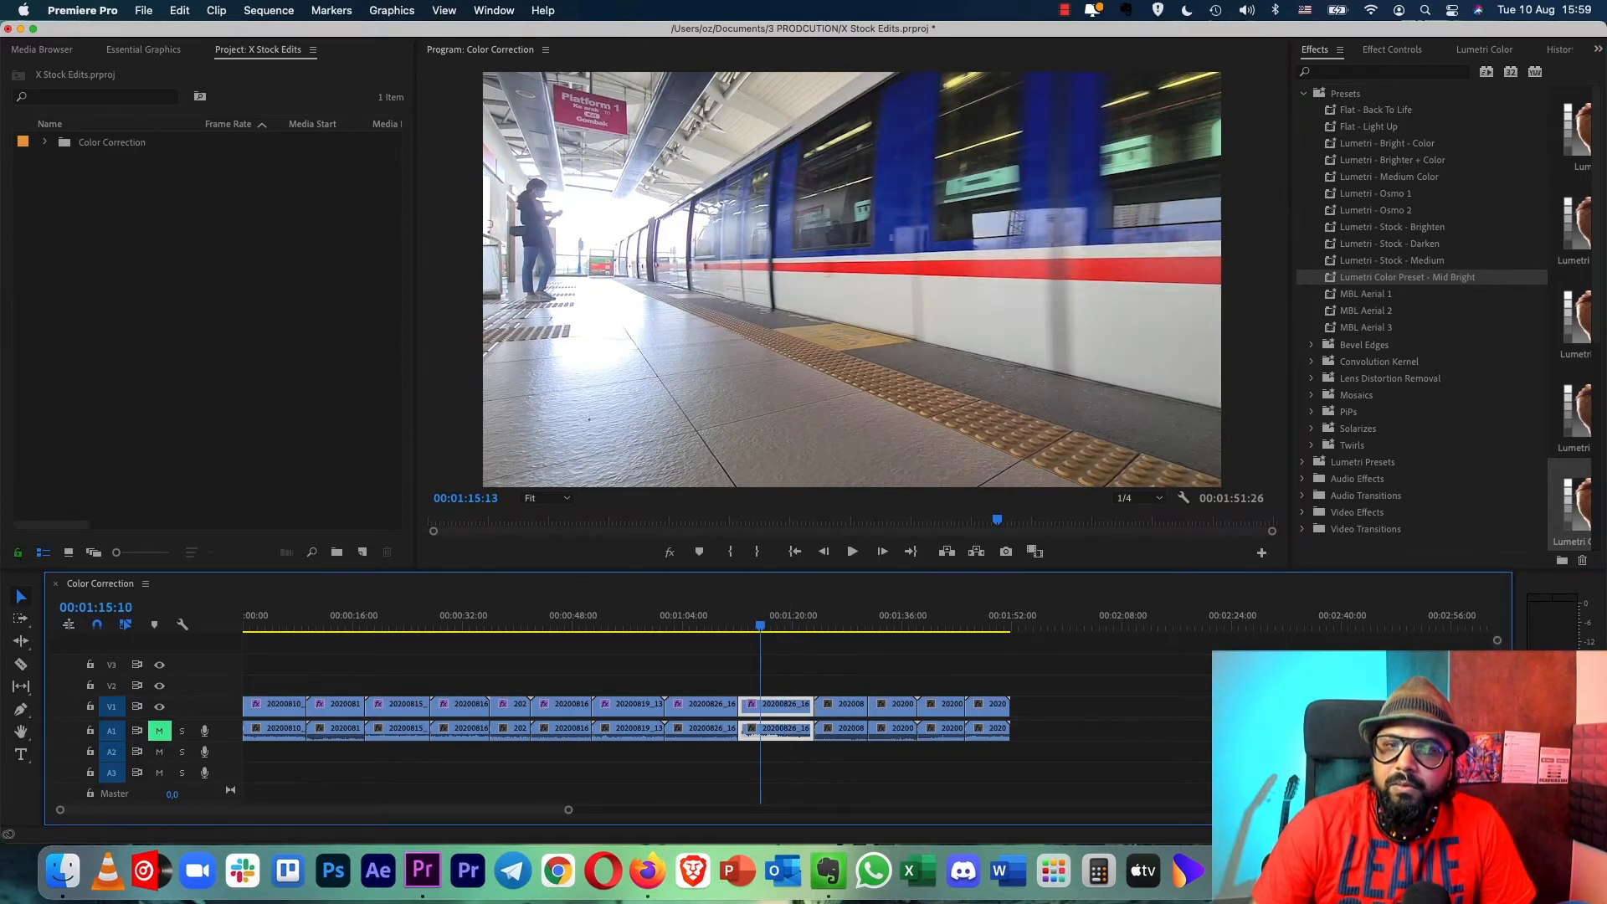
key("space")
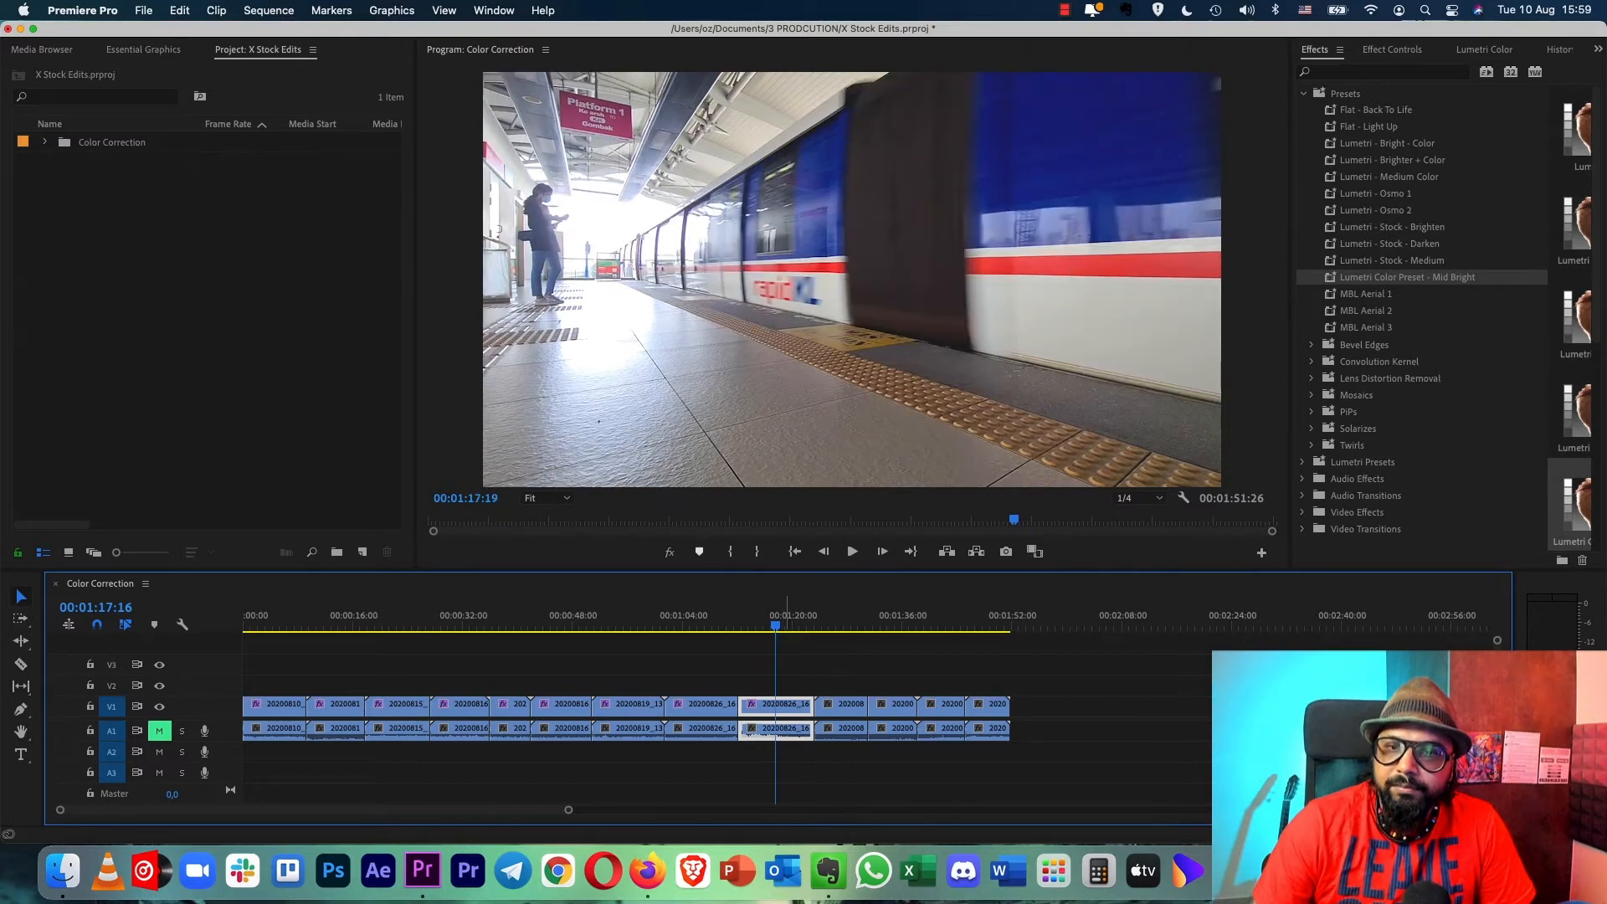
- In the ninth clip's Lumetri Basic Correction, set Highlights to -58,1, Whites to 10,1, Blacks to 51,0 and Shadows to 9,7
left_click(796, 621)
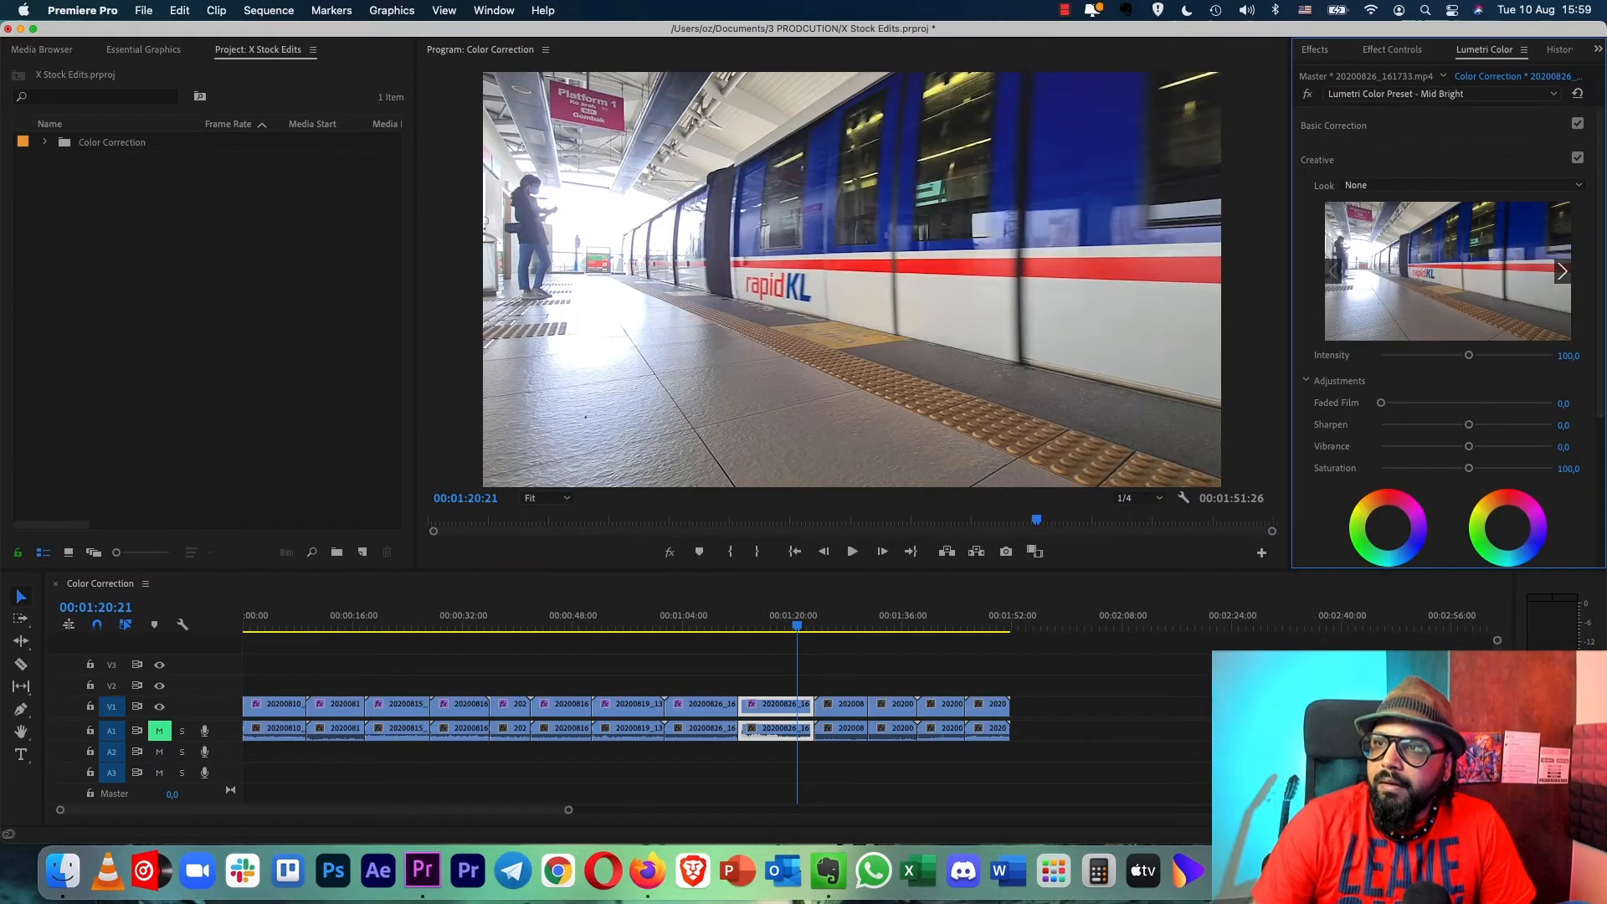
key("shift+5")
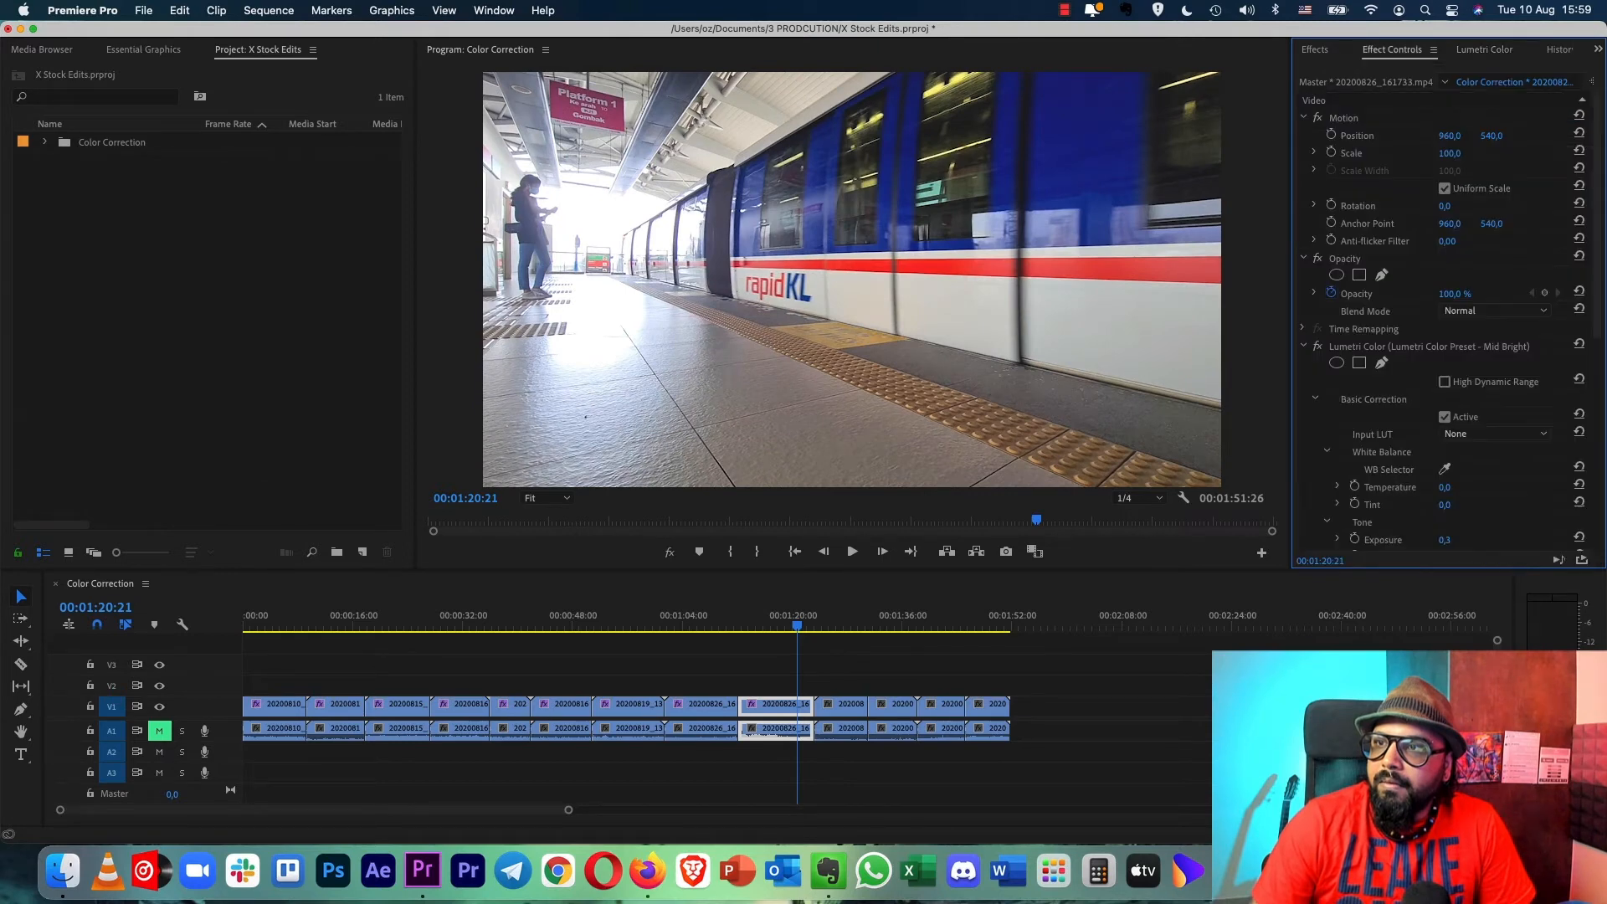
scroll(1448, 322, "down", 4)
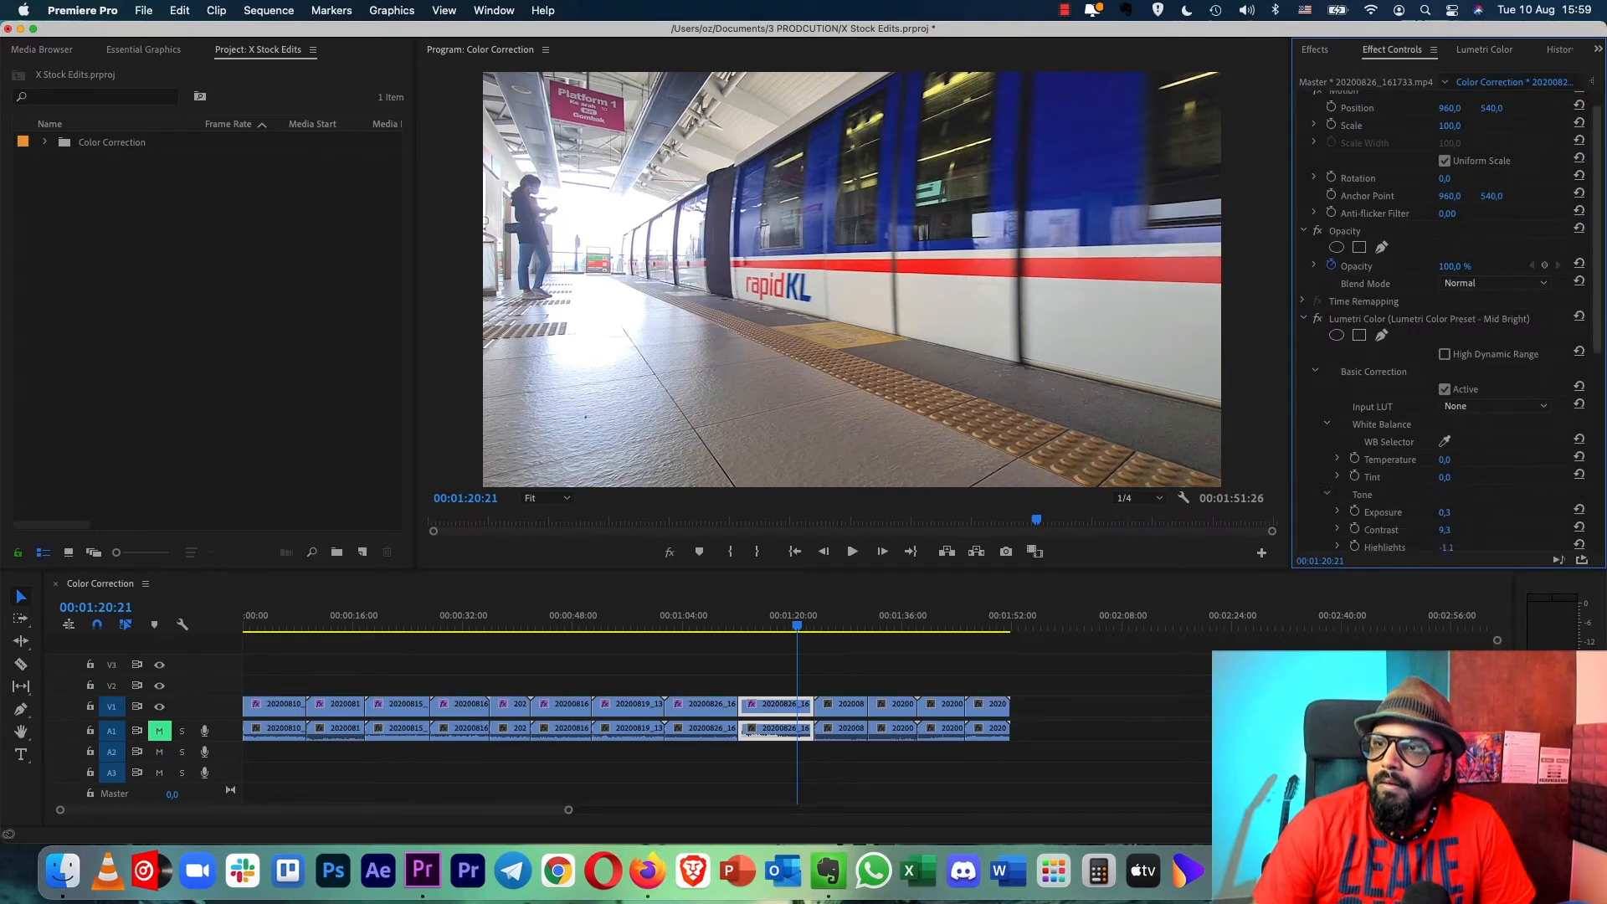
scroll(1448, 322, "down", 2)
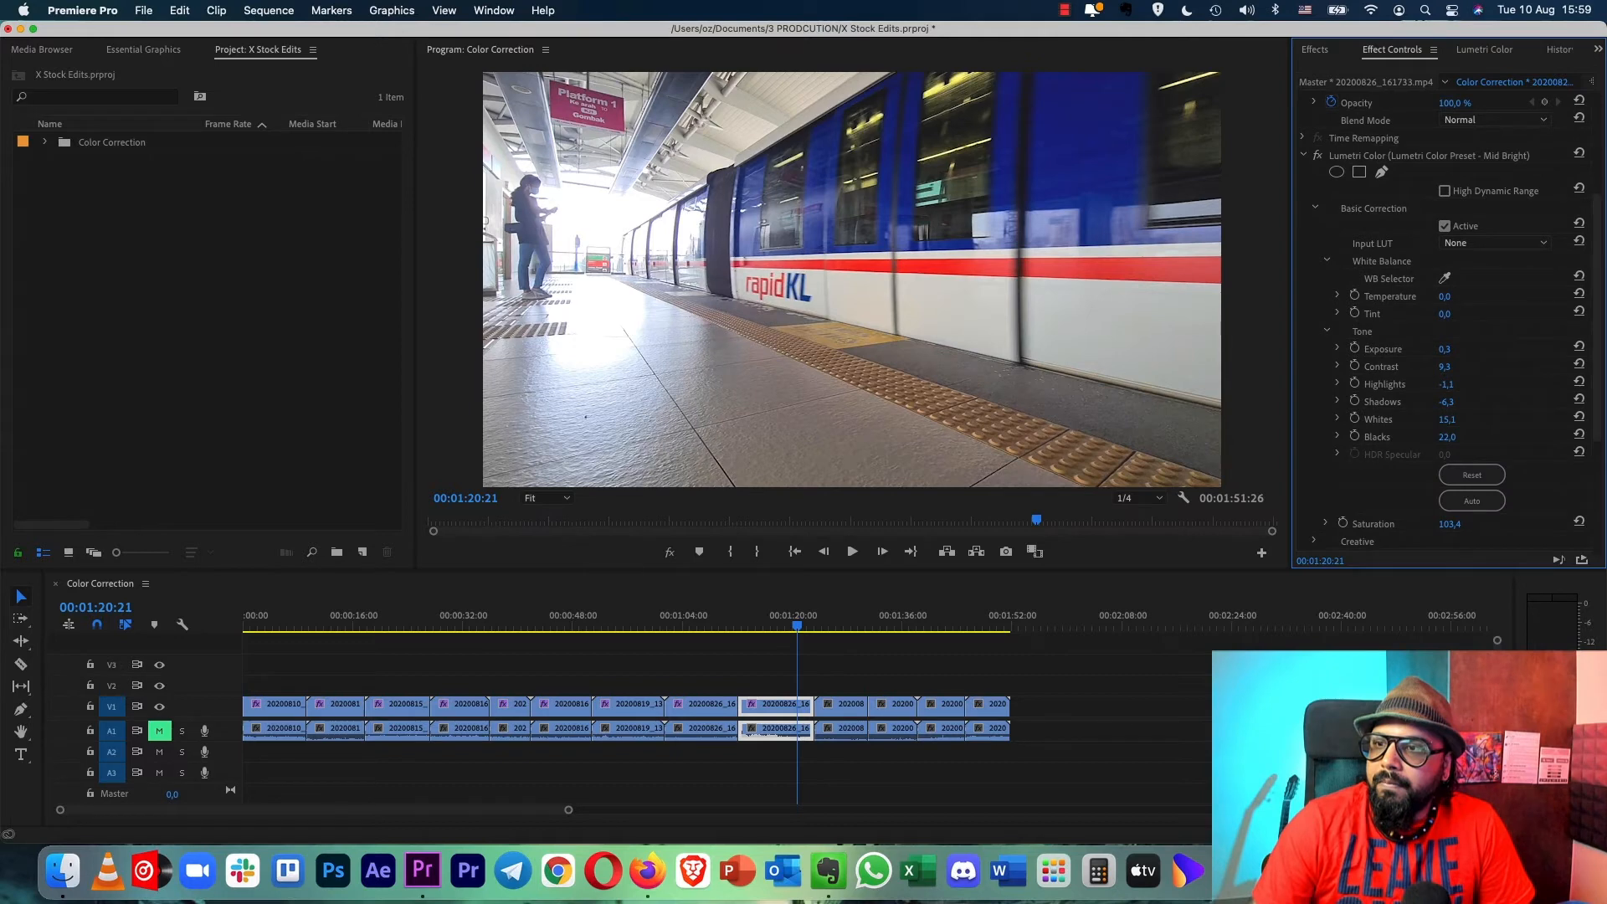
left_click_drag(1446, 384, 1405, 385)
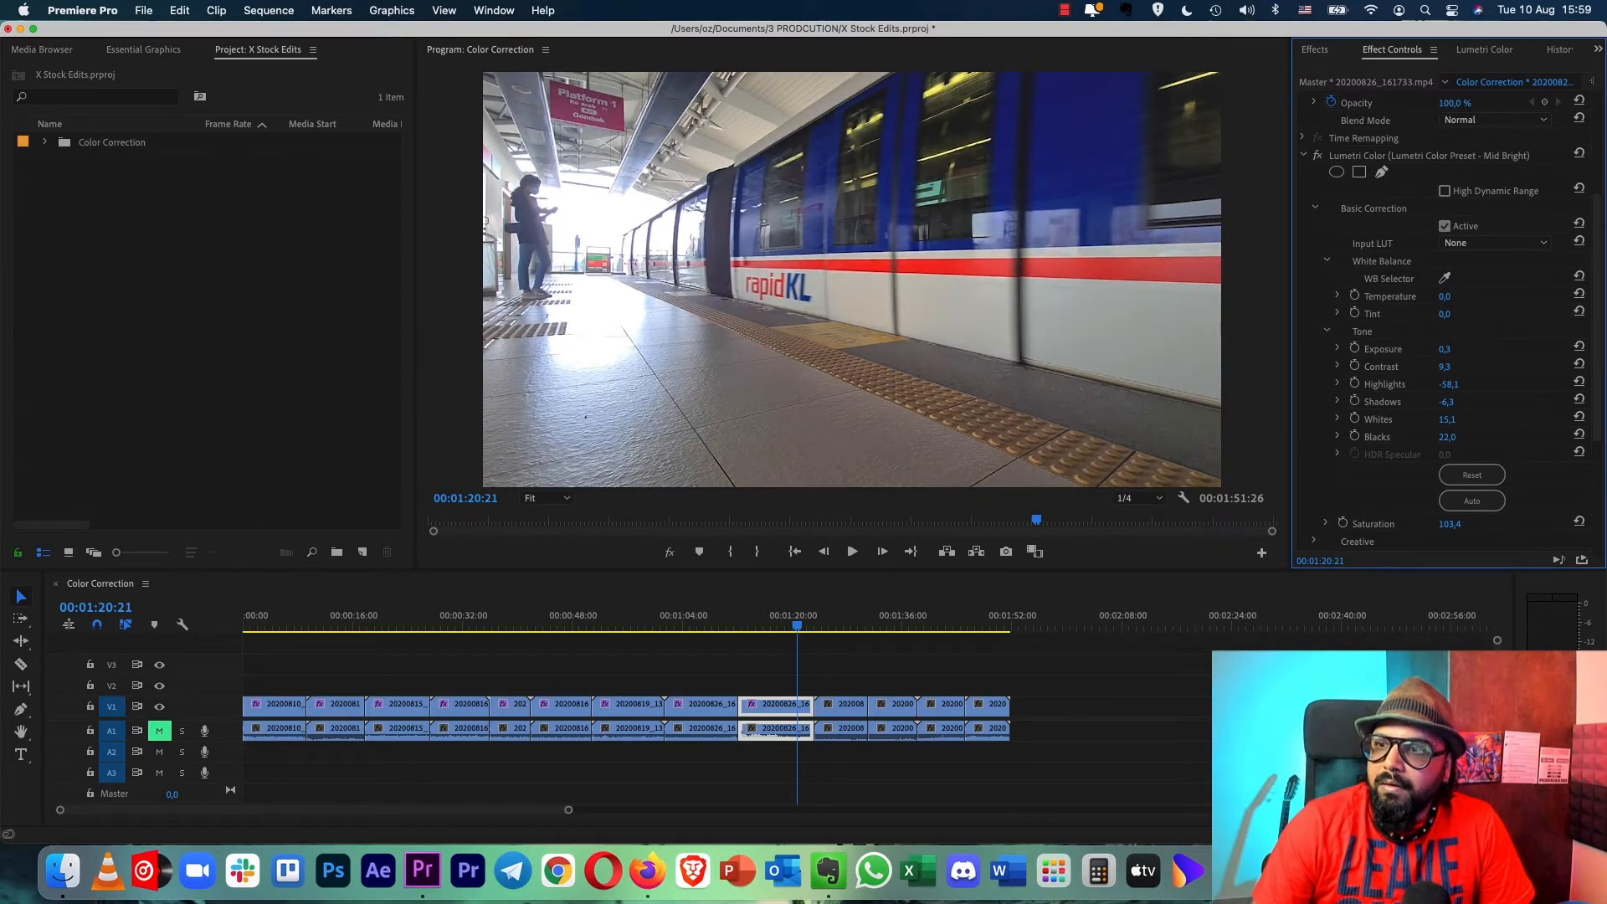
mouse_move(1447, 419)
left_mouse_down()
mouse_move(1425, 437)
mouse_move(1445, 437)
left_mouse_up()
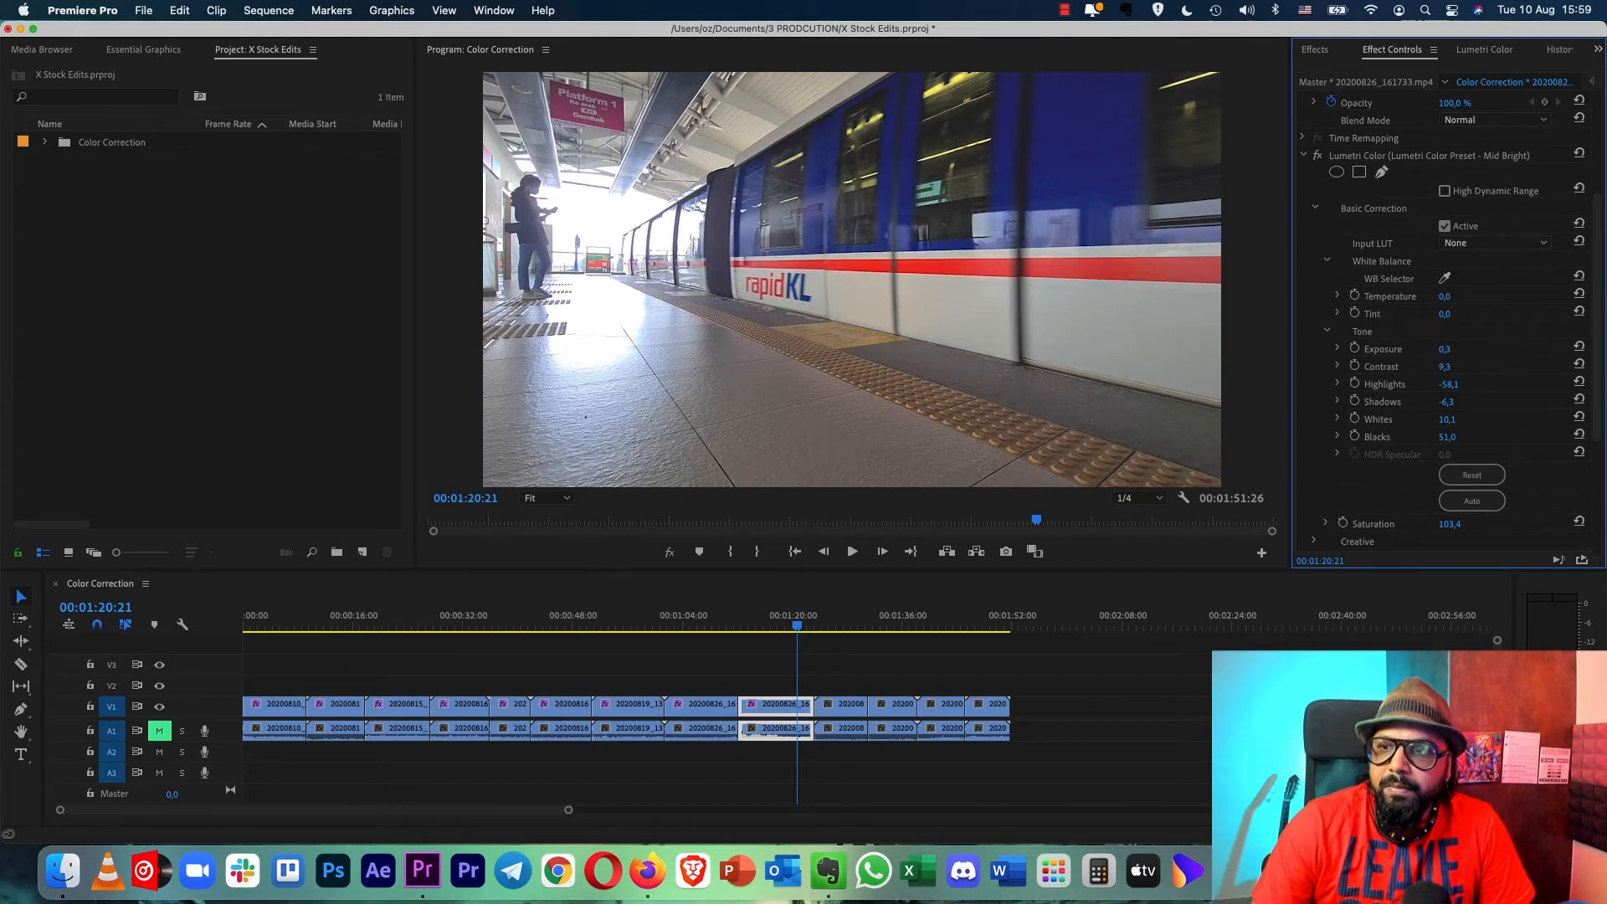
mouse_move(1446, 402)
left_mouse_down()
mouse_move(1482, 401)
mouse_move(1456, 401)
left_mouse_up()
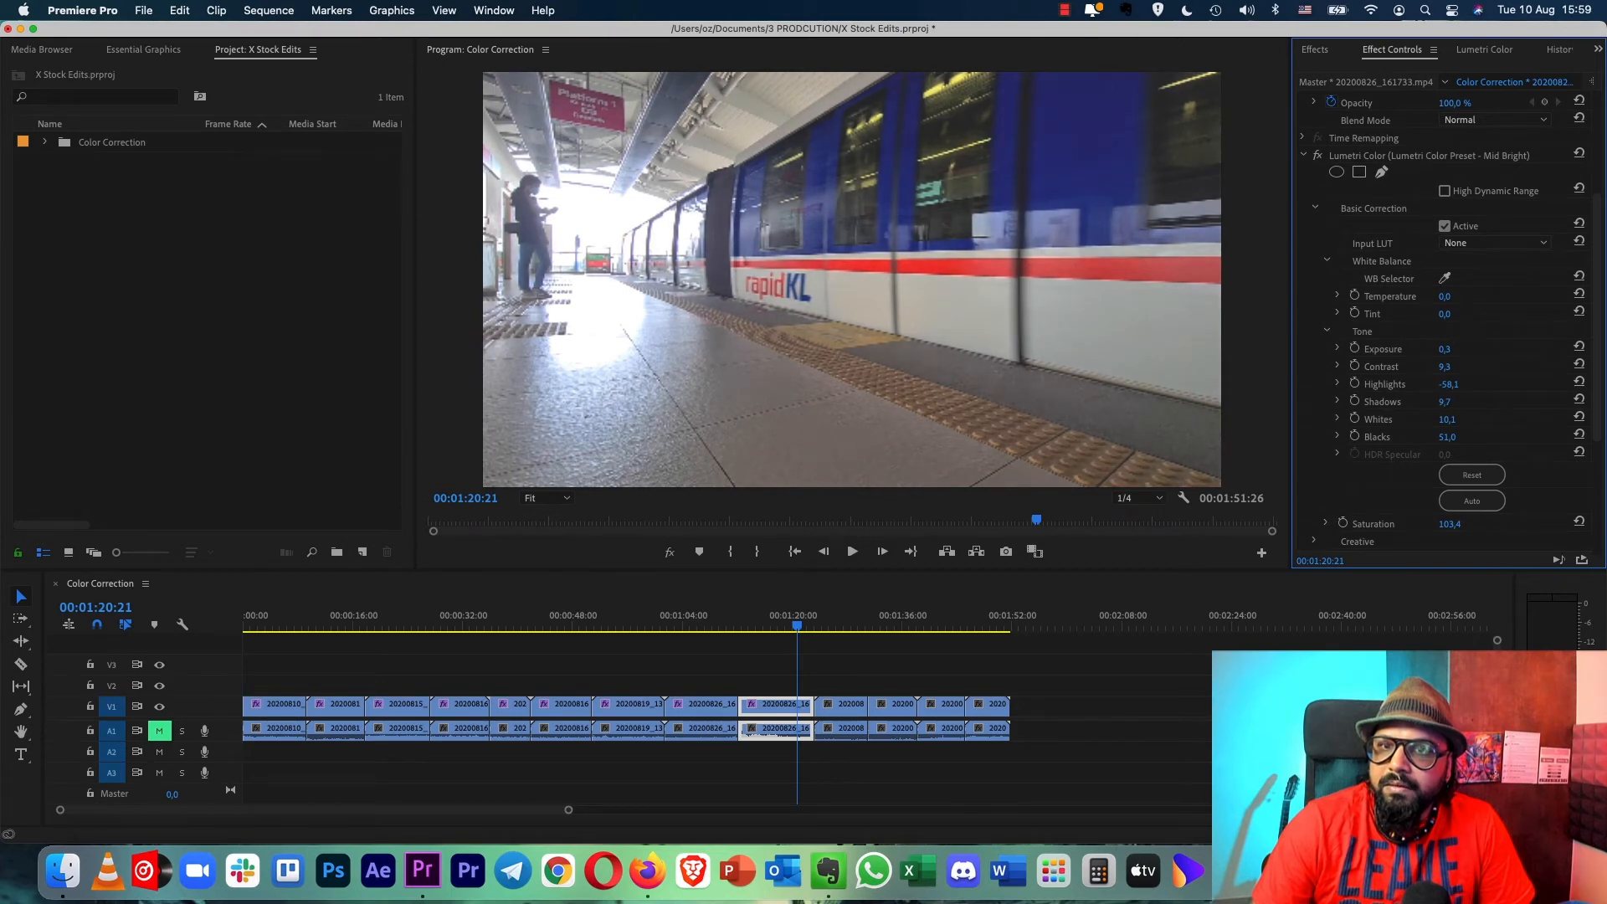
- Compare the ninth clip's graded frame with the ungraded original by toggling Global FX Mute on and off
left_click(670, 553)
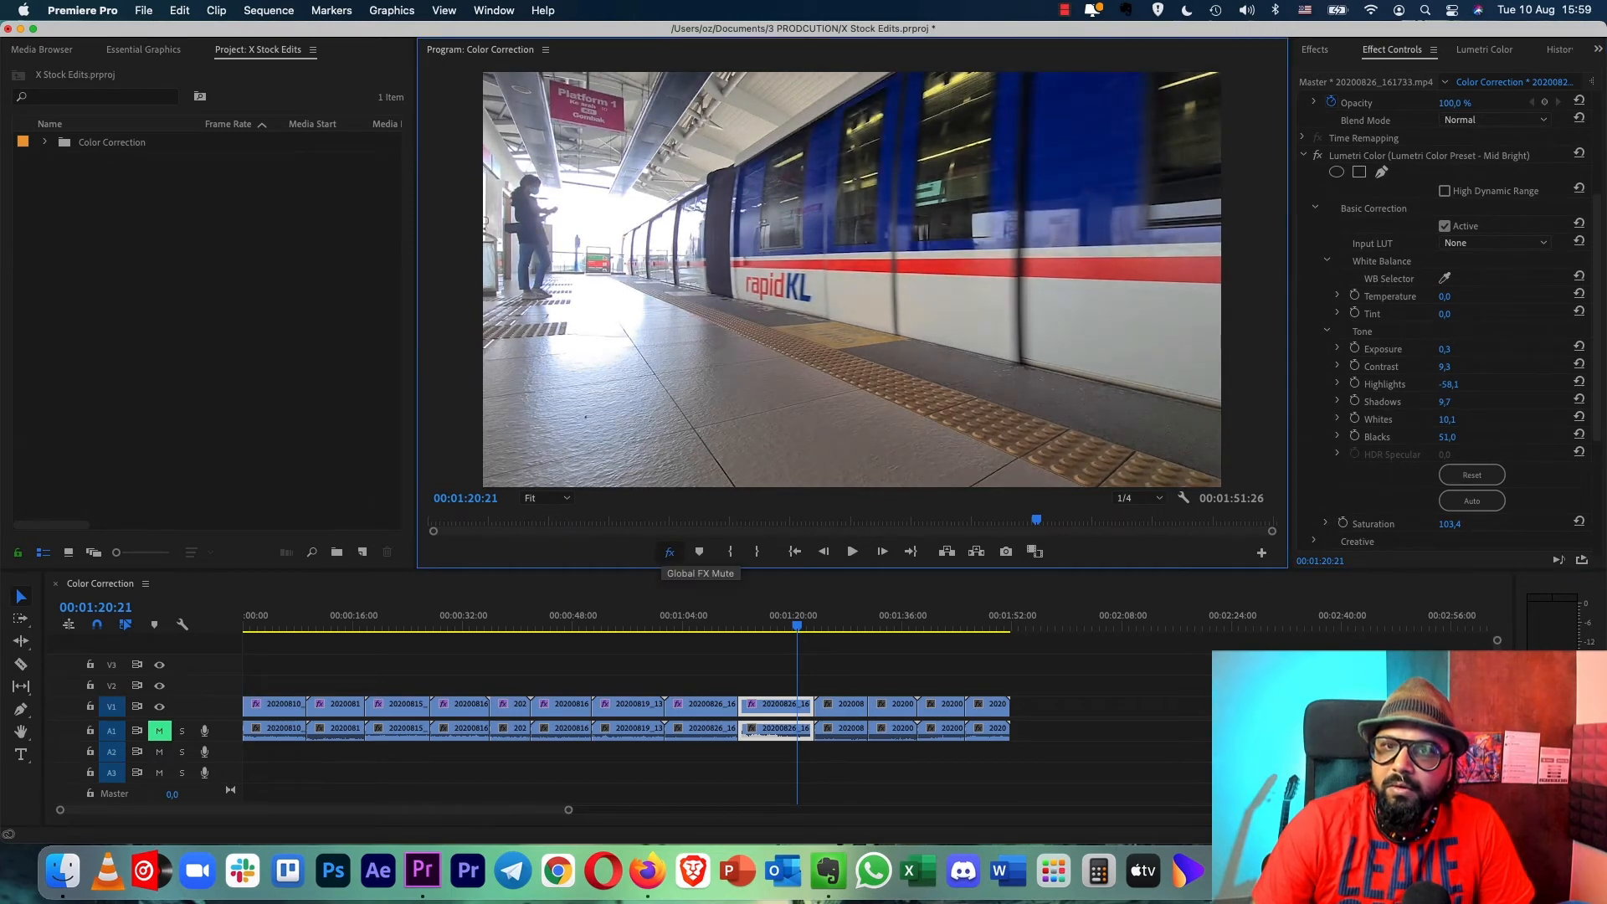
left_click(669, 552)
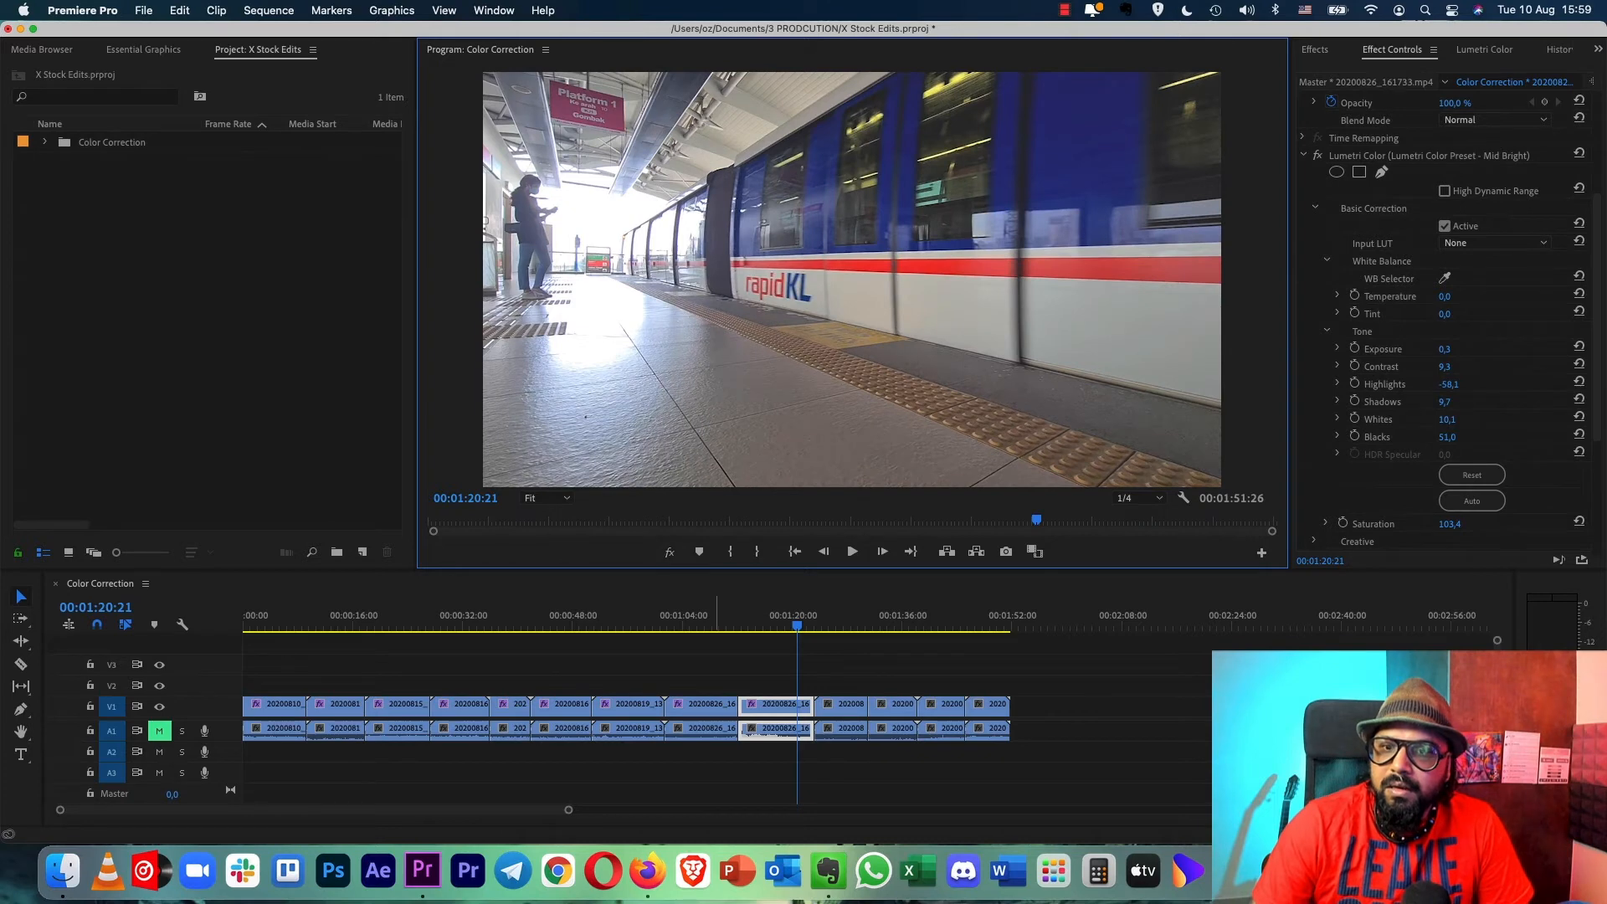
- Apply the Lumetri Color Preset - Mid Bright preset to the tenth clip (covered walkway) and the eleventh clip (mosque)
left_click(843, 620)
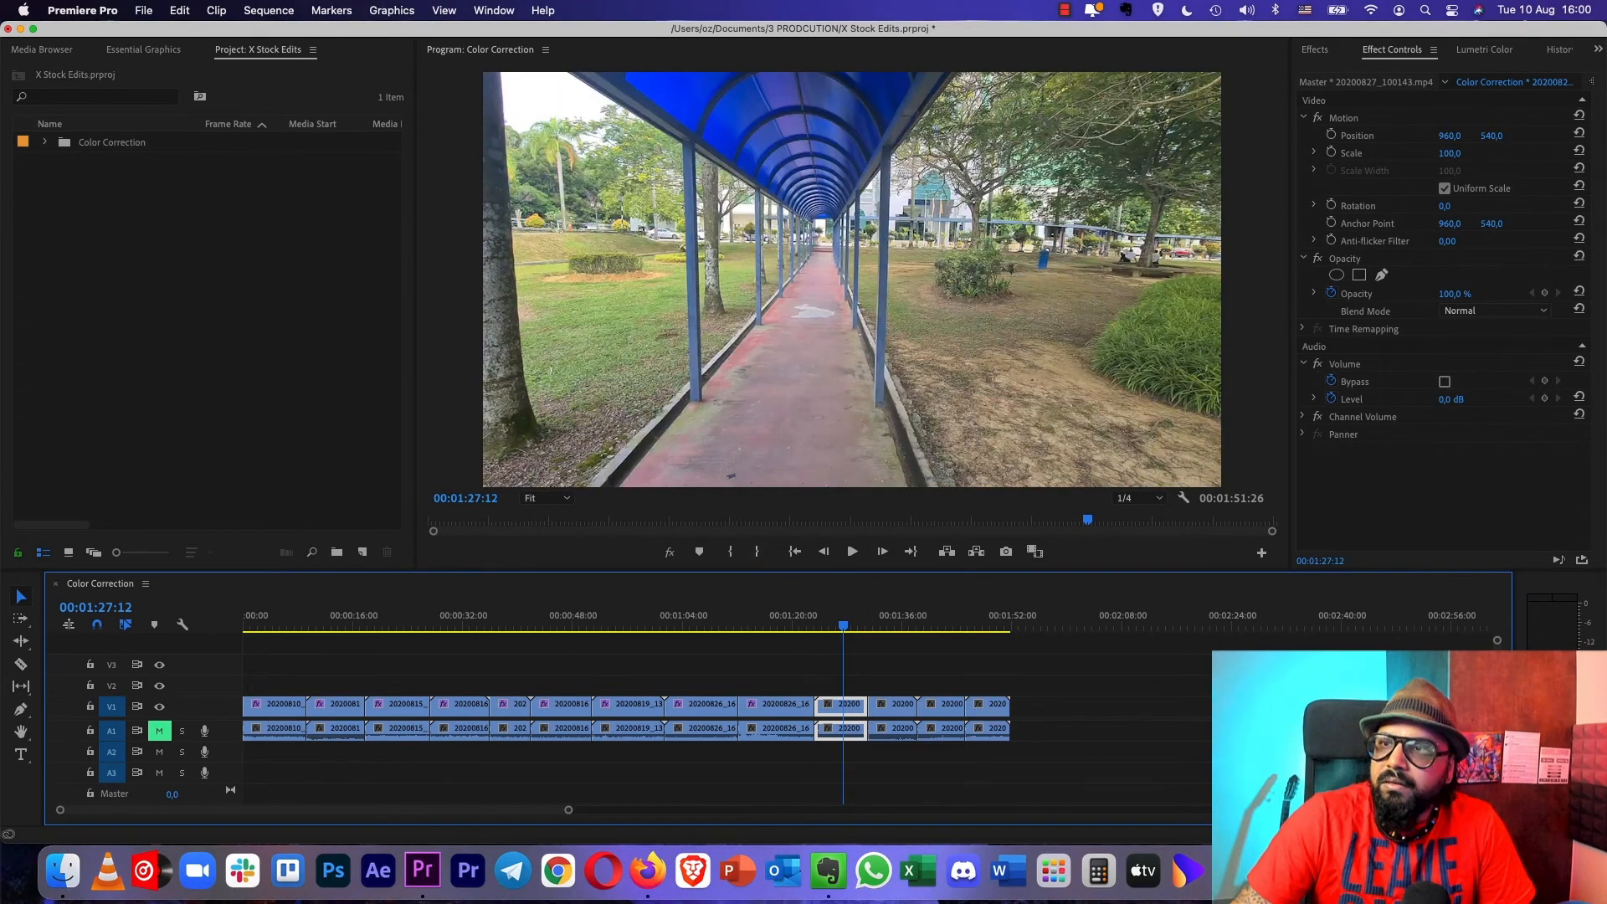
left_click(1314, 49)
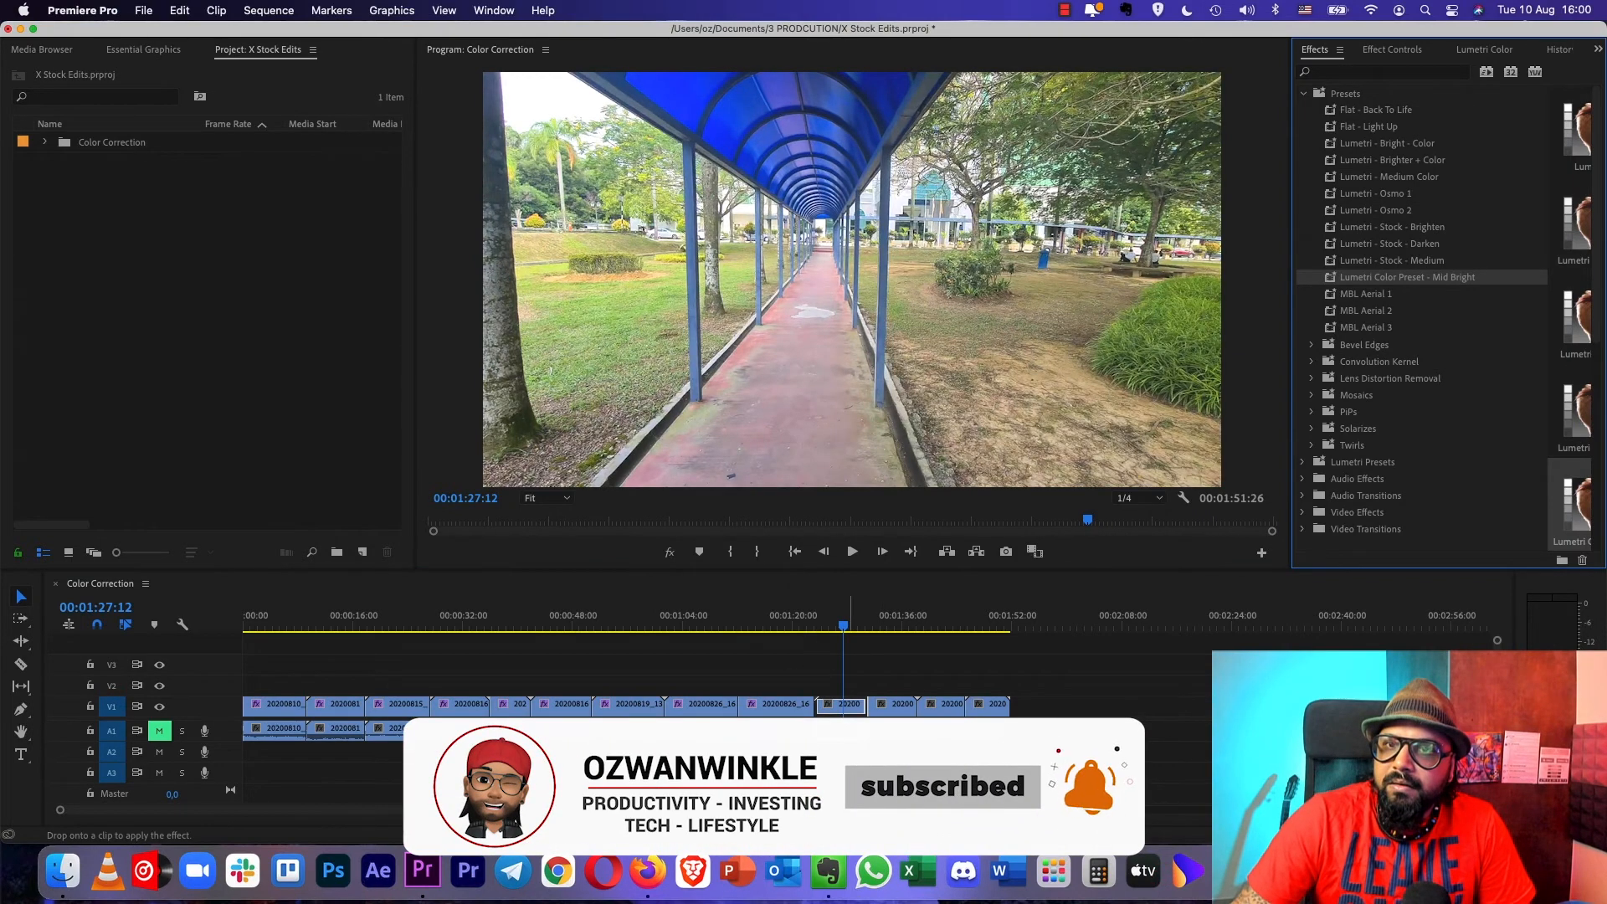
left_click(890, 615)
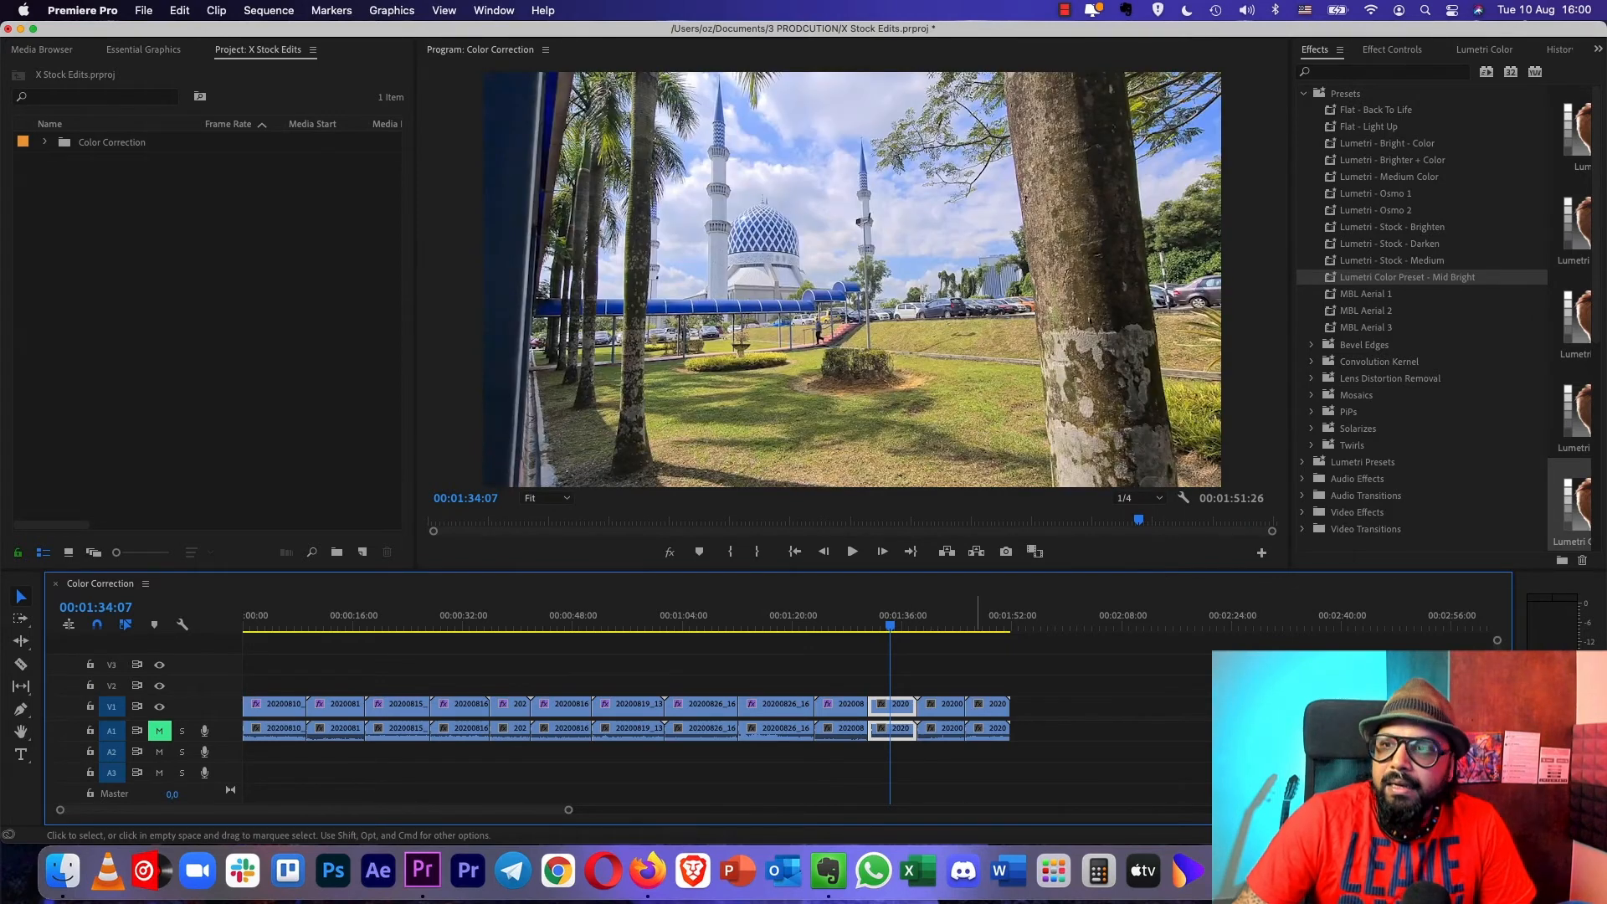
left_click_drag(1406, 277, 896, 706)
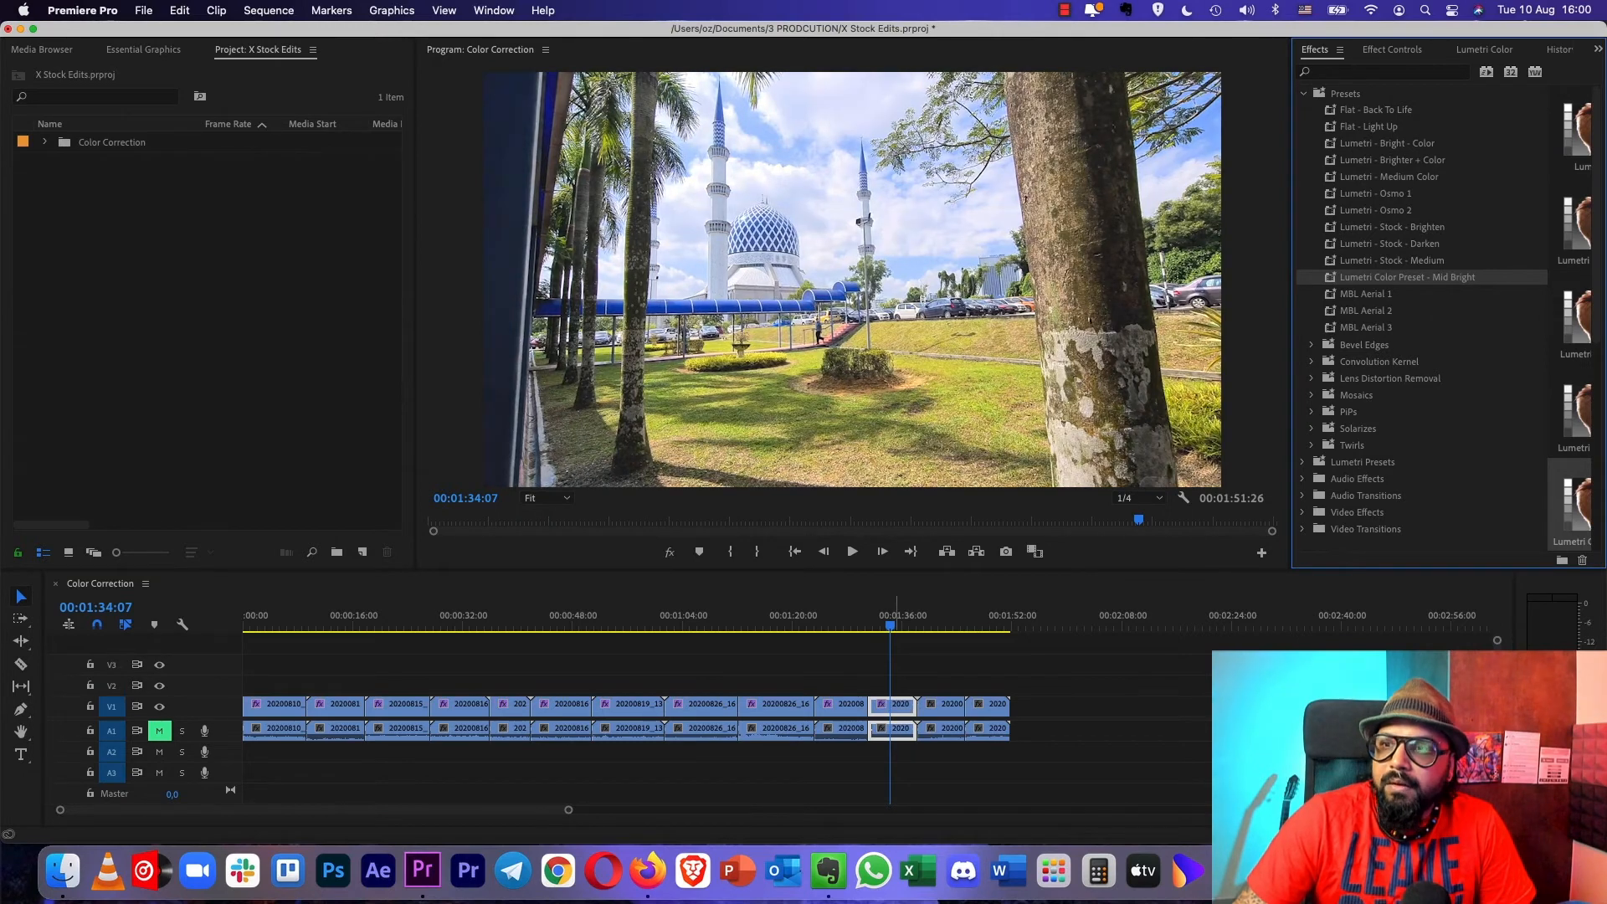
- In the eleventh clip's Lumetri Basic Correction, set Whites to 12,1
left_click(1392, 49)
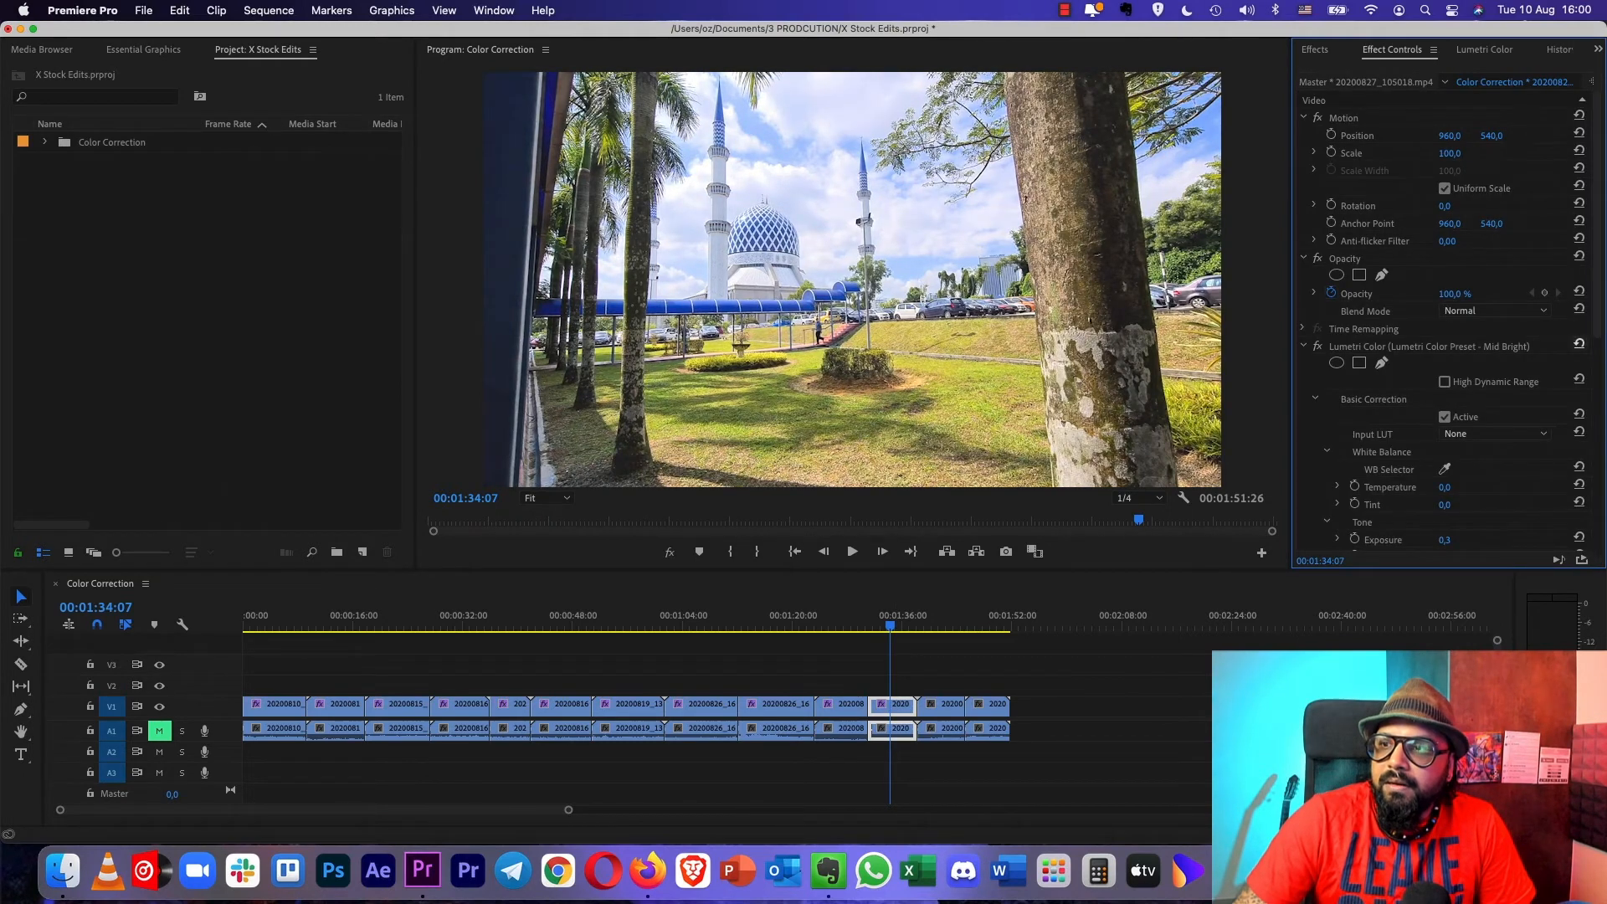
left_click_drag(1596, 322, 1596, 410)
scroll(1447, 318, "down", 5)
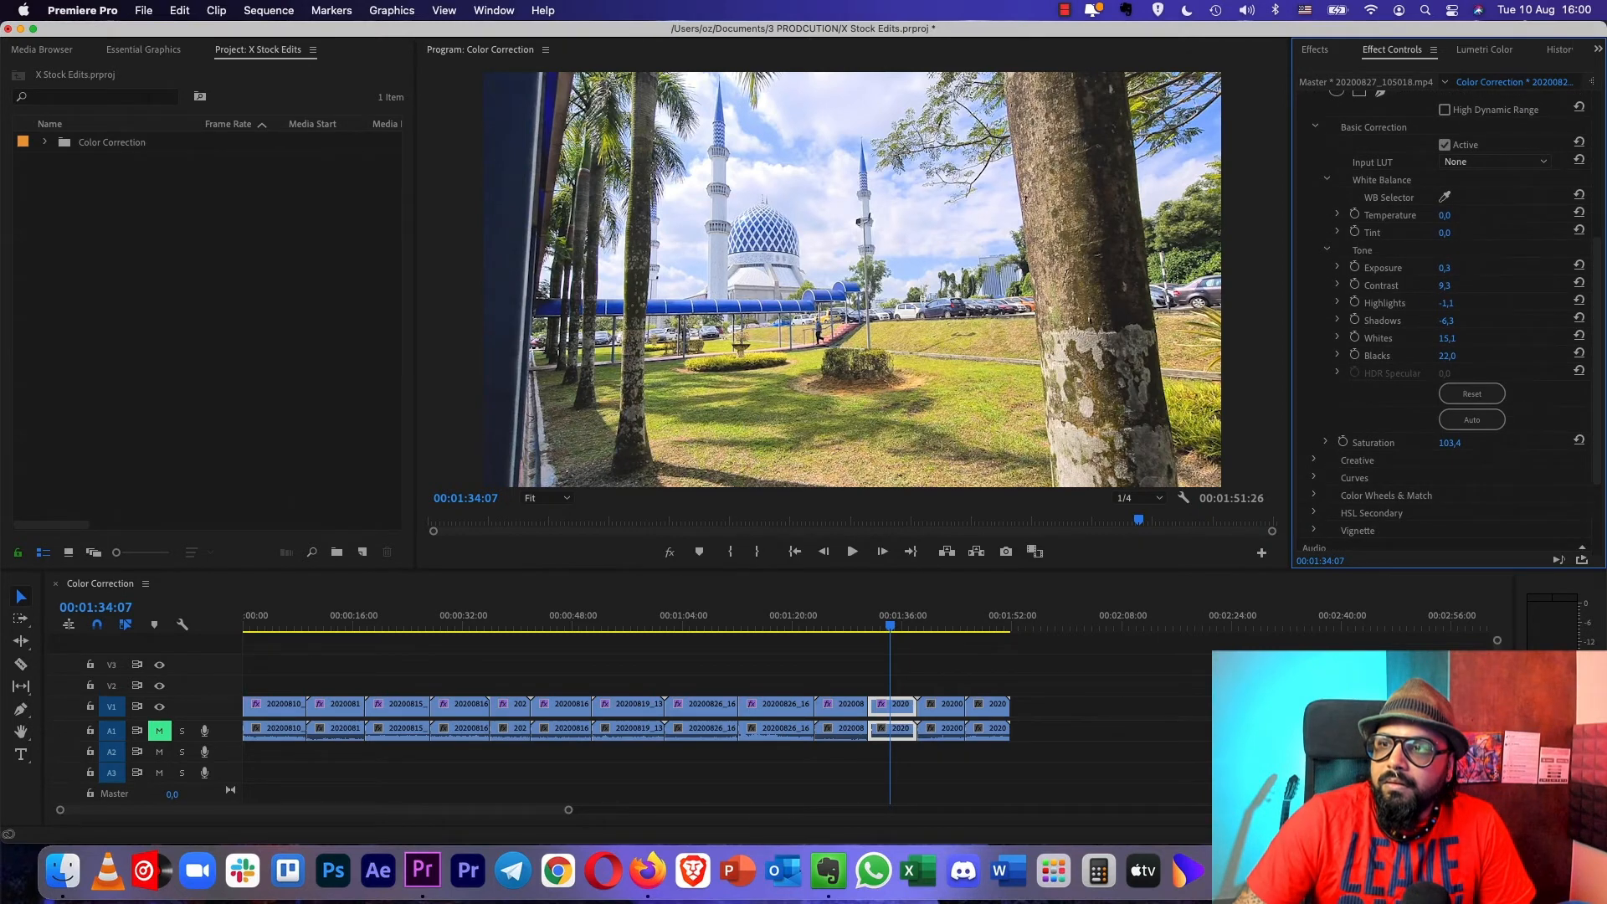
left_click_drag(1447, 338, 1451, 338)
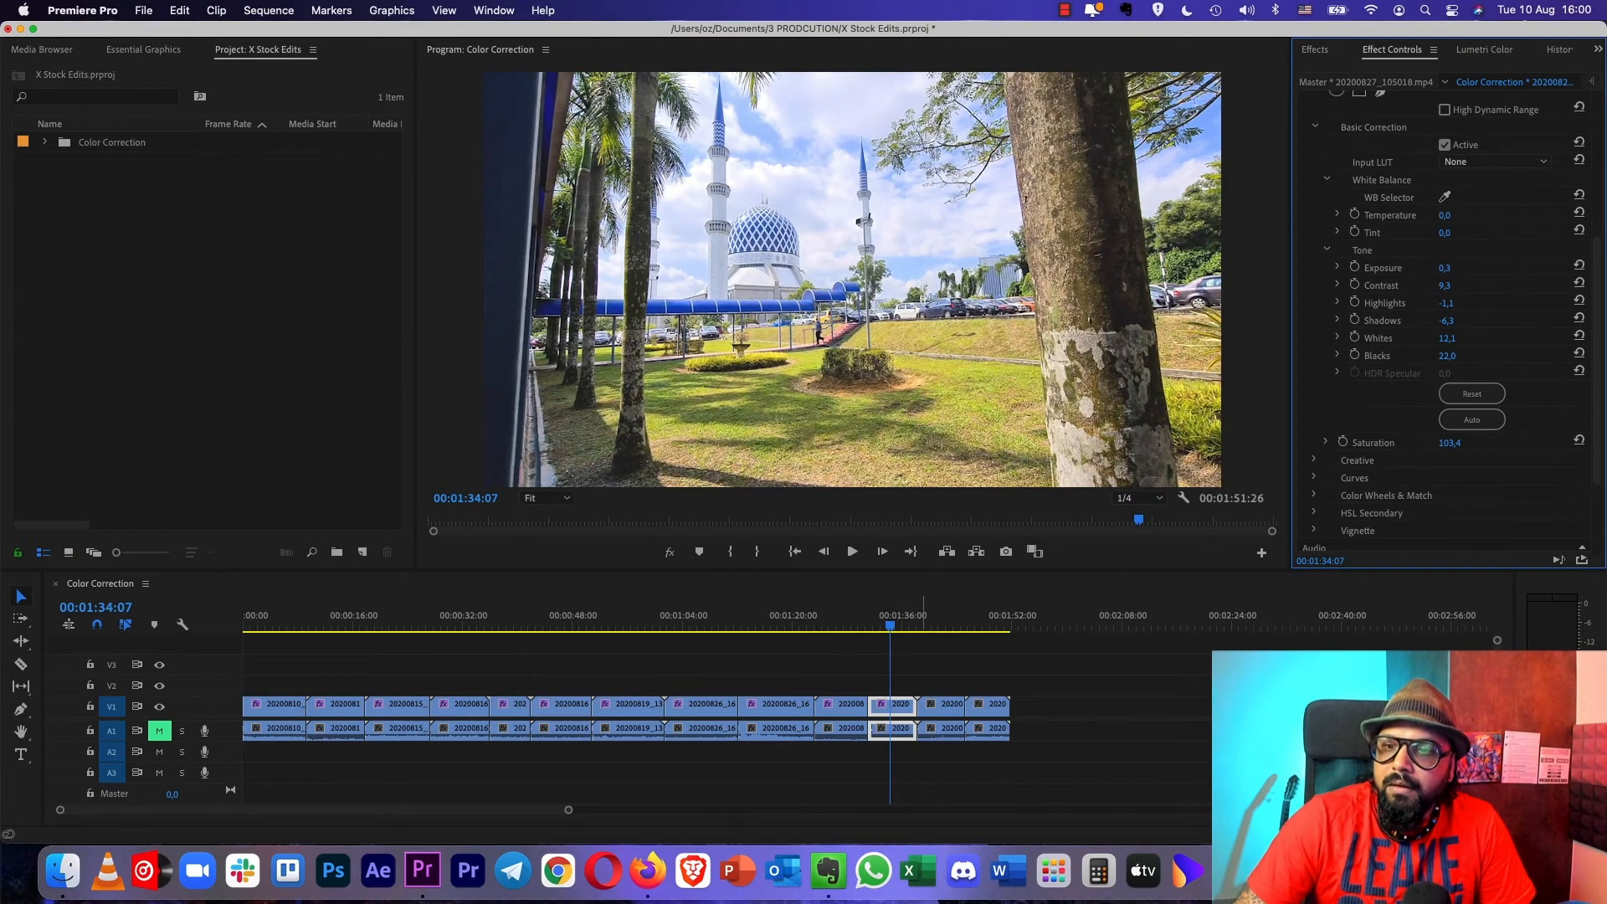
- Apply the Lumetri - Stock - Darken preset to the twelfth clip, the brick shrine
left_click(933, 617)
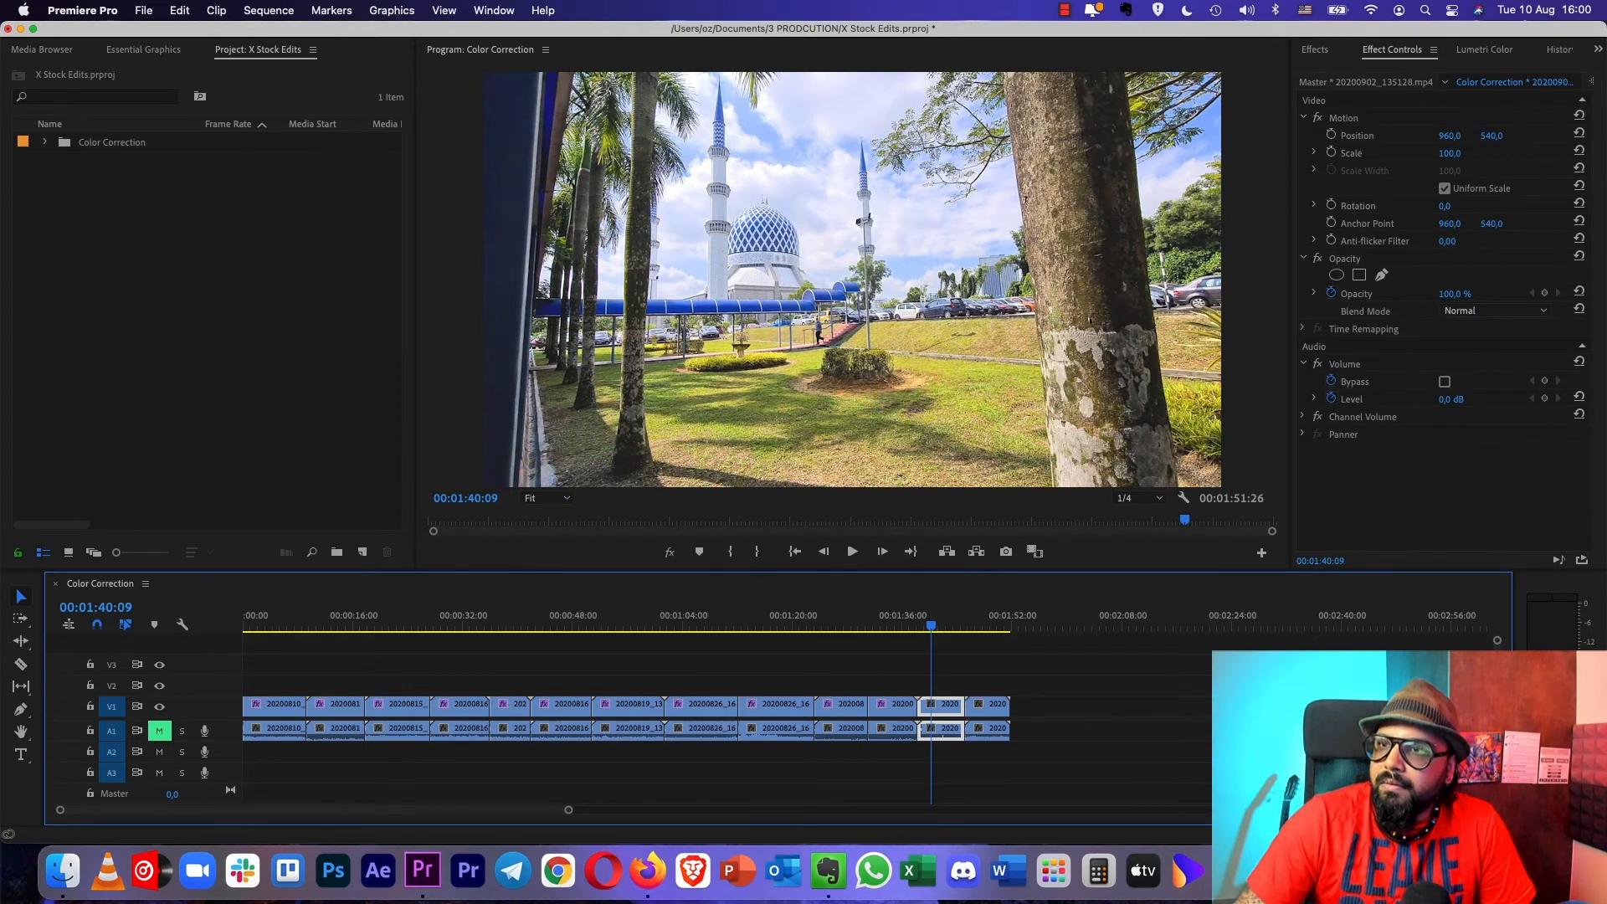
key("shift+7")
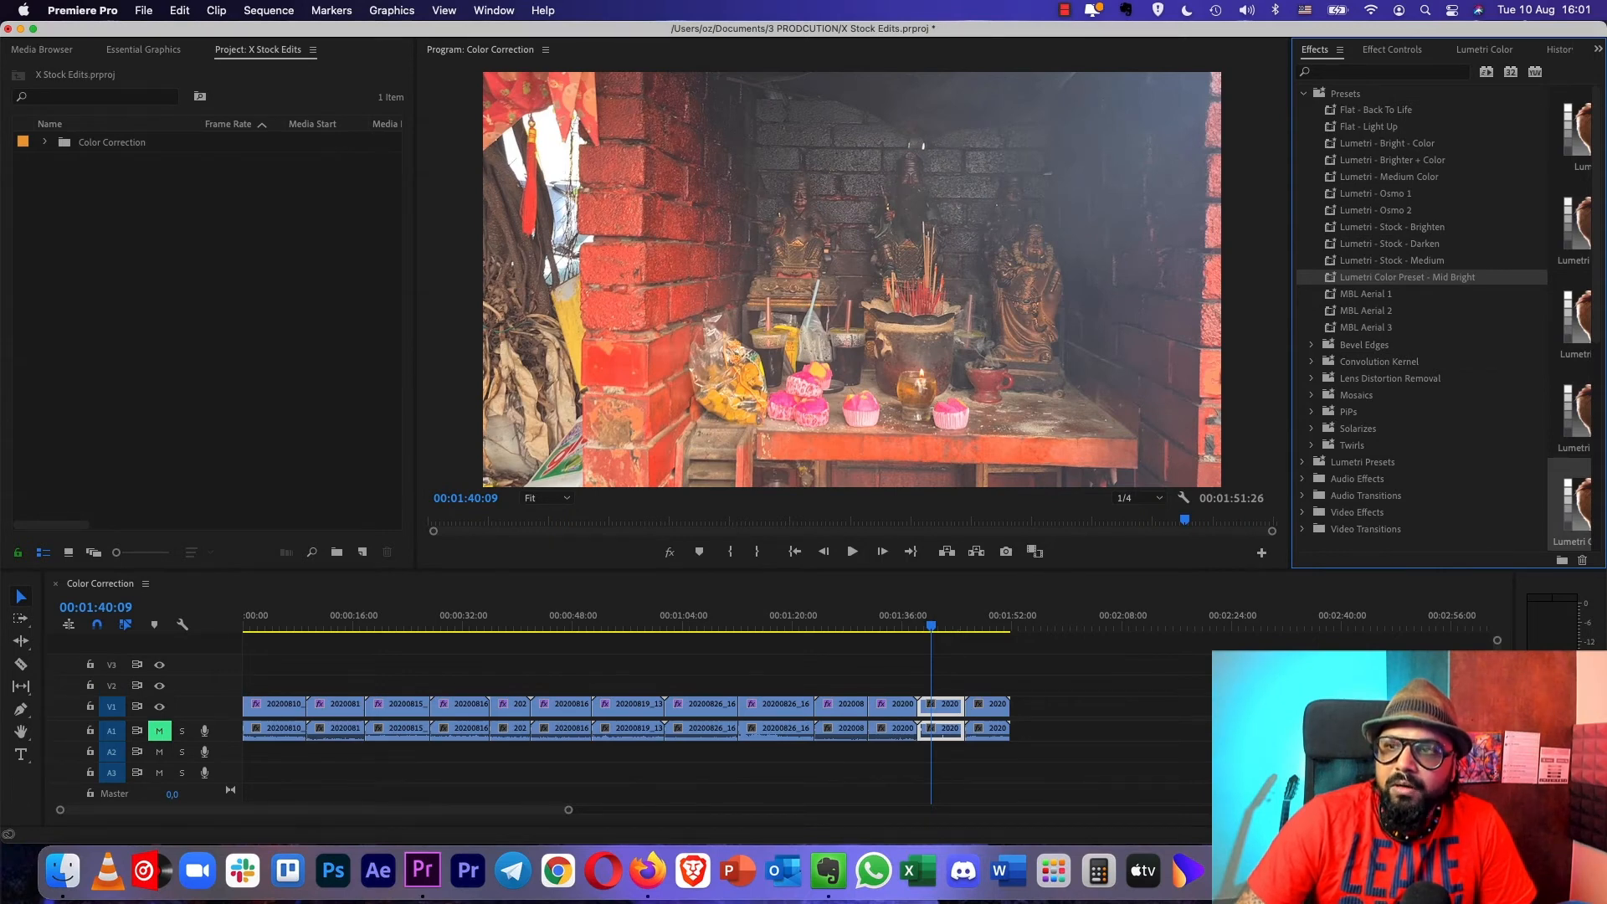
left_click(936, 615)
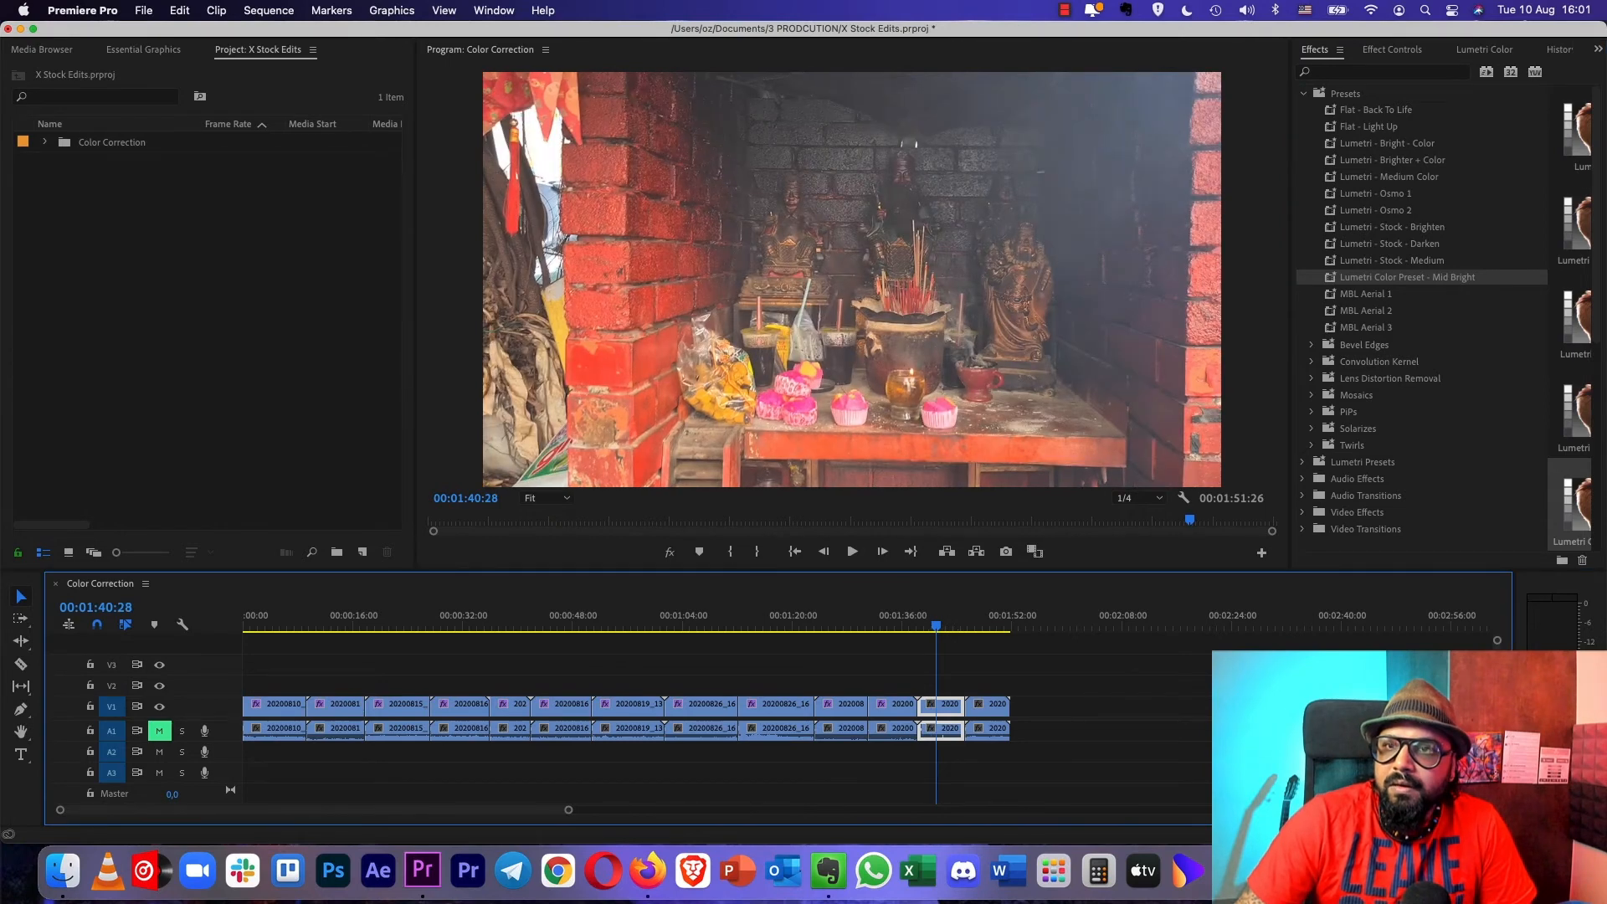
left_click_drag(1389, 243, 951, 705)
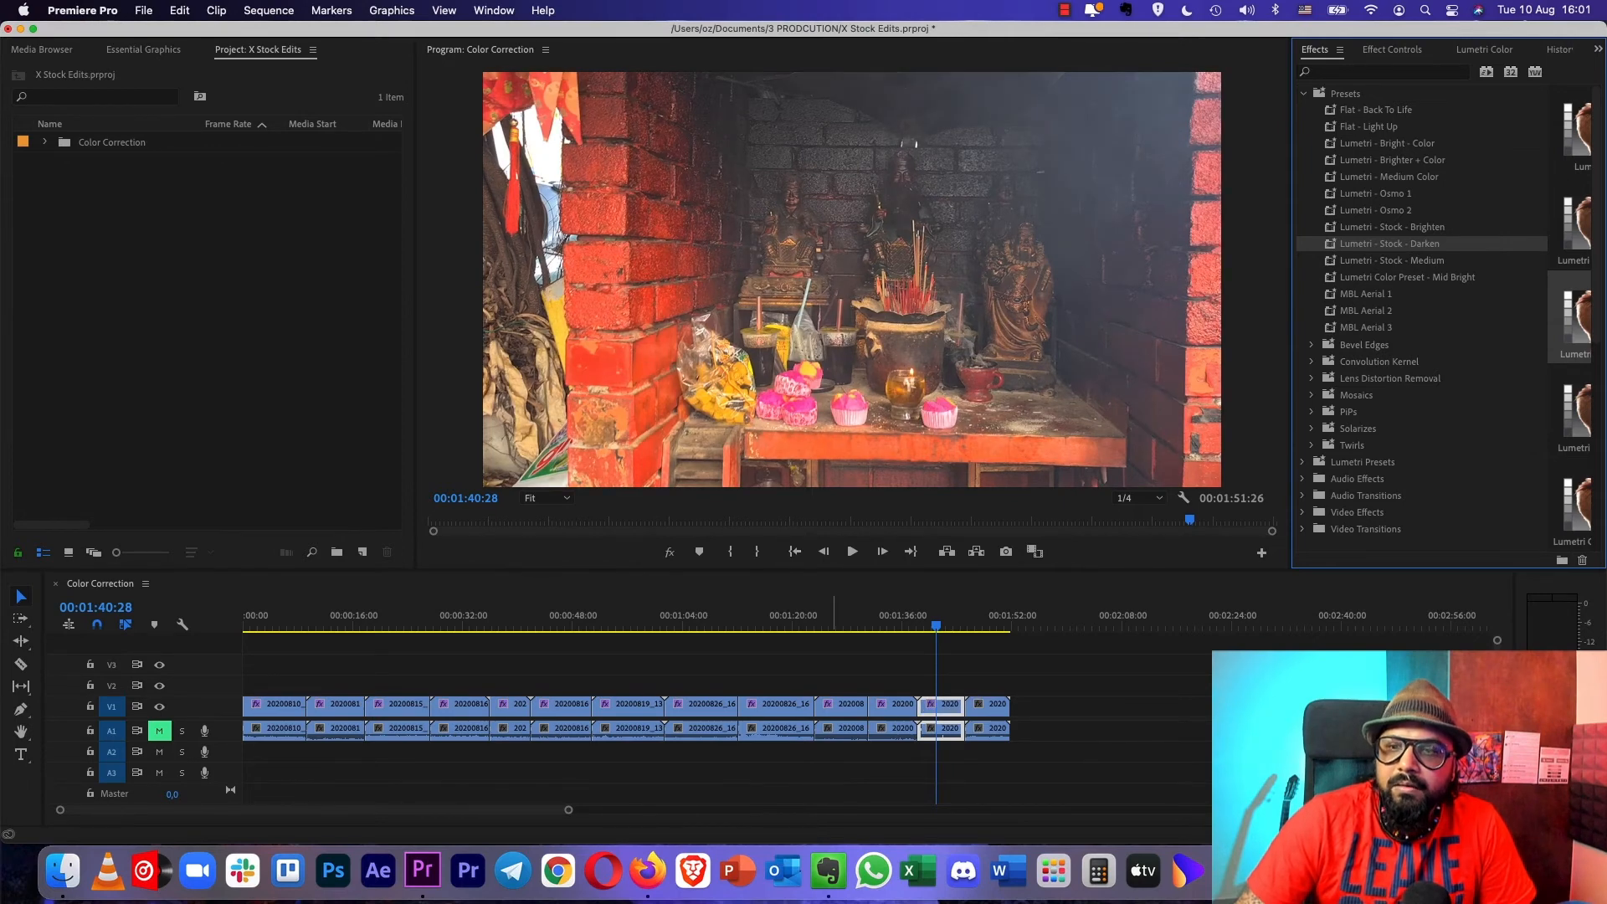
- Apply the Lumetri Color Preset - Mid Bright preset to the last clip, the waving lucky cats
left_click(985, 615)
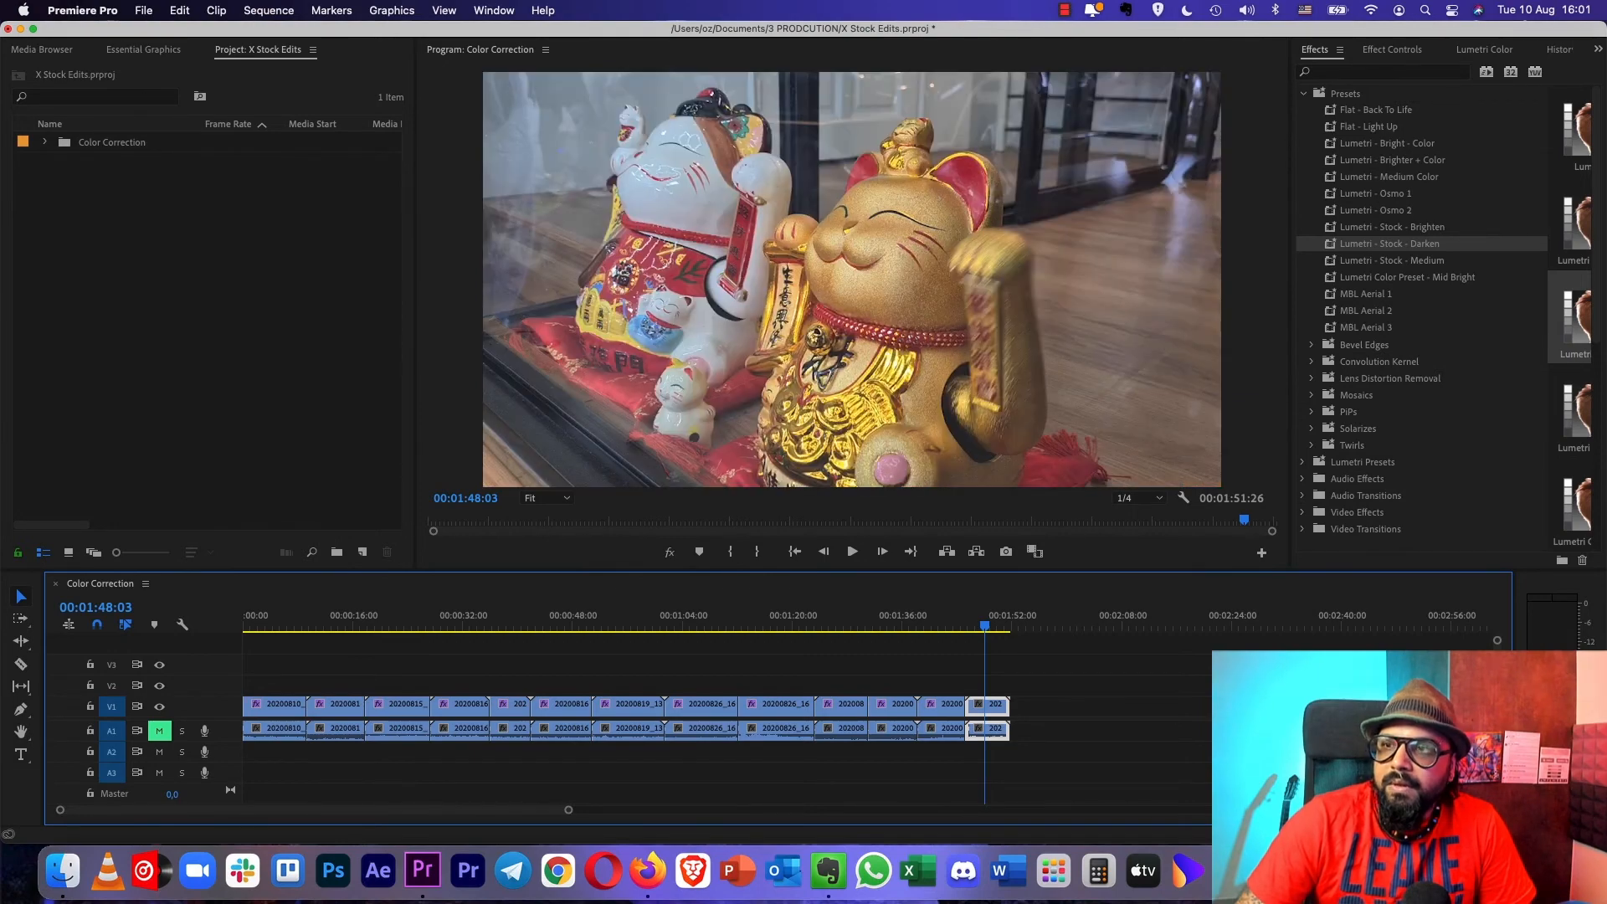
left_click(1407, 277)
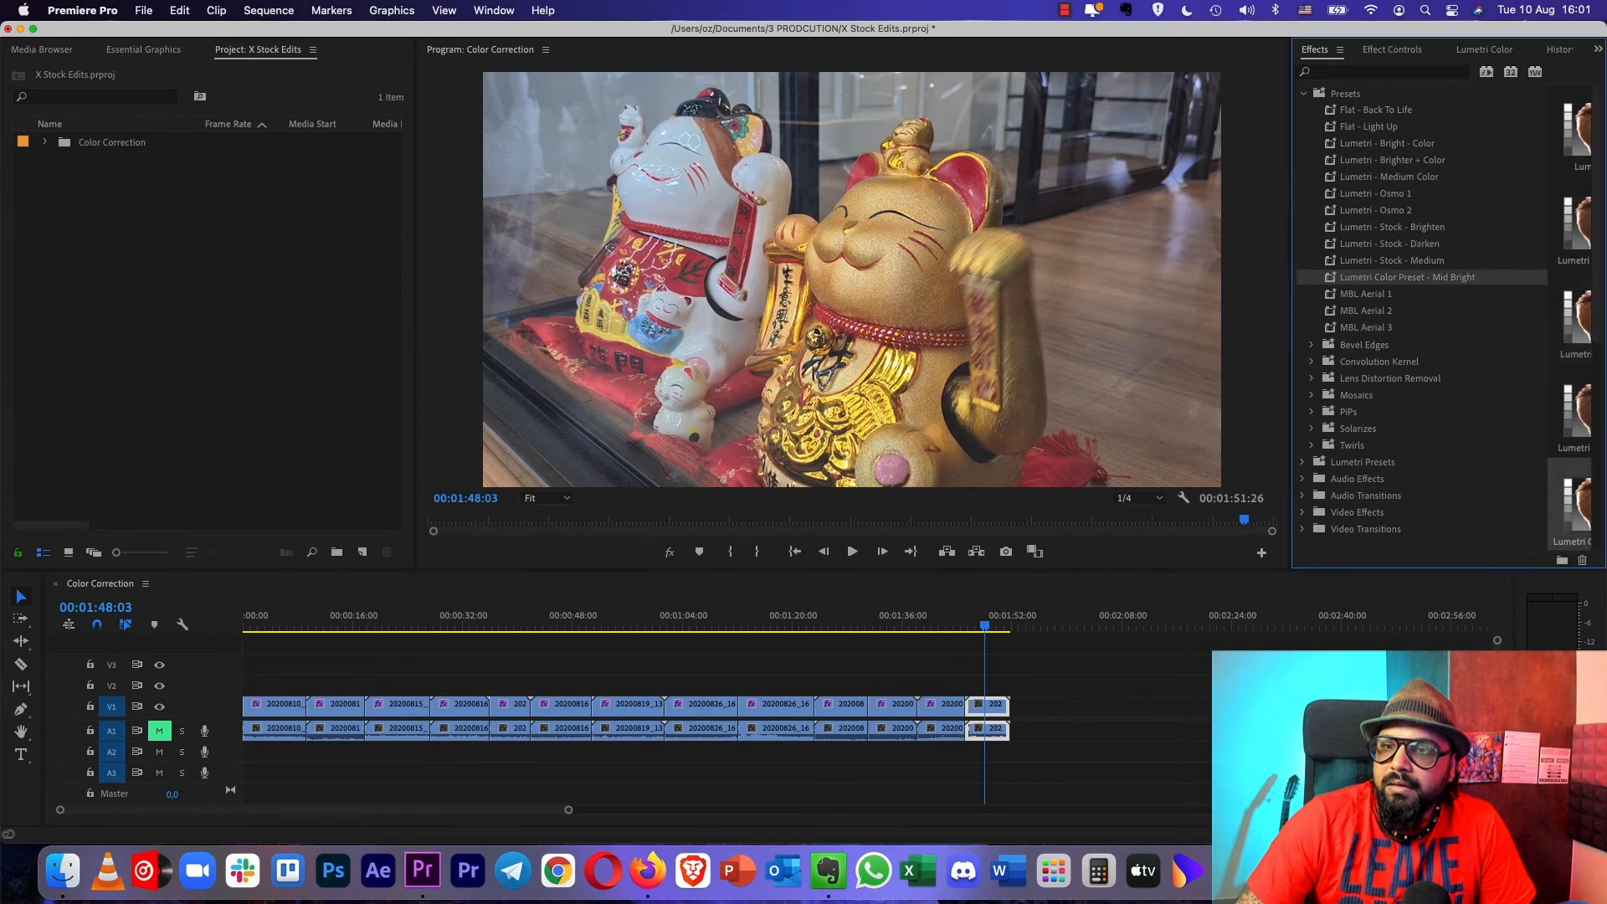
left_click_drag(1407, 277, 999, 706)
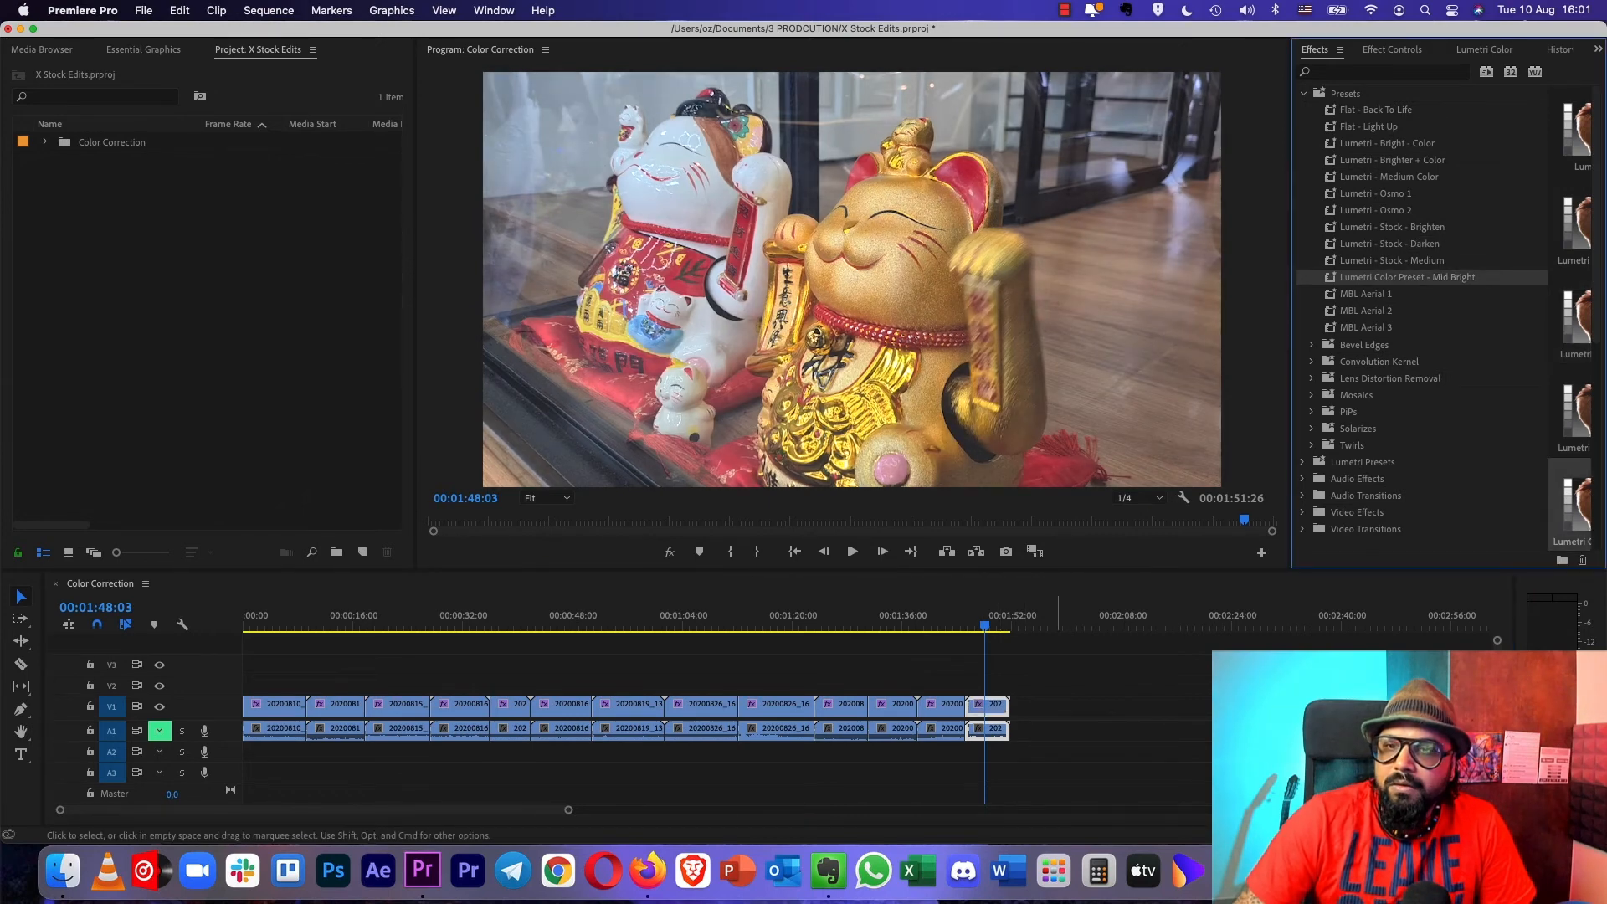
- Check frames in the first and second clips and return the playhead to the last clip
left_click(267, 617)
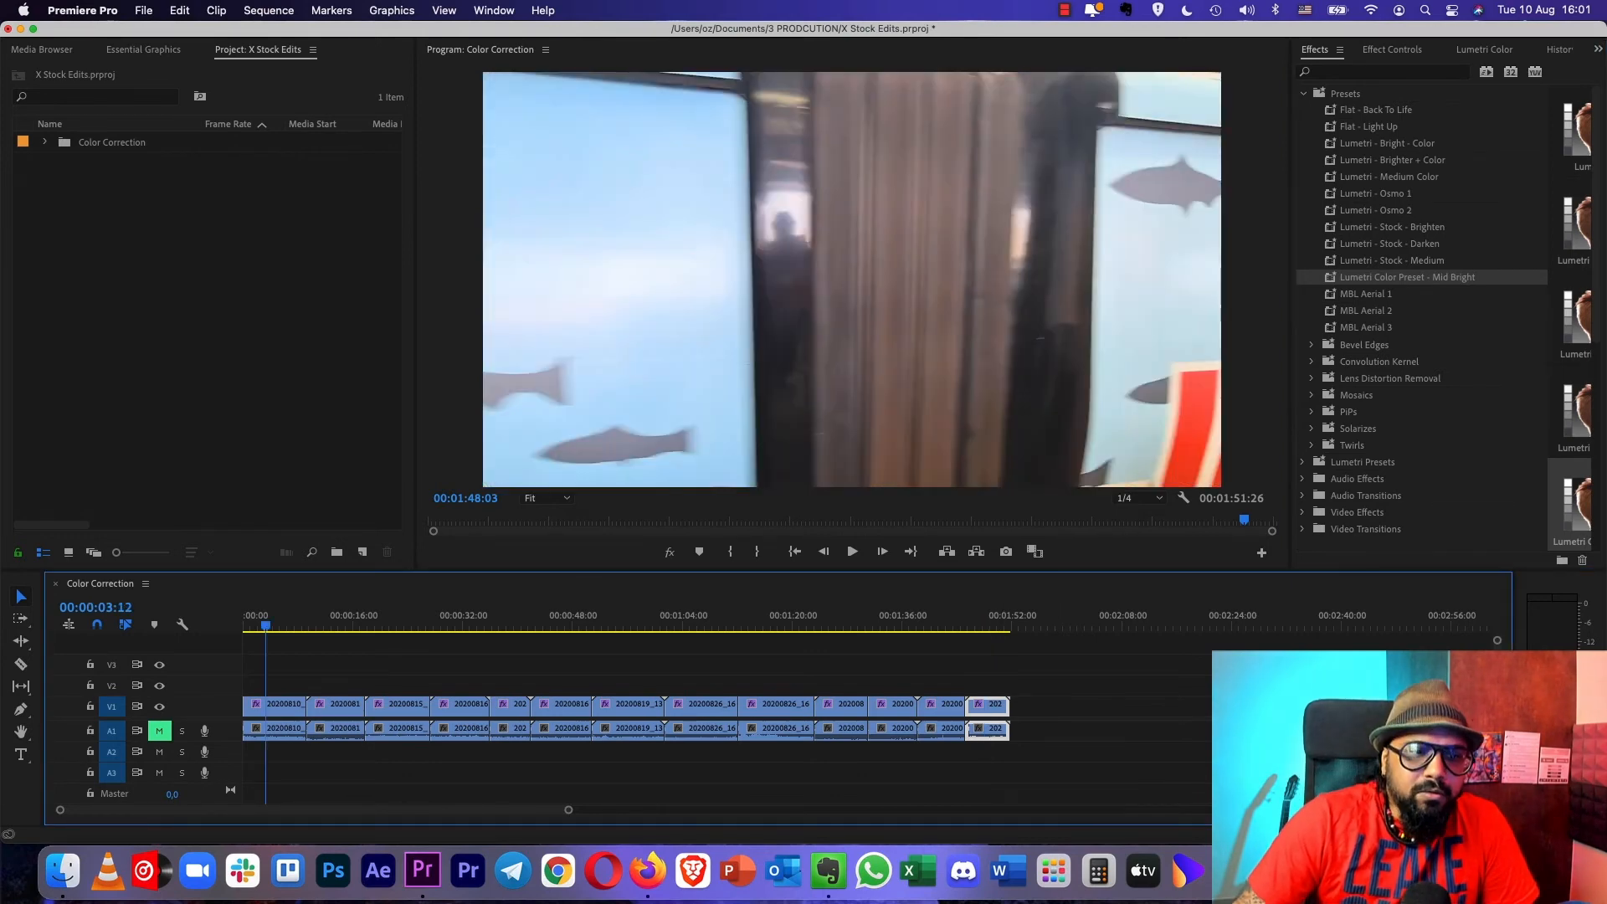
left_click_drag(266, 621, 331, 621)
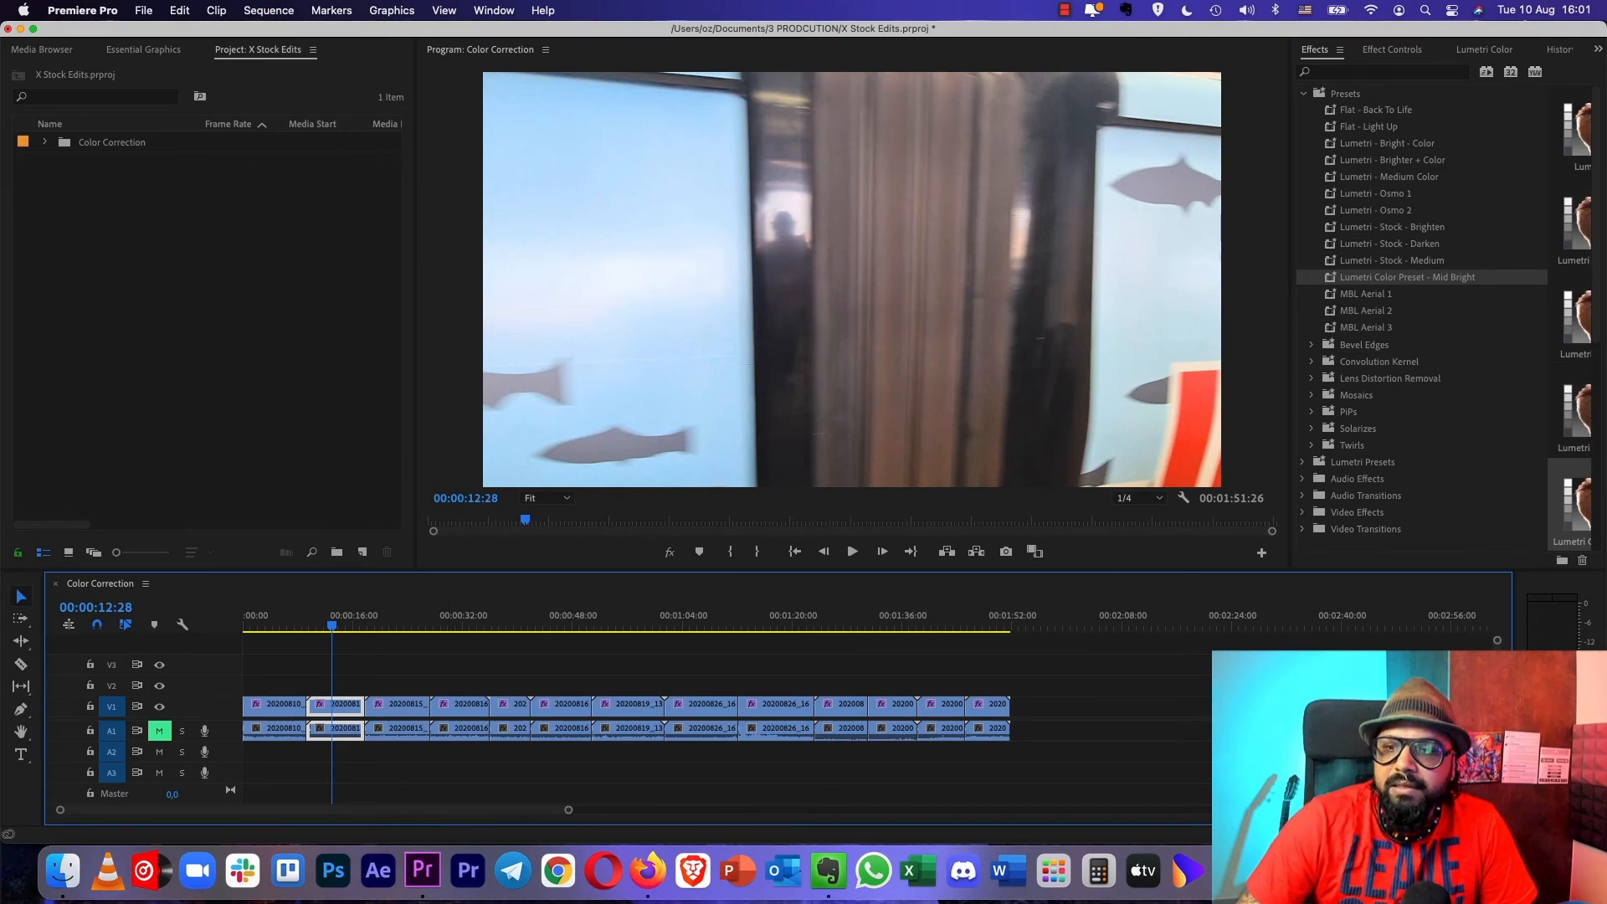
left_click(982, 621)
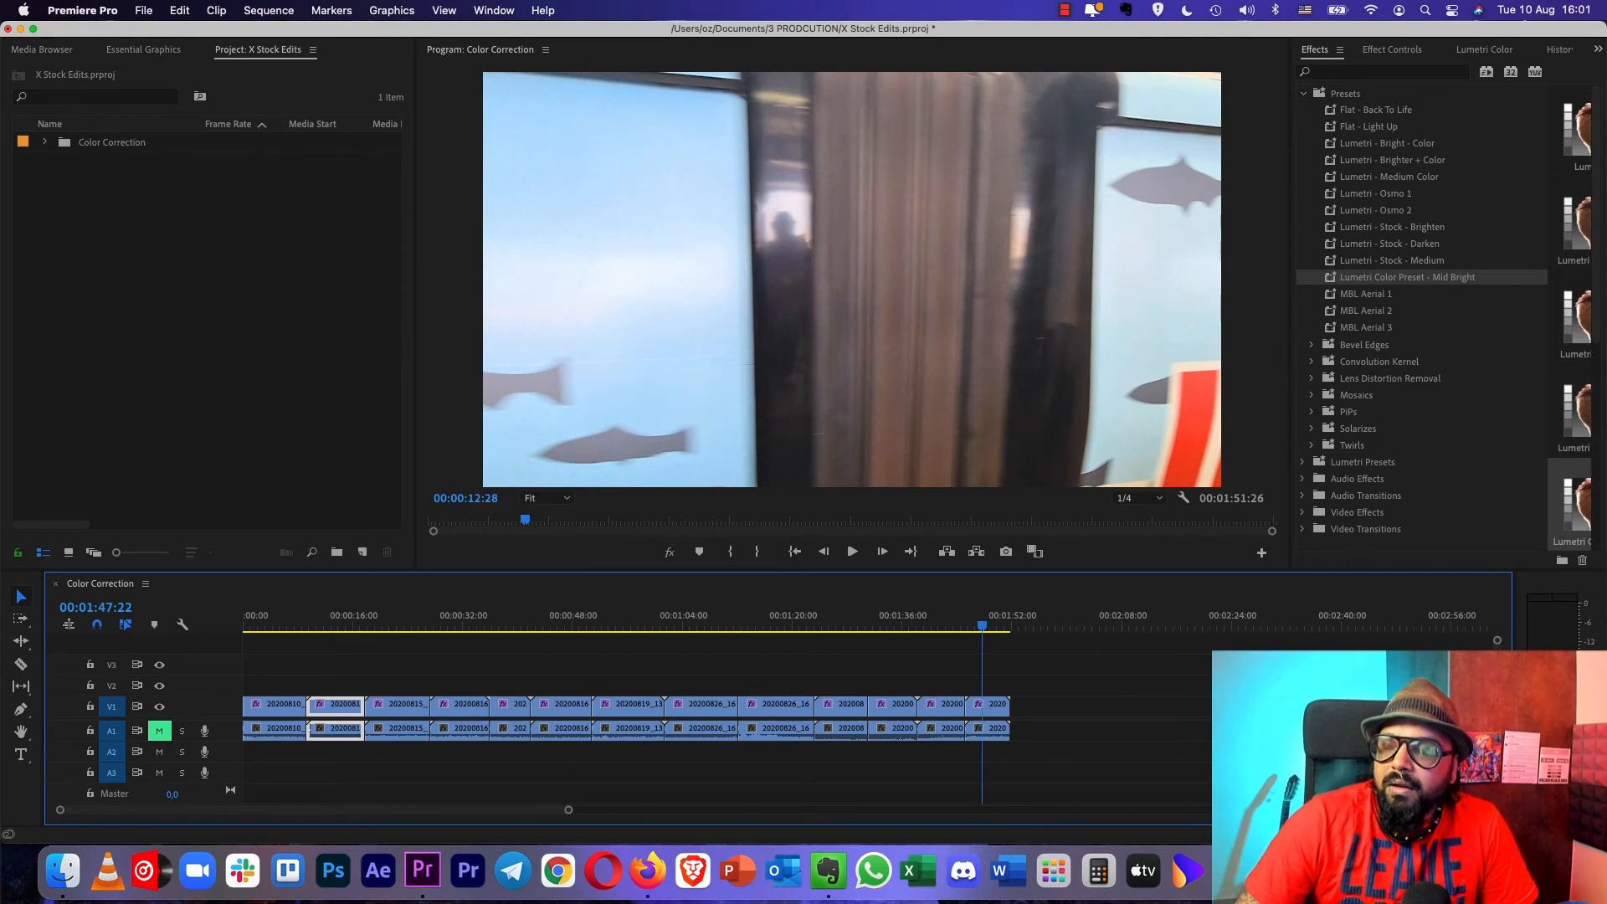
- Examine the last clip's Lumetri Basic Correction values and its Creative adjustments, including Sharpen
key("shift+5")
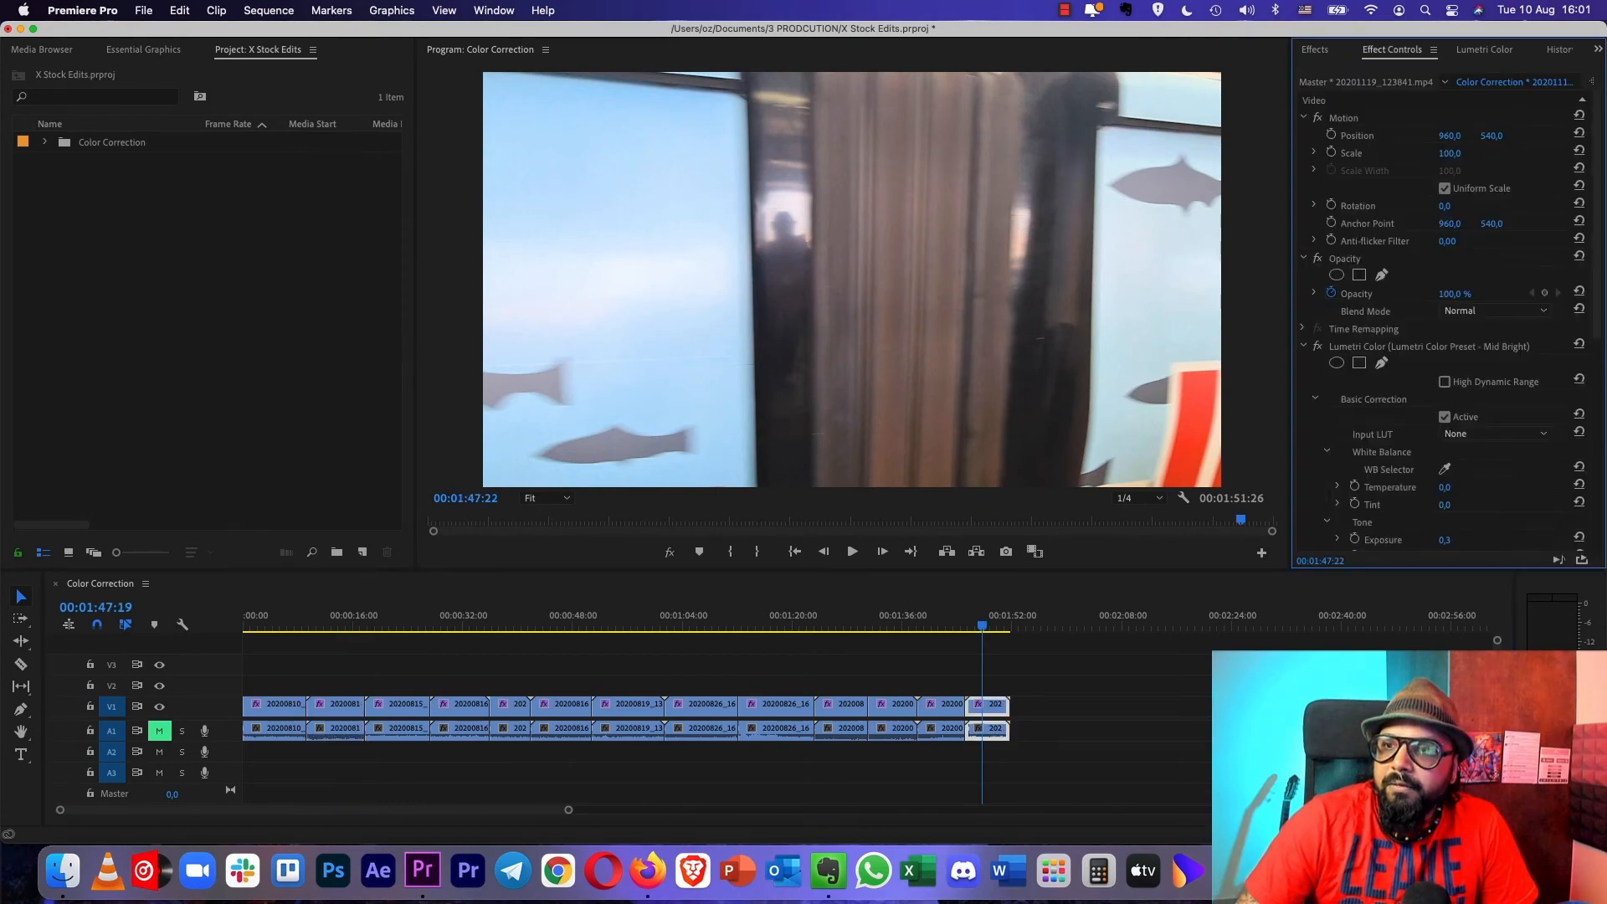
scroll(1452, 321, "down", 5)
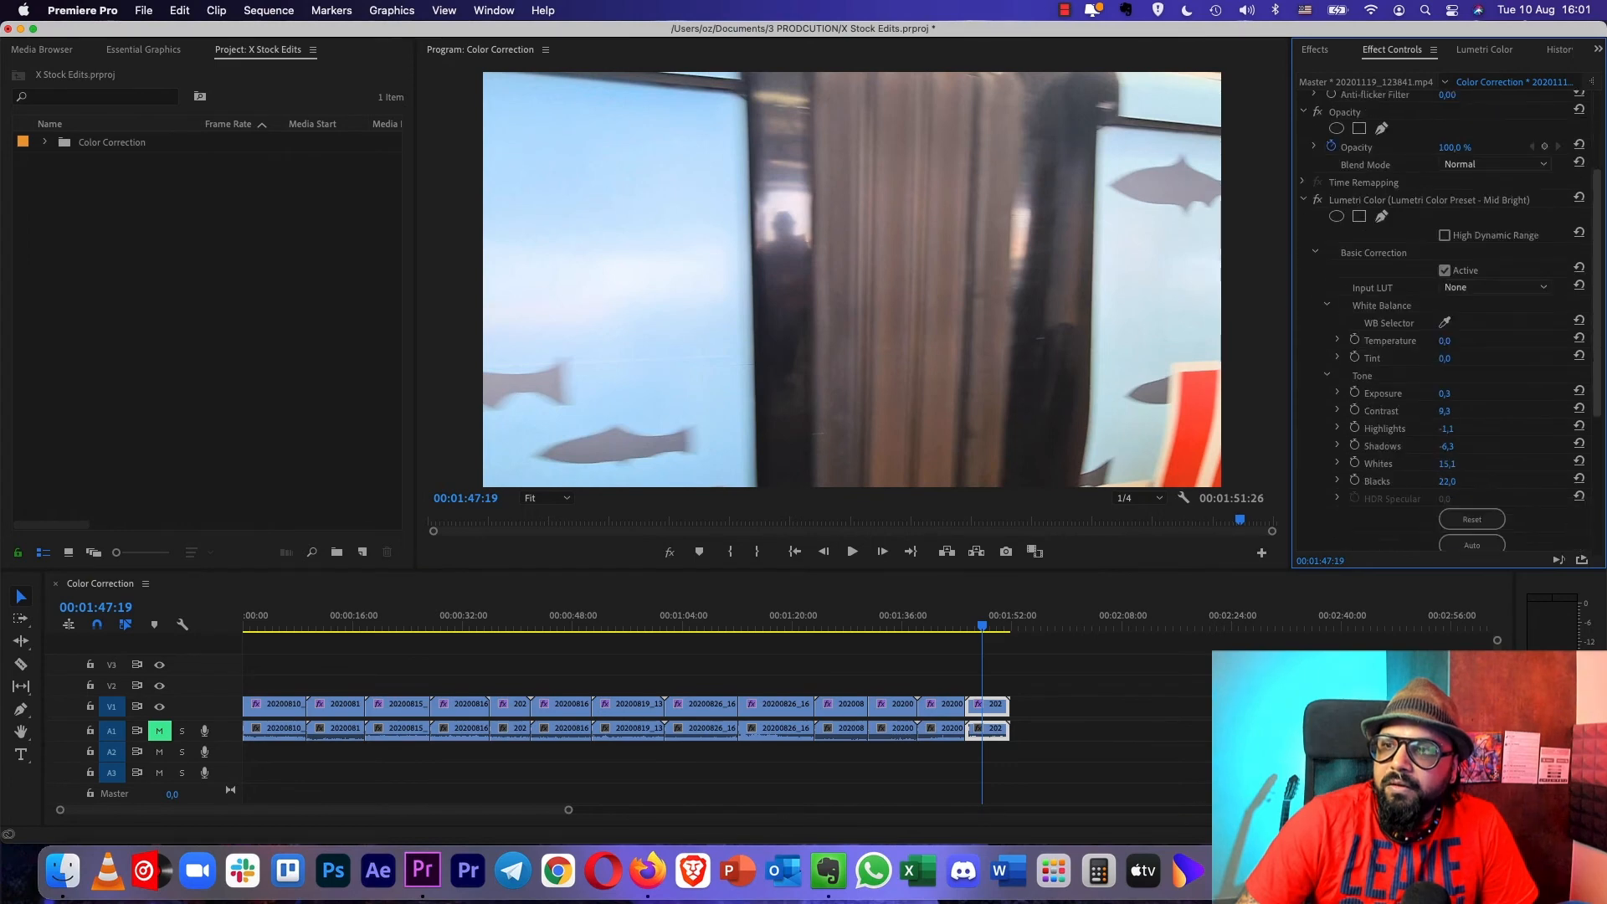
scroll(1452, 322, "down", 1)
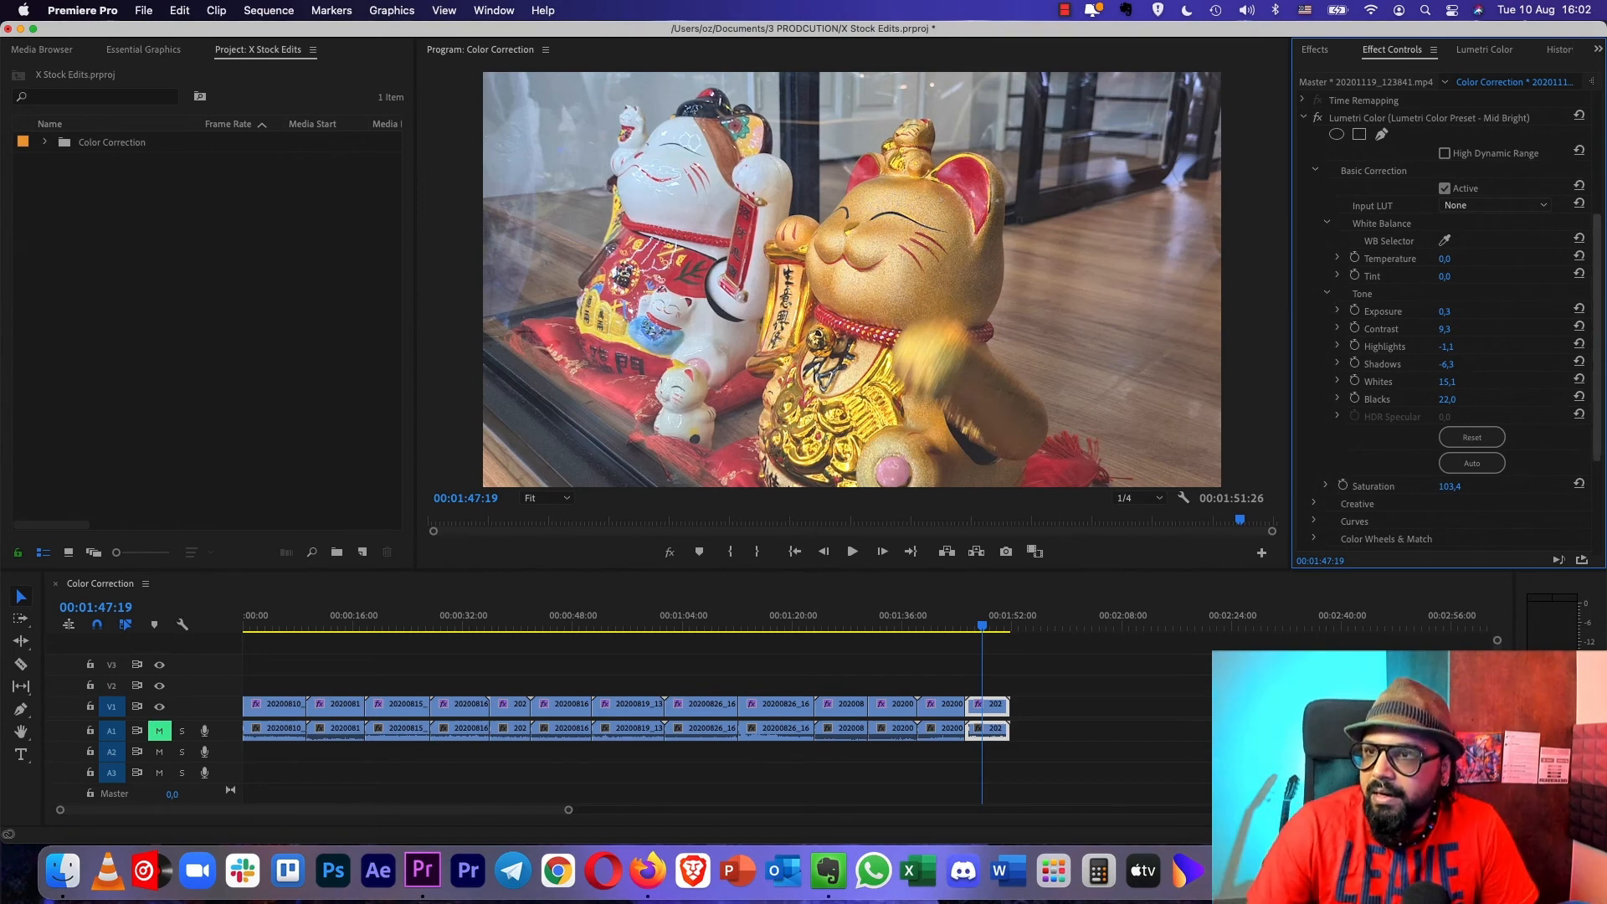
scroll(1448, 321, "down", 2)
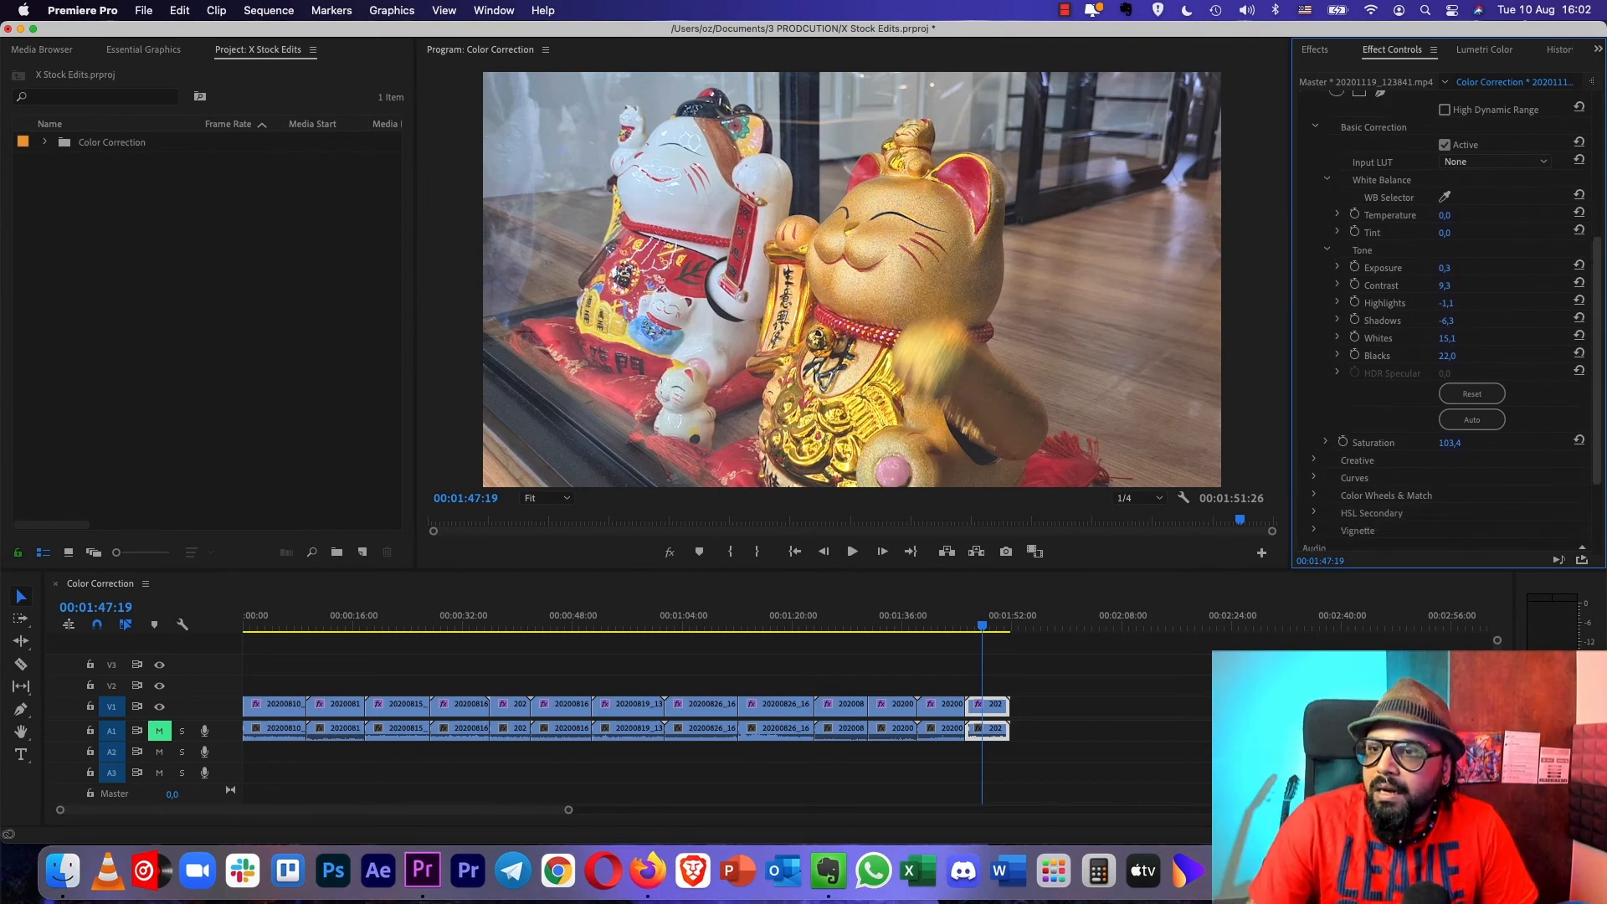
scroll(1452, 321, "down", 6)
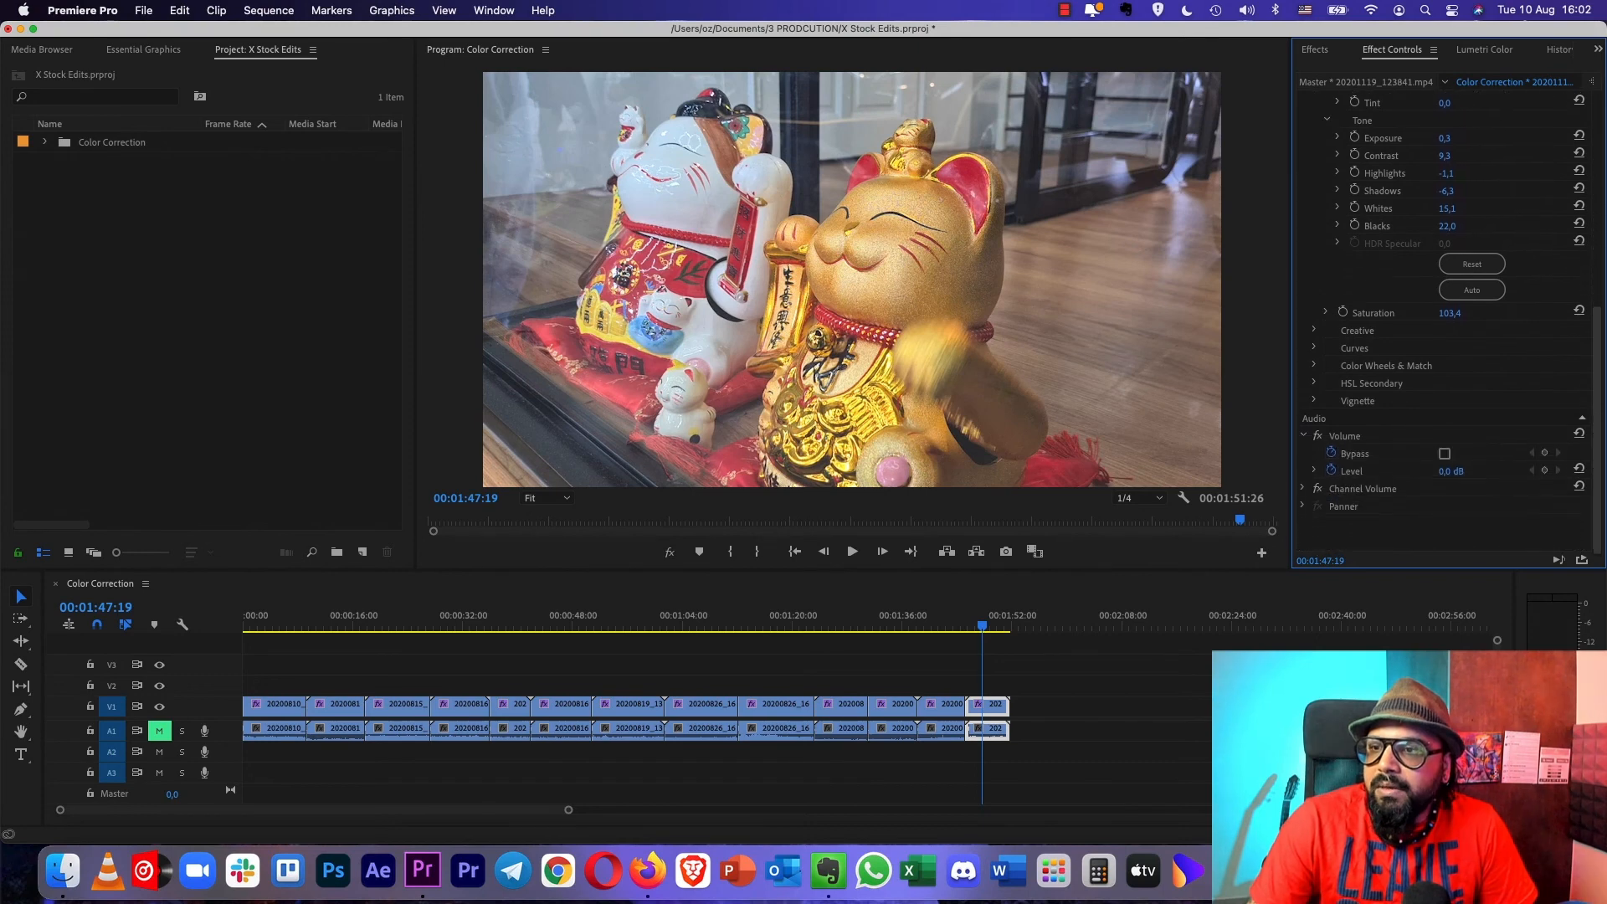
scroll(1448, 322, "up", 1)
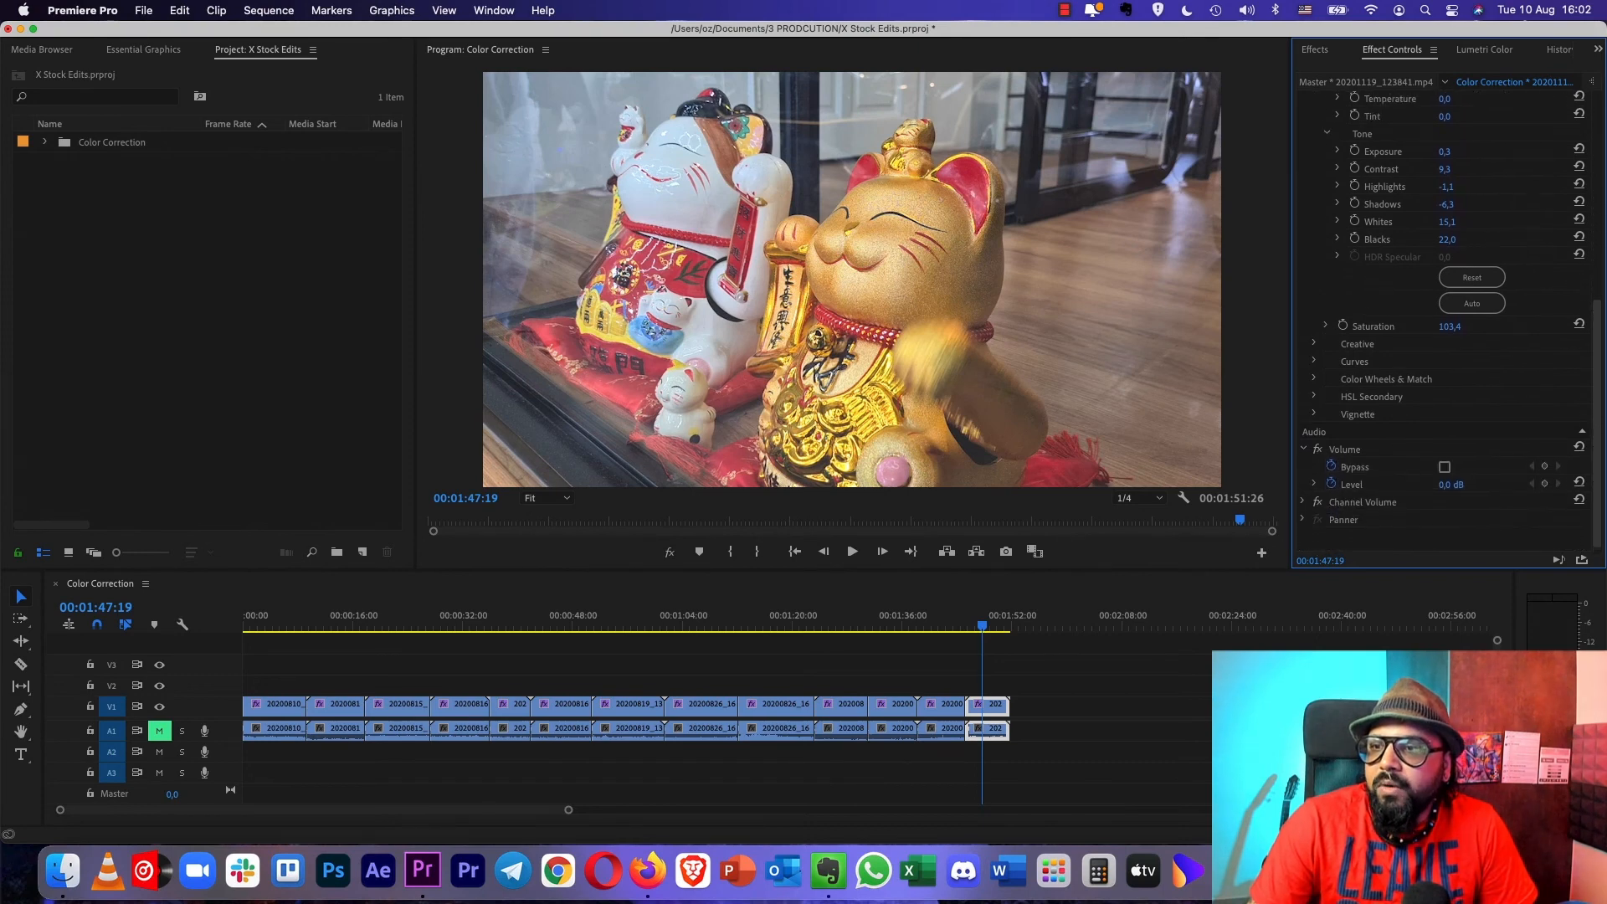
scroll(1448, 321, "up", 1)
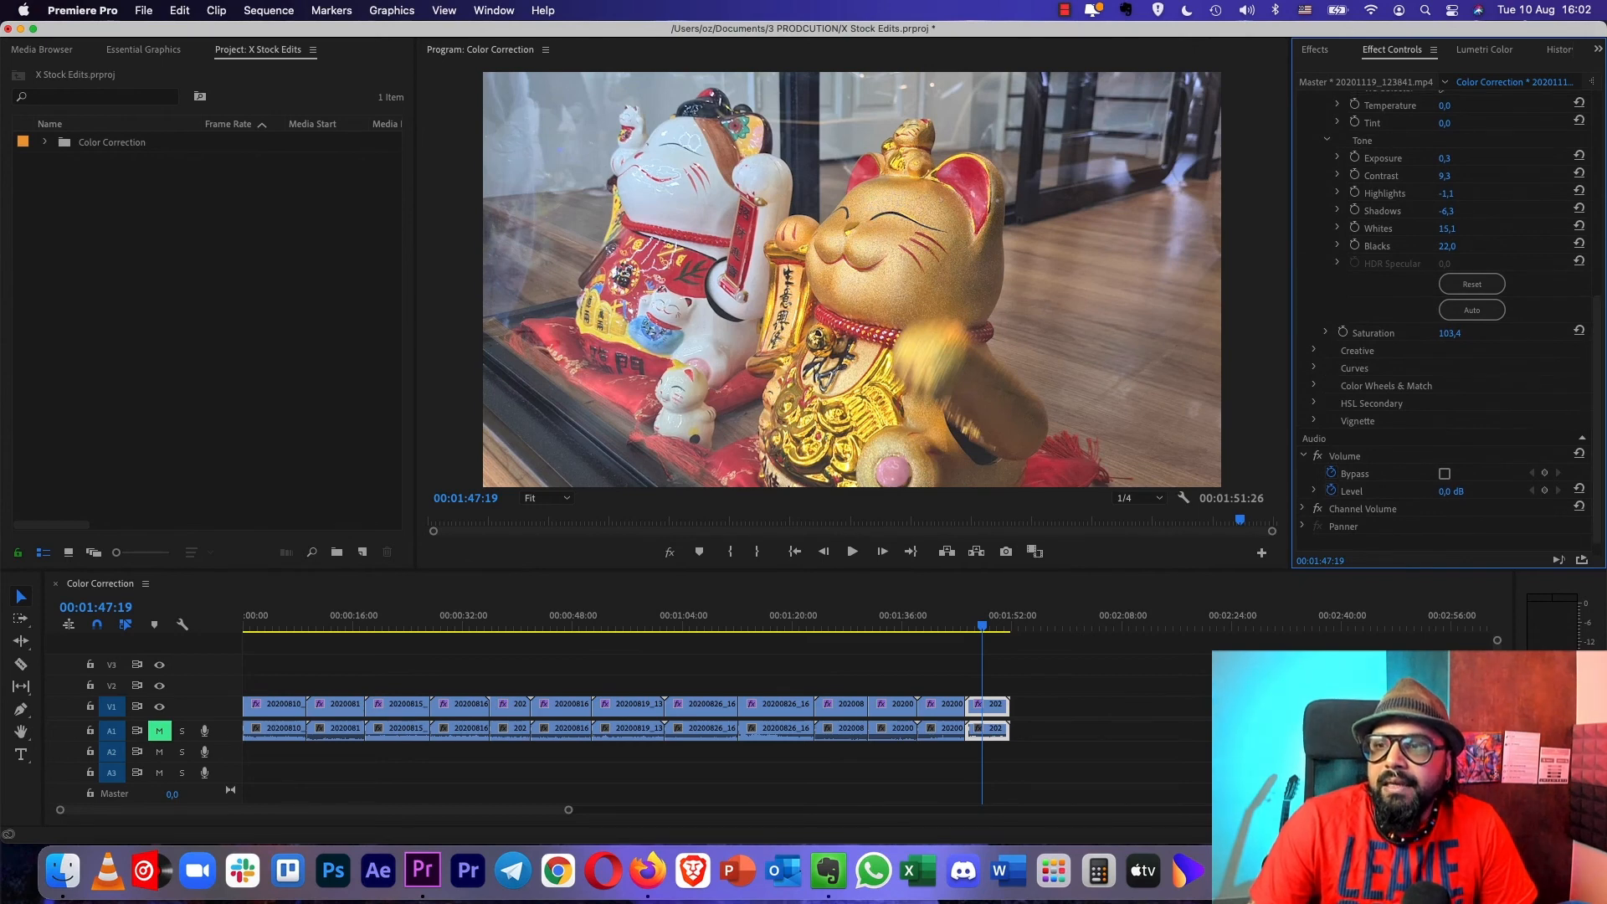
left_click(1314, 349)
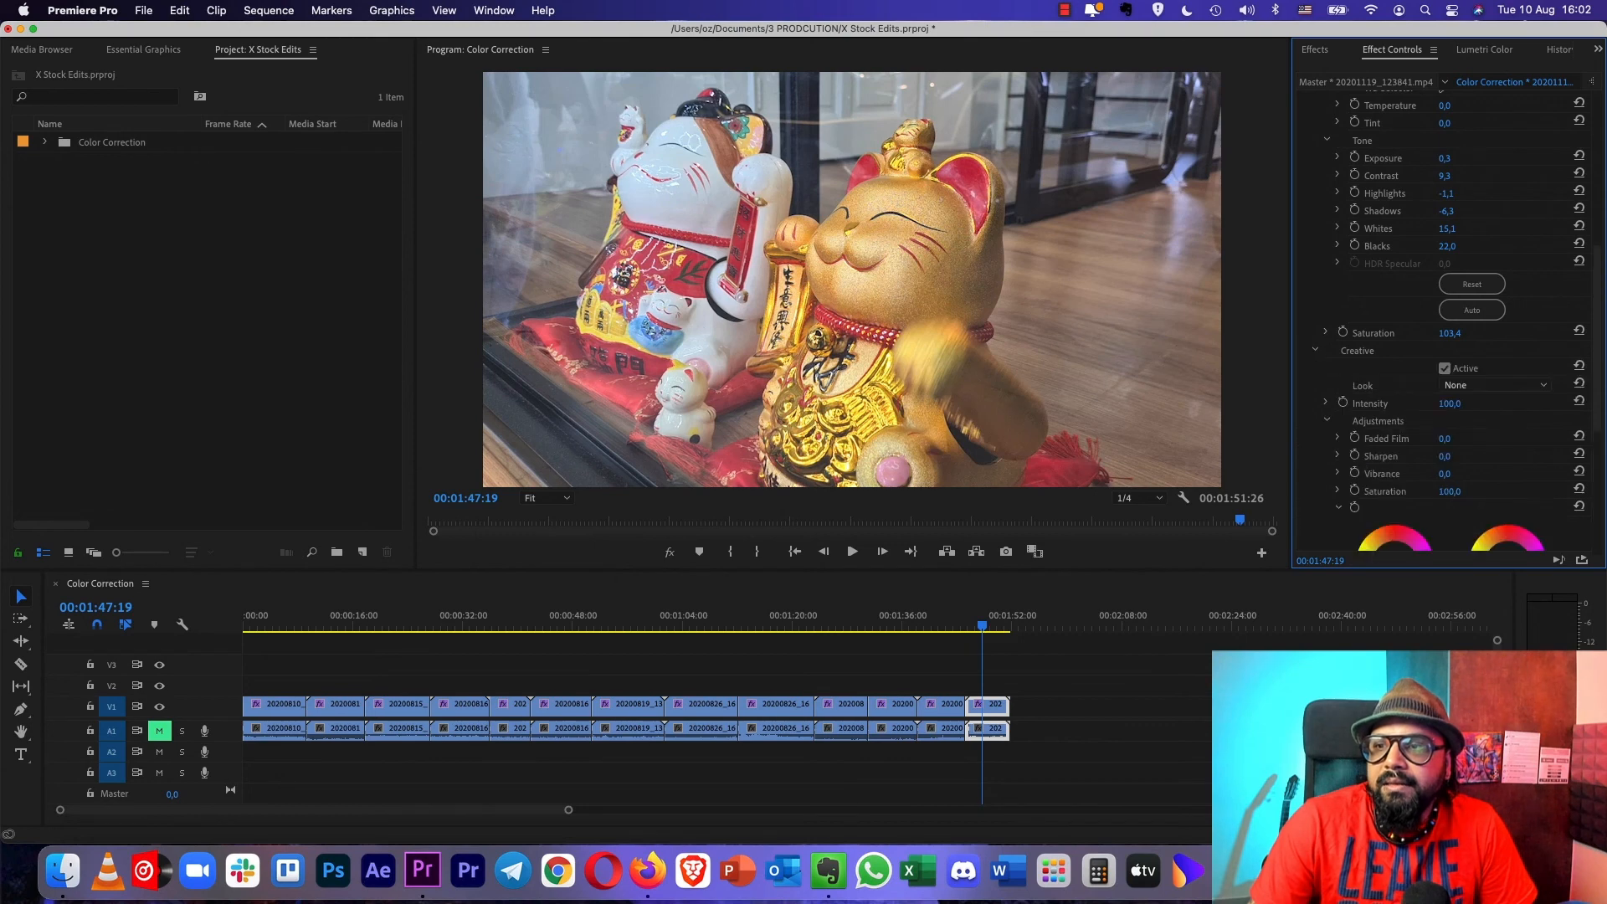
scroll(1448, 334, "down", 3)
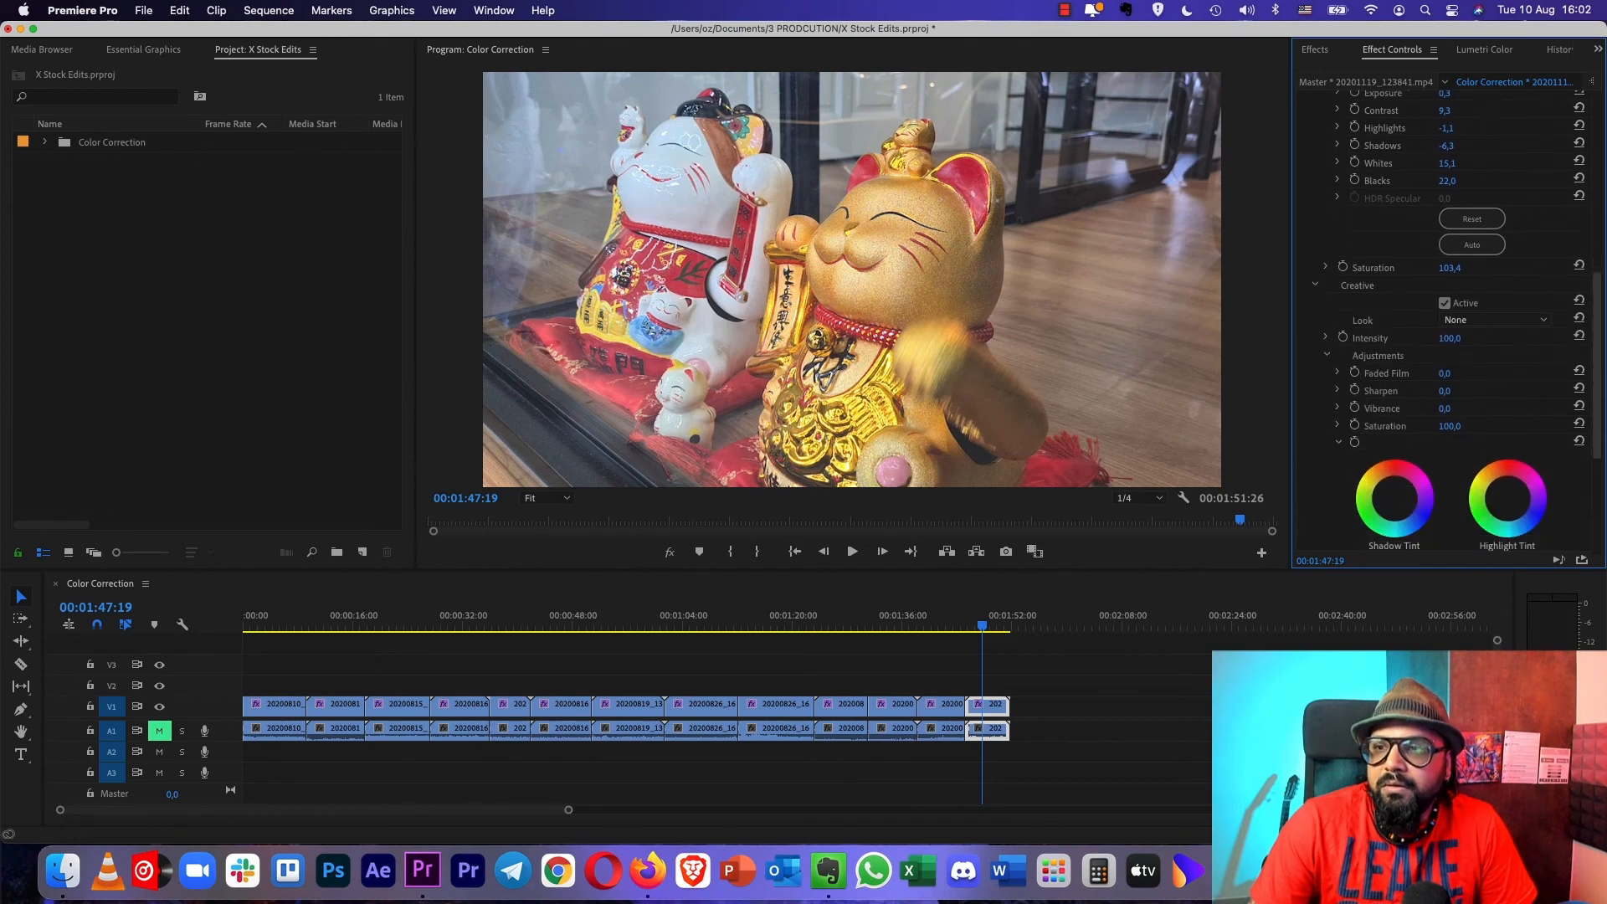
scroll(1448, 327, "down", 5)
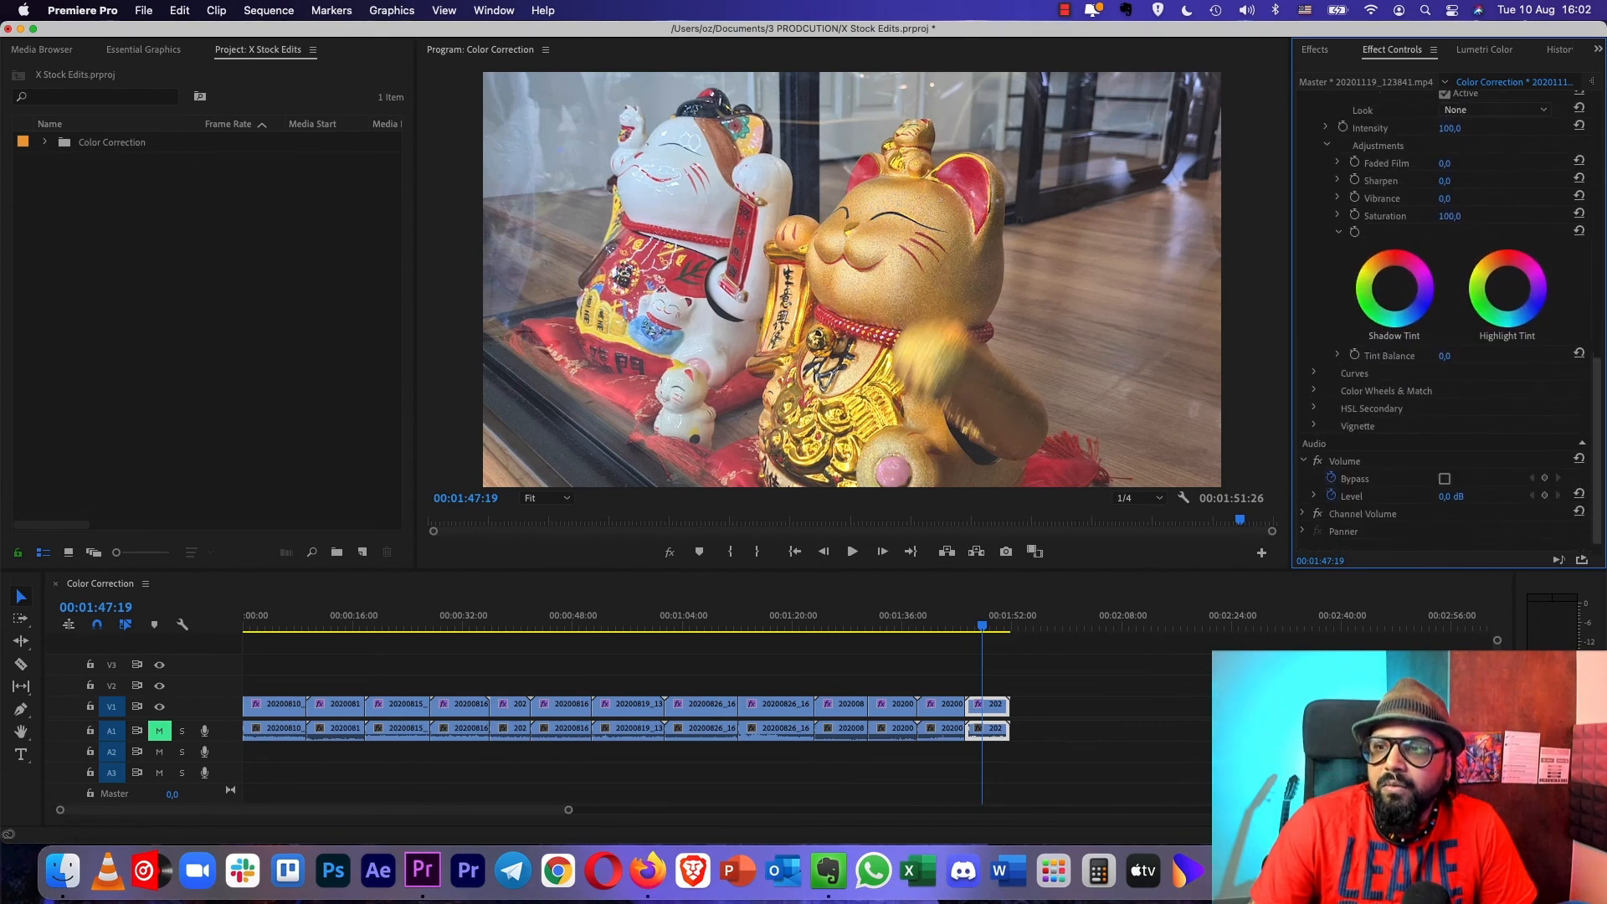
scroll(1444, 318, "up", 6)
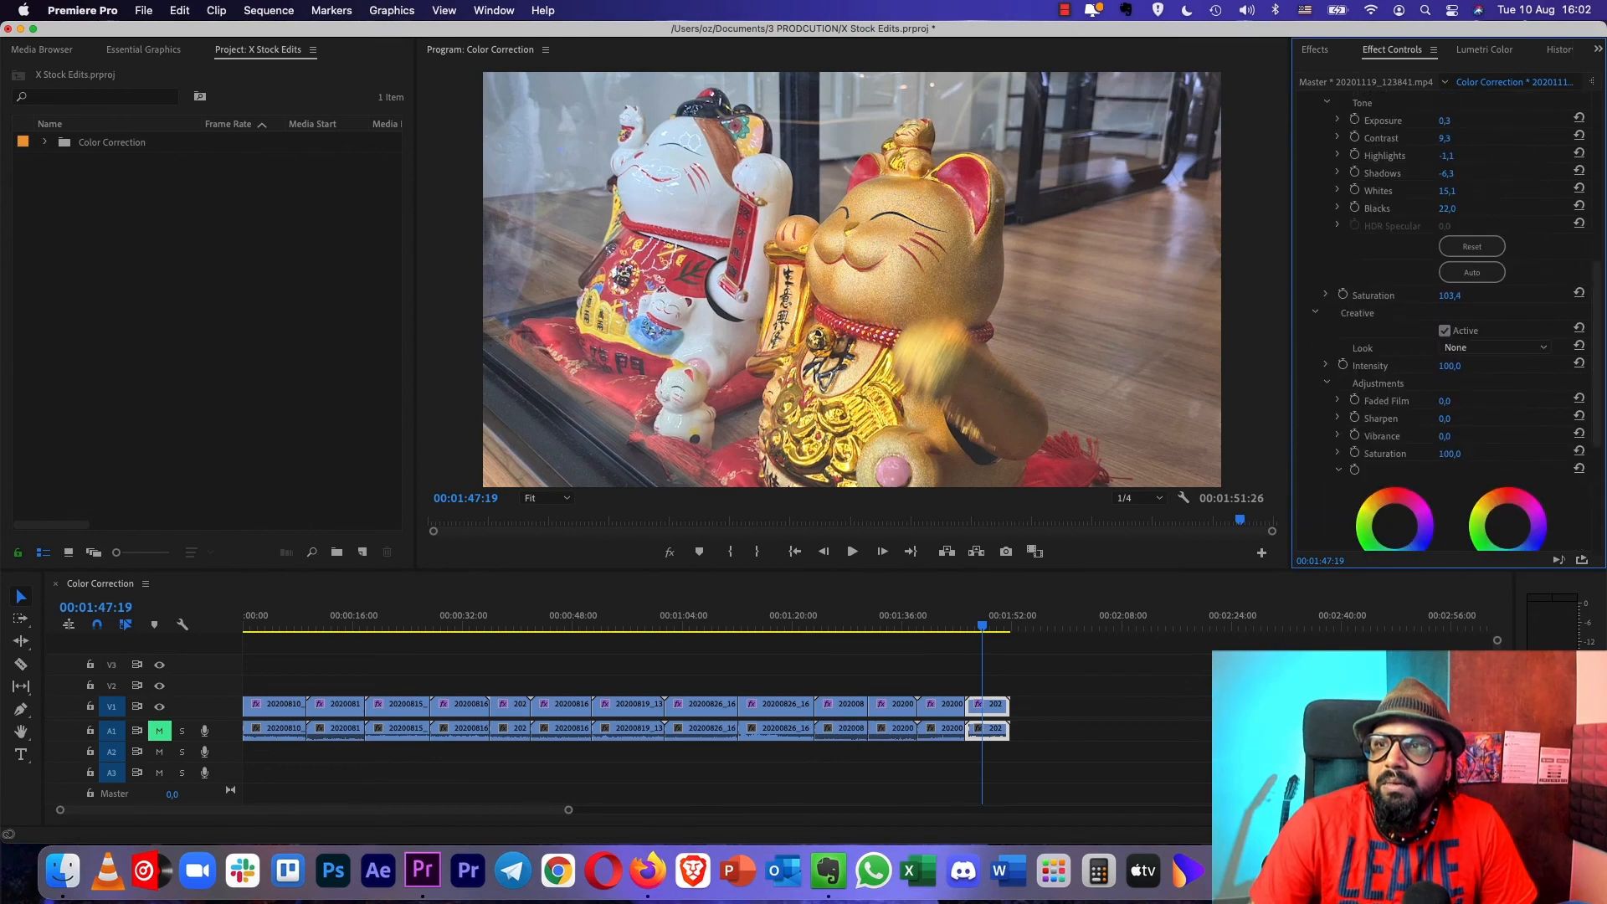
- Search the effects for "sharp" and apply the Sharpen video effect to the last clip
left_click(1313, 49)
left_click(1385, 73)
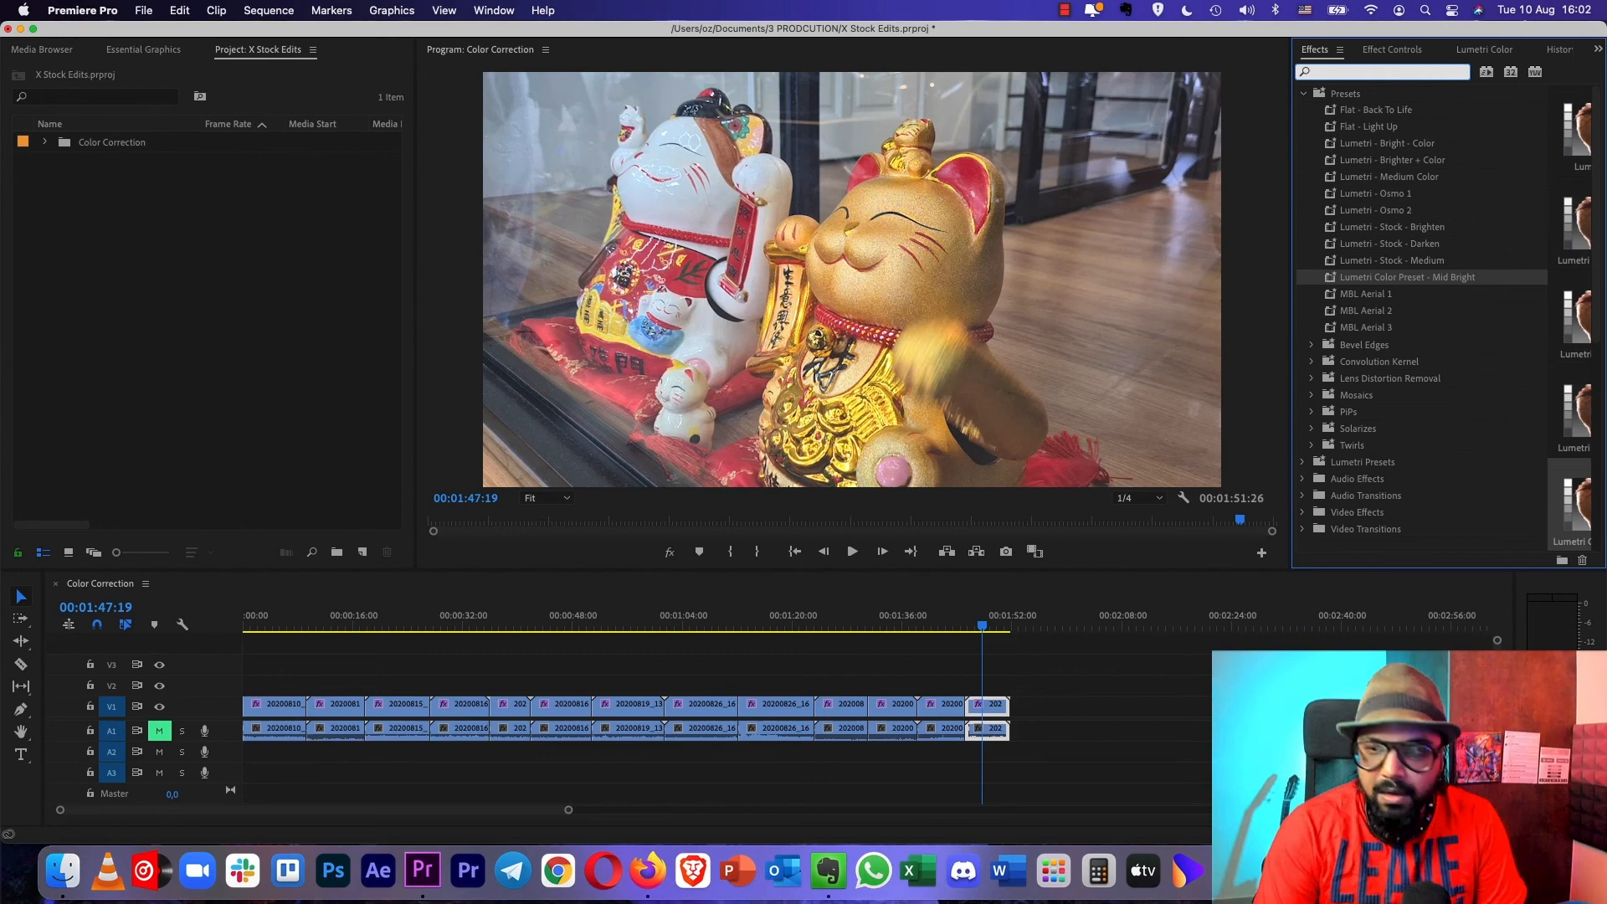
type("sharp")
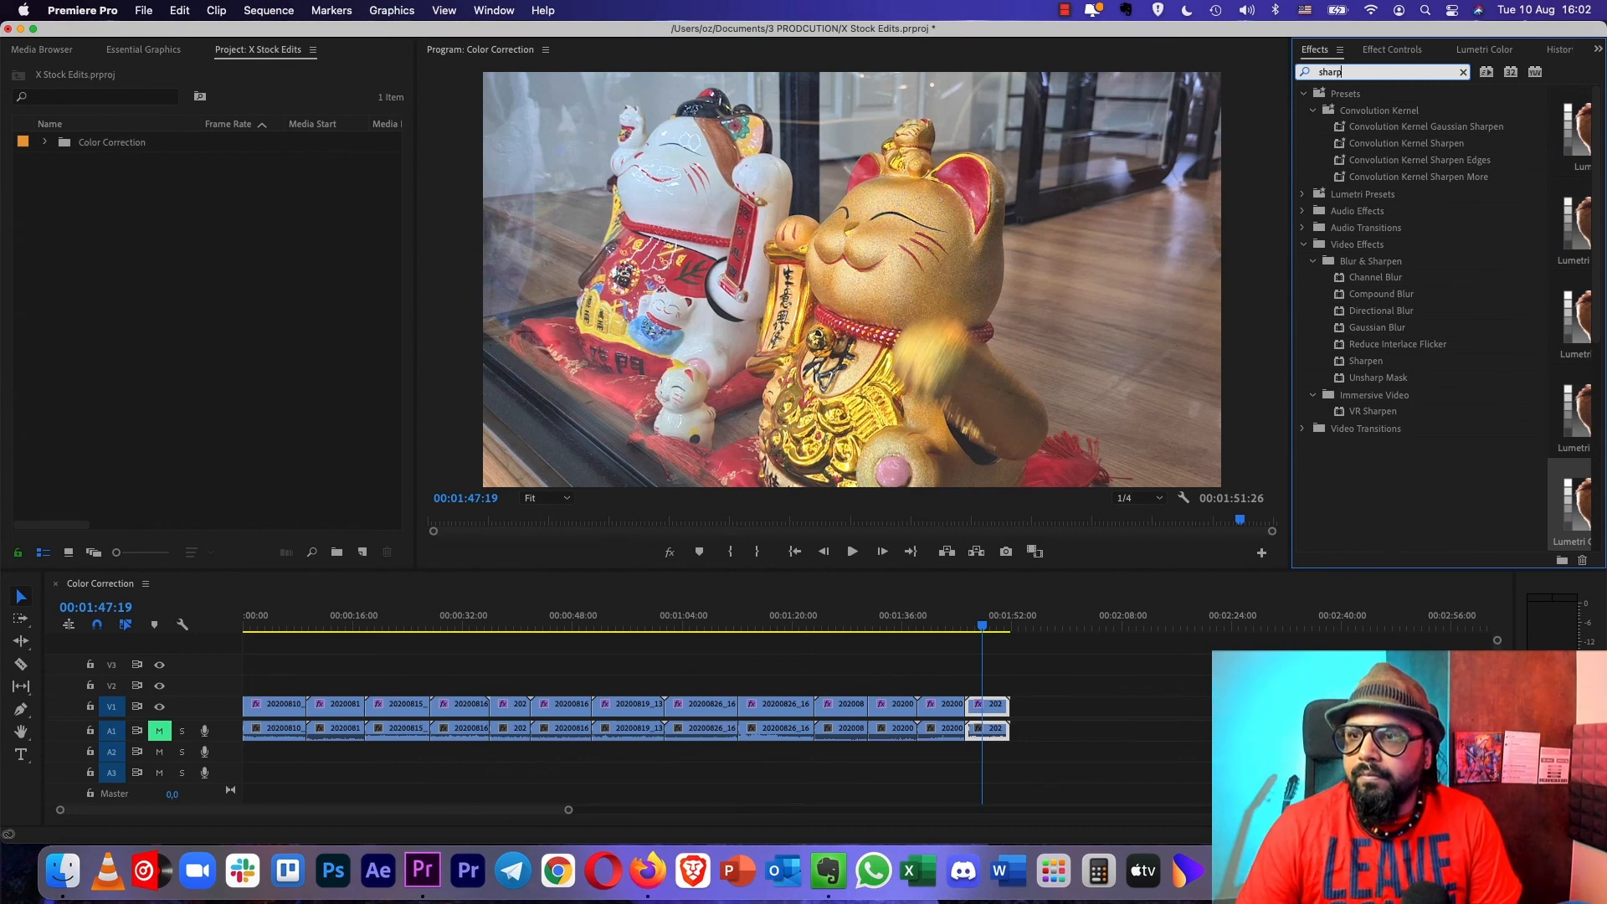
left_click(1365, 360)
left_click_drag(1365, 360, 989, 705)
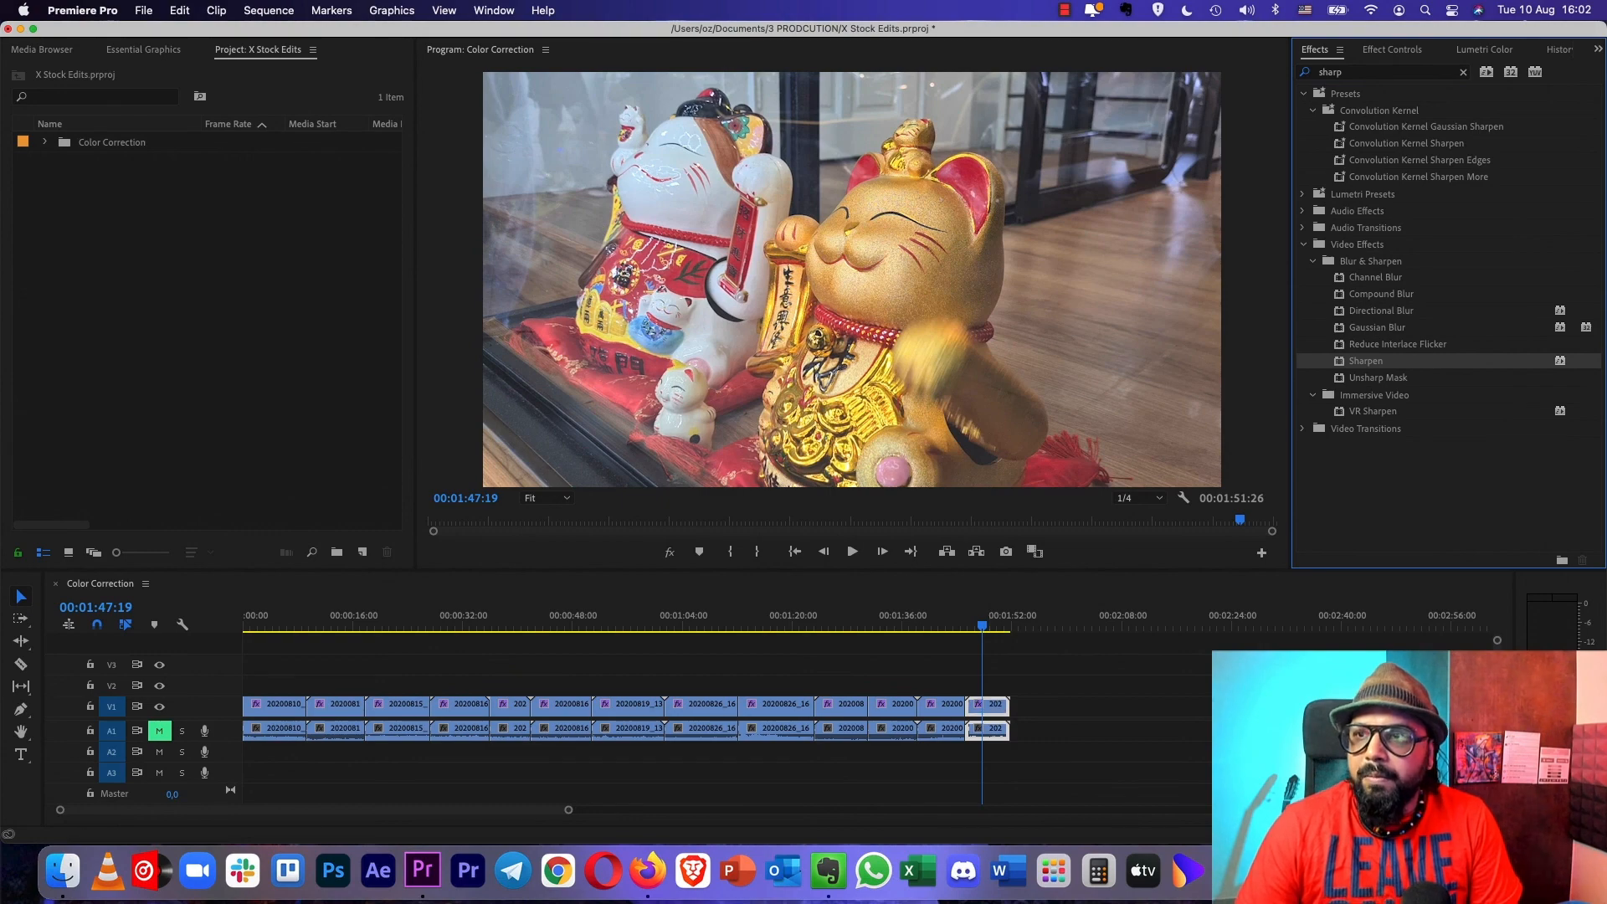
- Set the last clip's Sharpen Amount to 5
left_click(1391, 49)
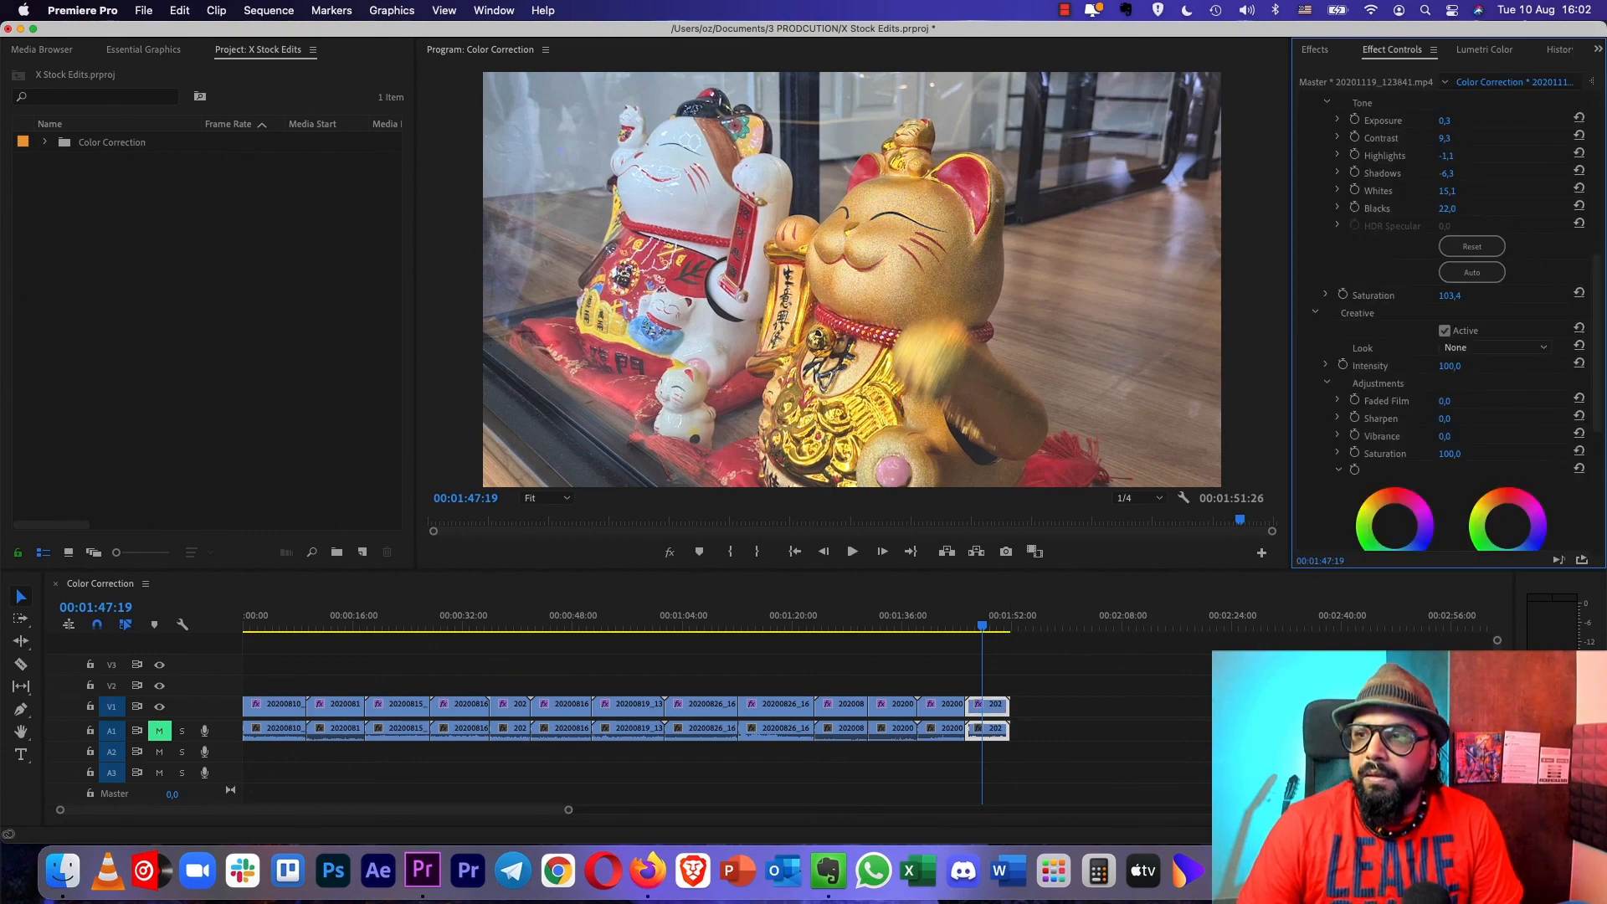
scroll(1443, 318, "down", 5)
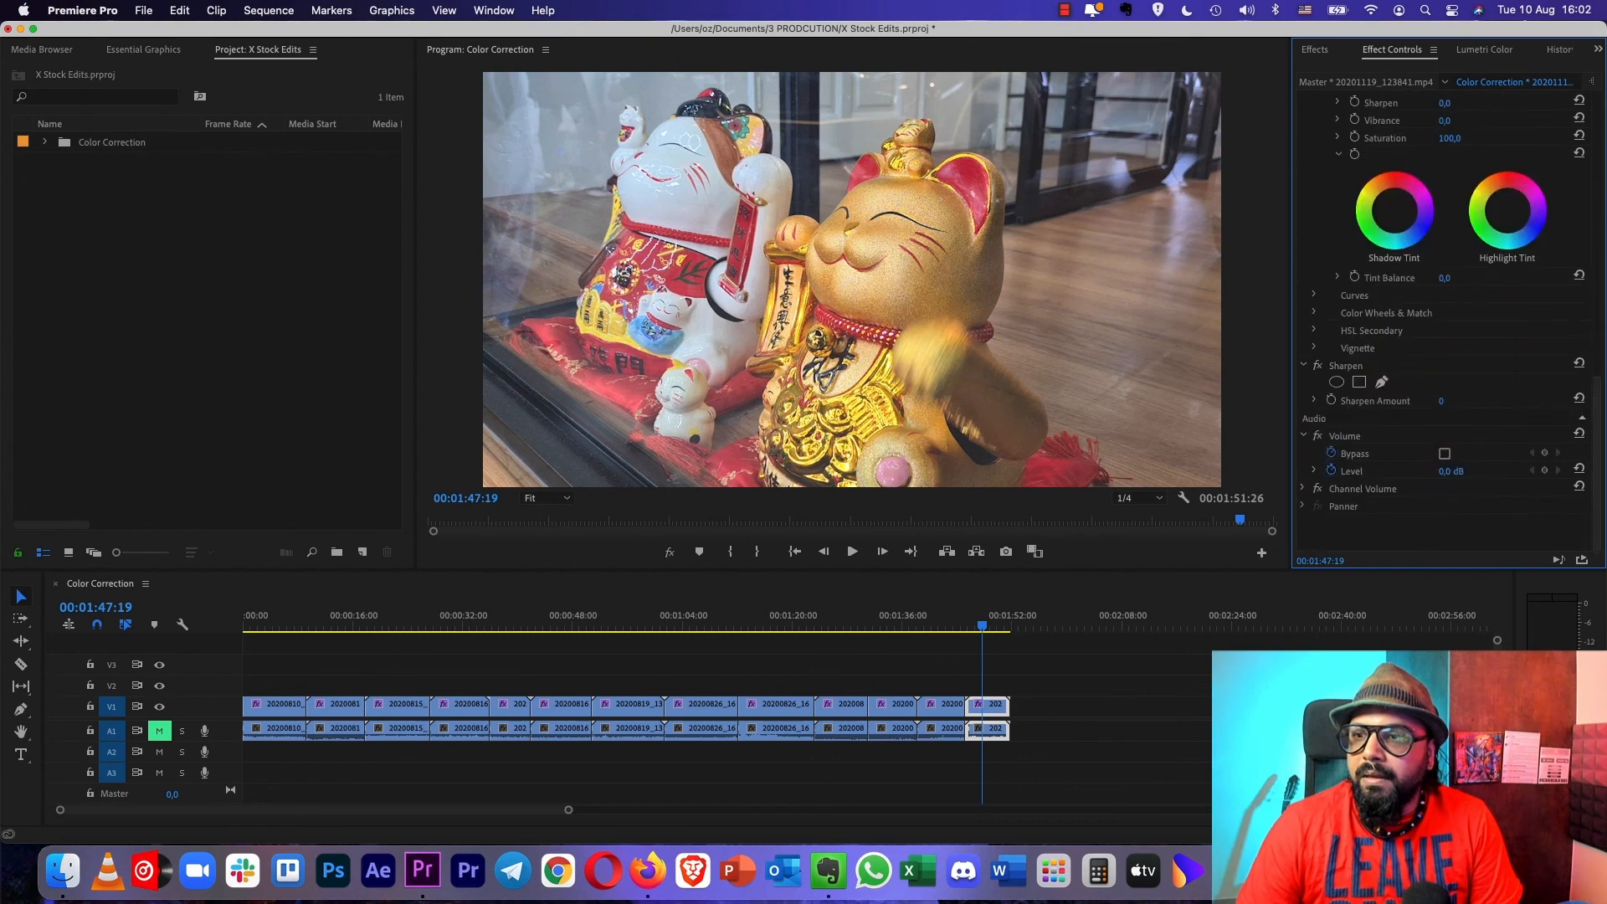
left_click(1441, 401)
type("5")
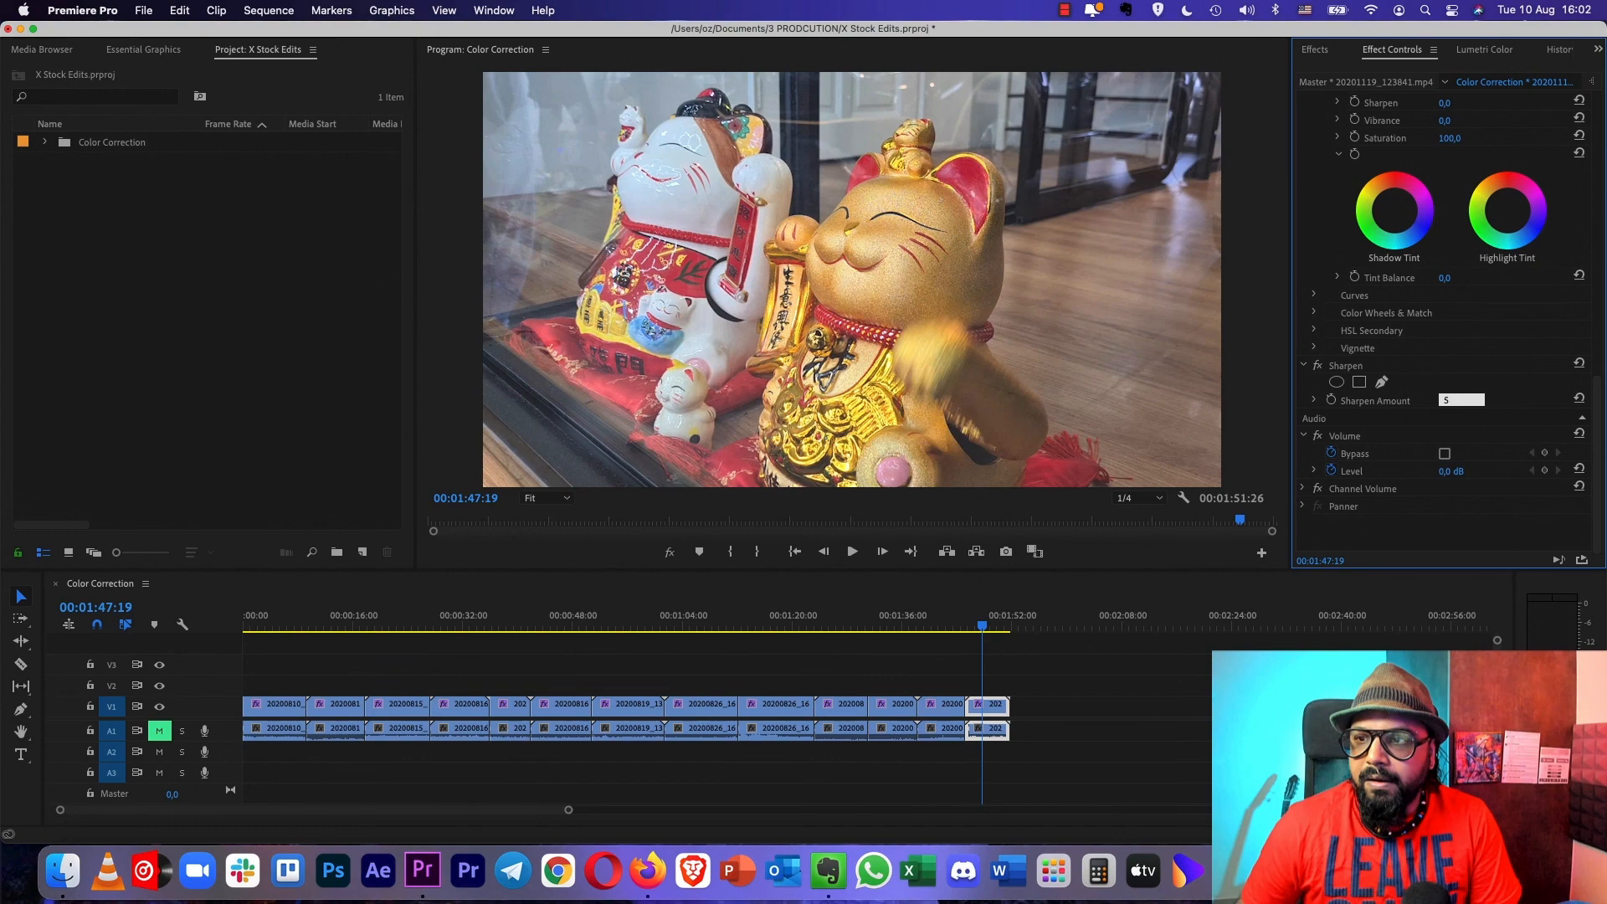
key("Return")
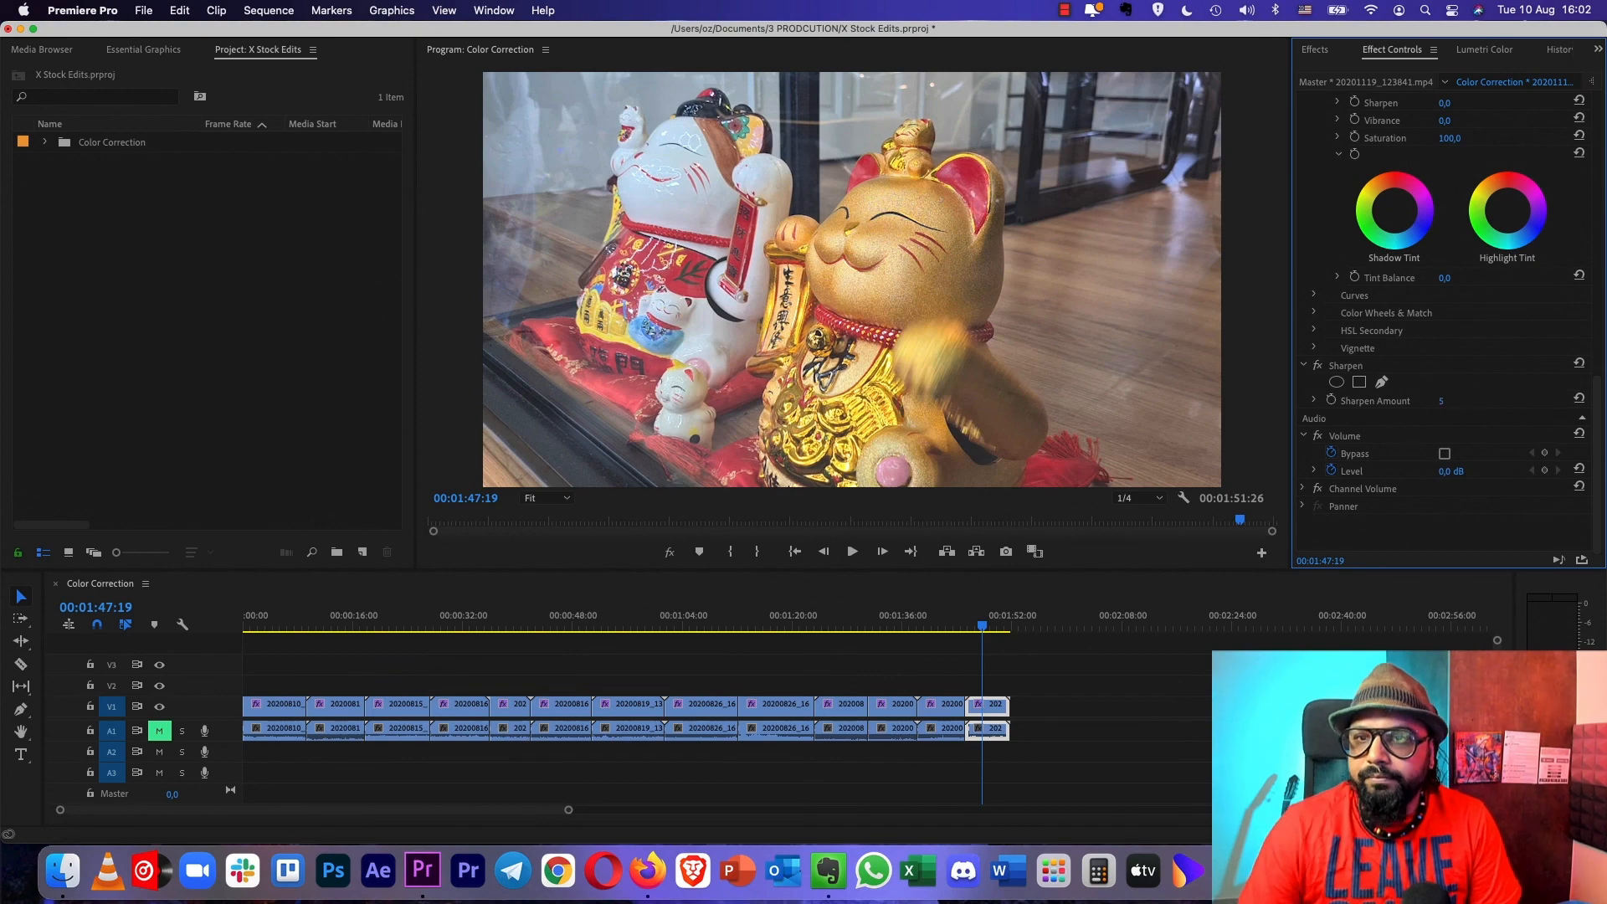
- Compare the lucky cats clip with and without its effects by toggling Global FX Mute several times
left_click(669, 553)
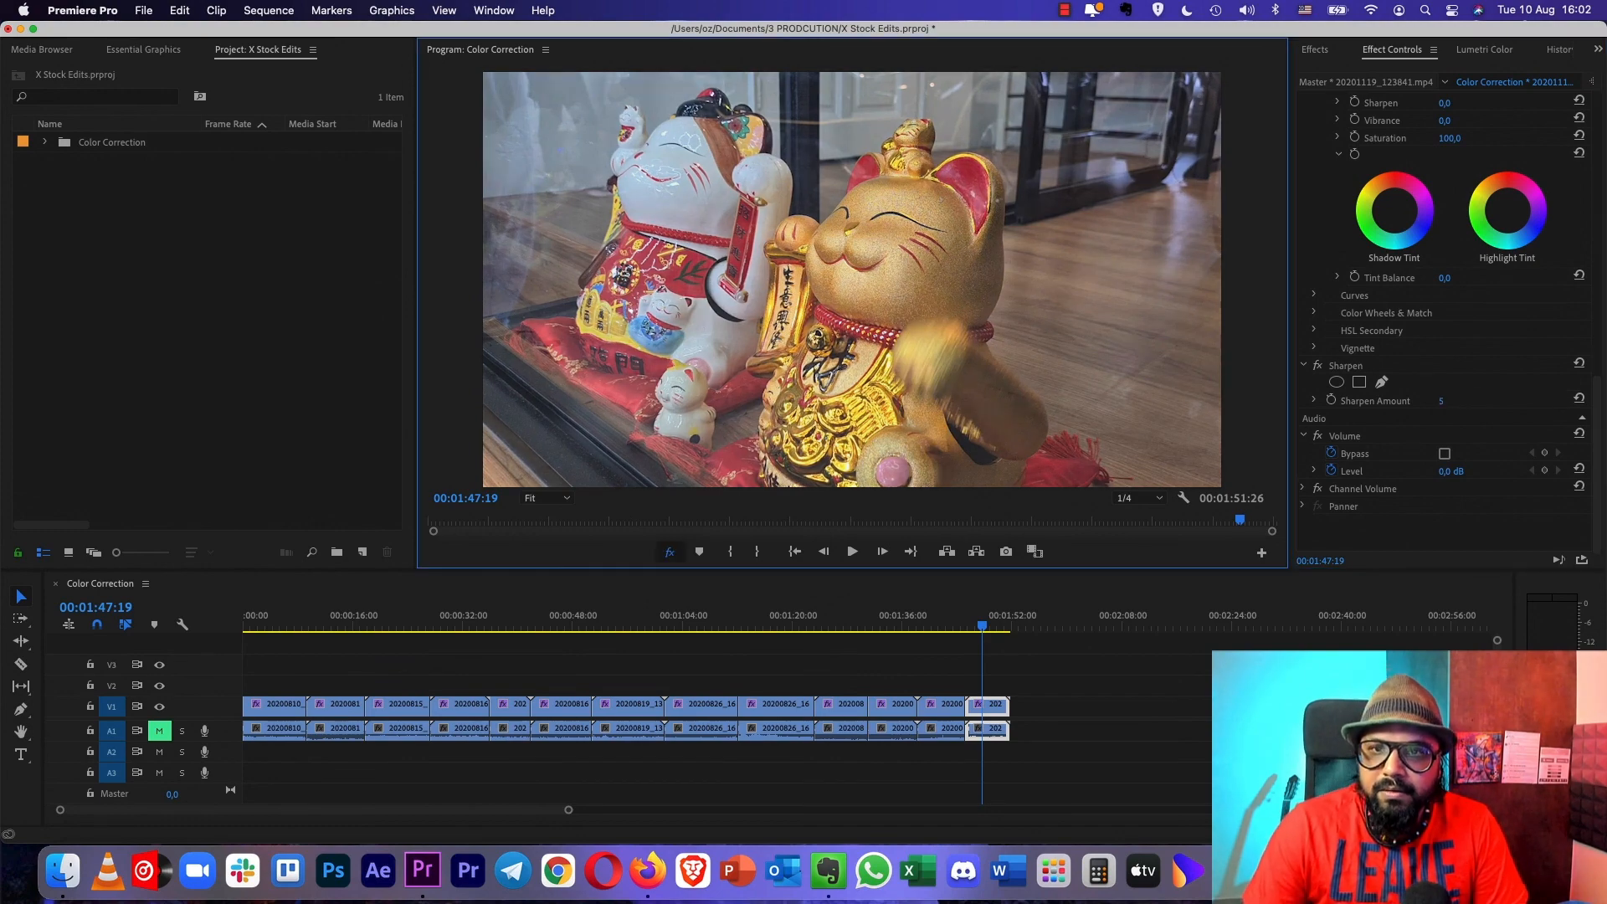
left_click(670, 552)
left_click(669, 552)
left_click(670, 551)
left_click(669, 552)
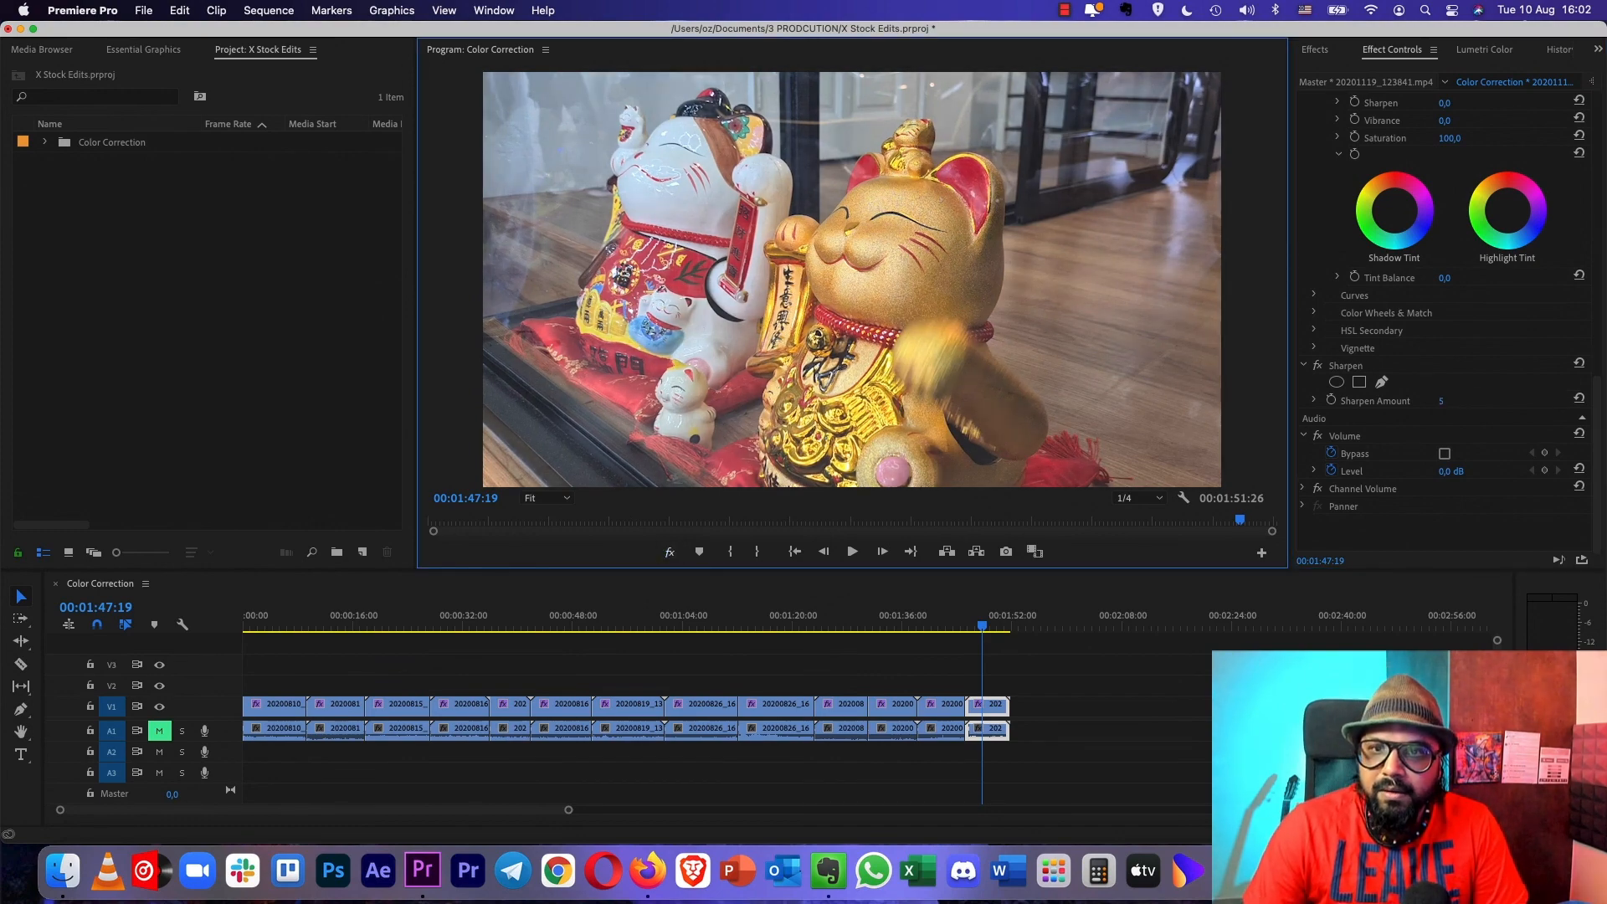